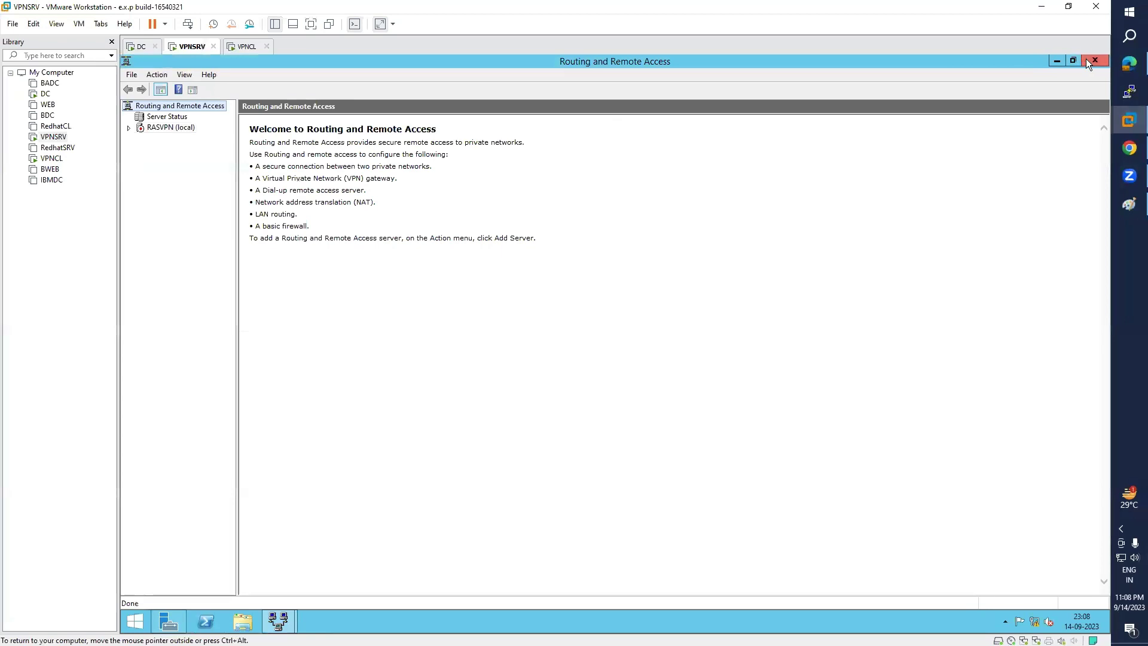
# - Launch the Configure and Enable Routing and Remote Access wizard on RASVPN and choose remote access
pyautogui.click(162, 128)
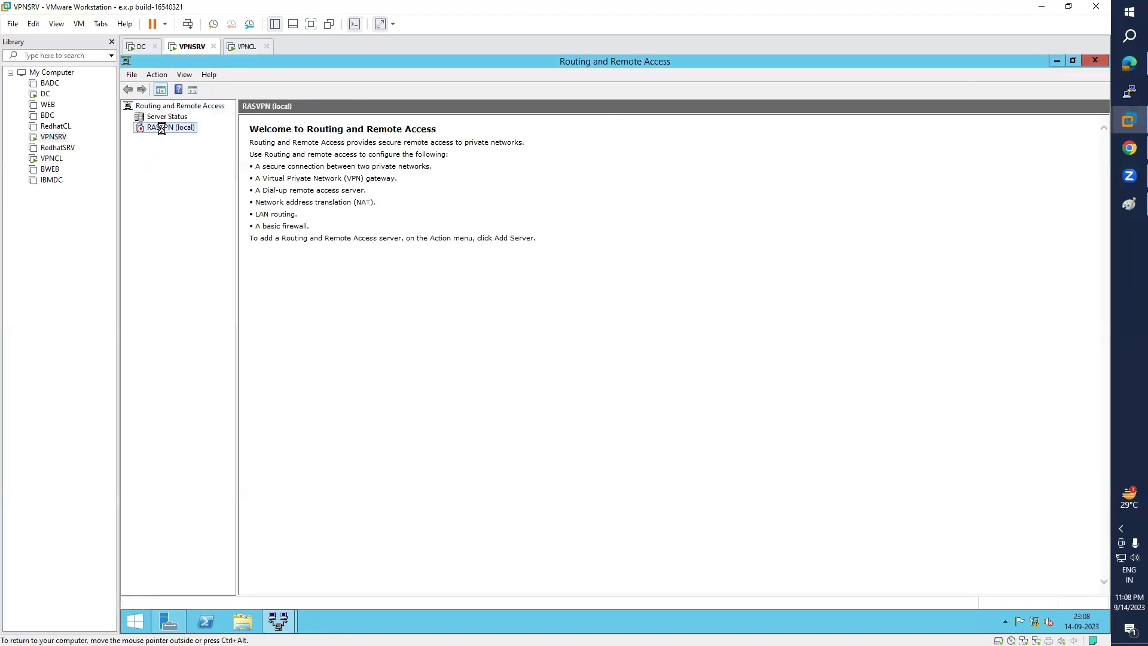
pyautogui.rightClick(153, 133)
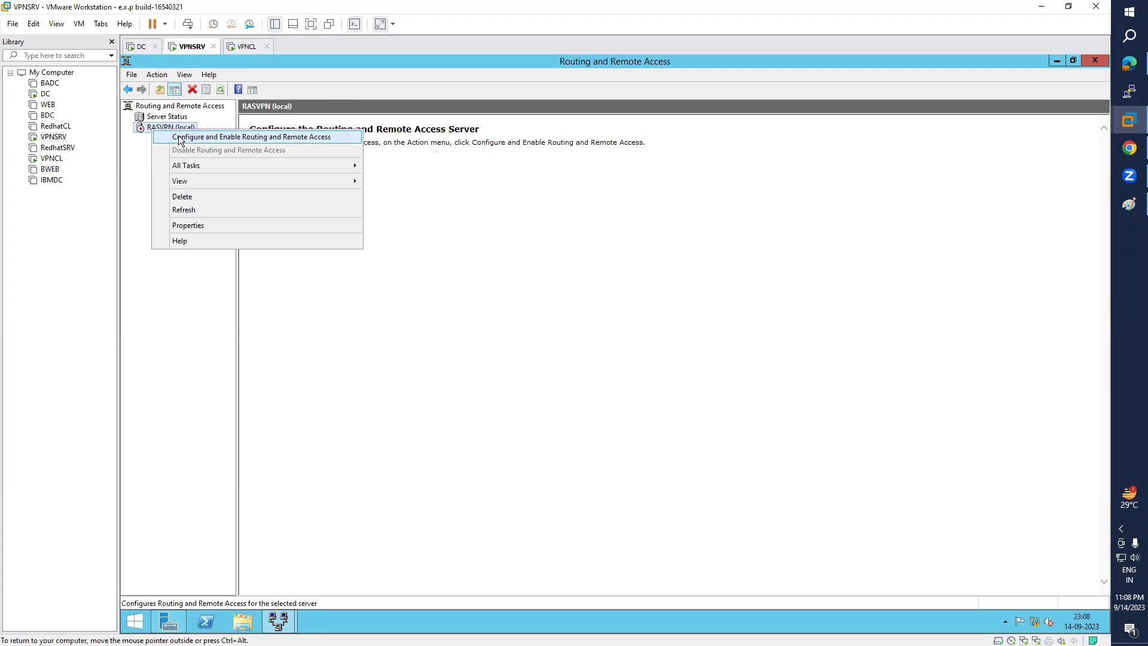
pyautogui.click(226, 137)
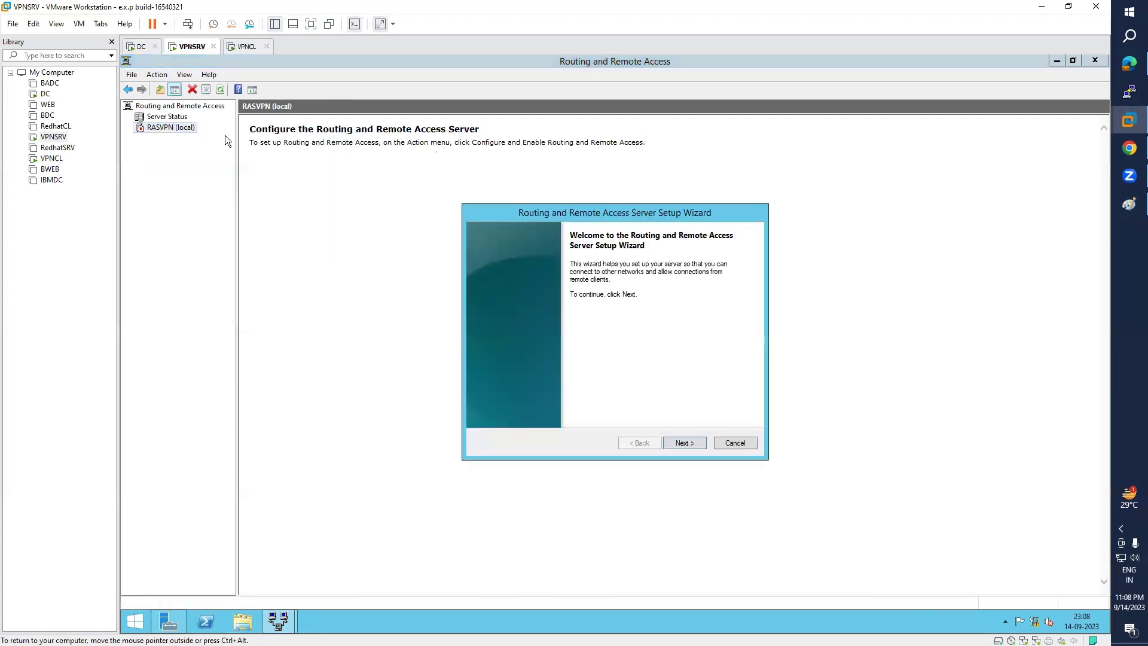
pyautogui.click(686, 443)
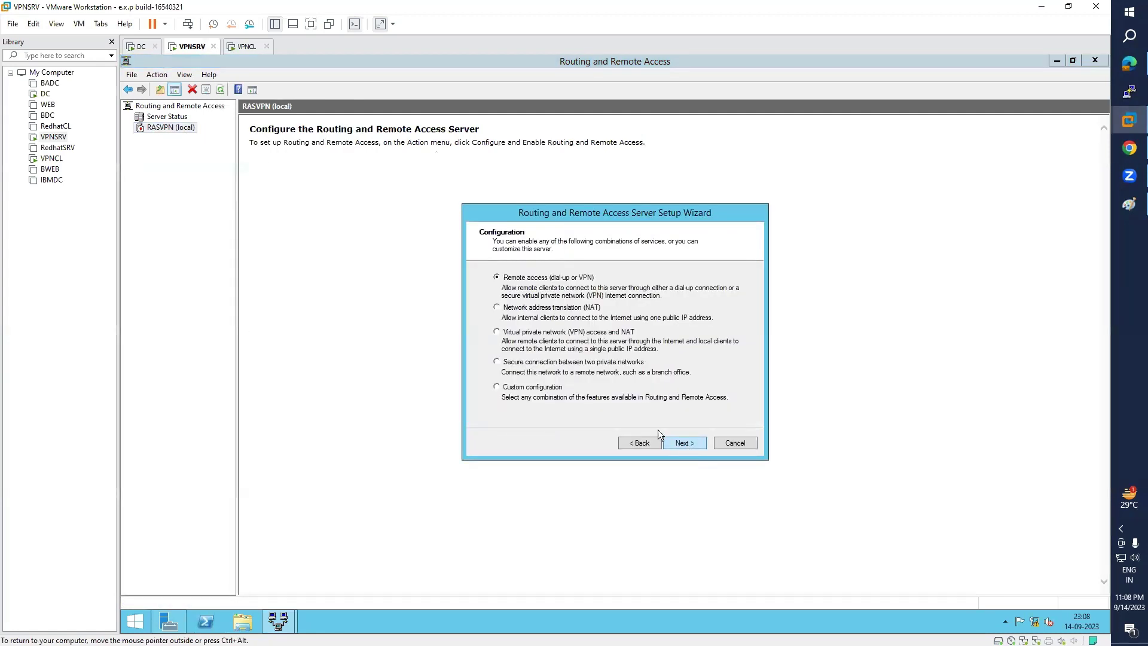
pyautogui.click(516, 332)
pyautogui.click(688, 441)
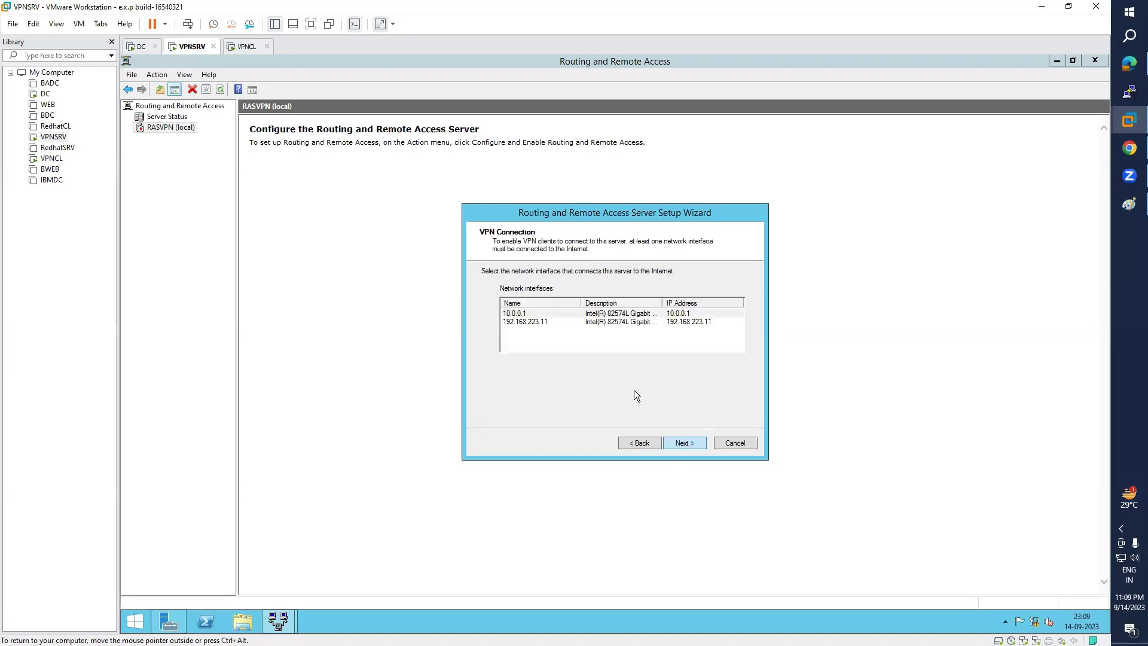
# - Select 10.0.0.1 as the Internet-facing VPN interface and continue to IP address assignment
pyautogui.moveTo(662, 304); pyautogui.dragTo(686, 304)
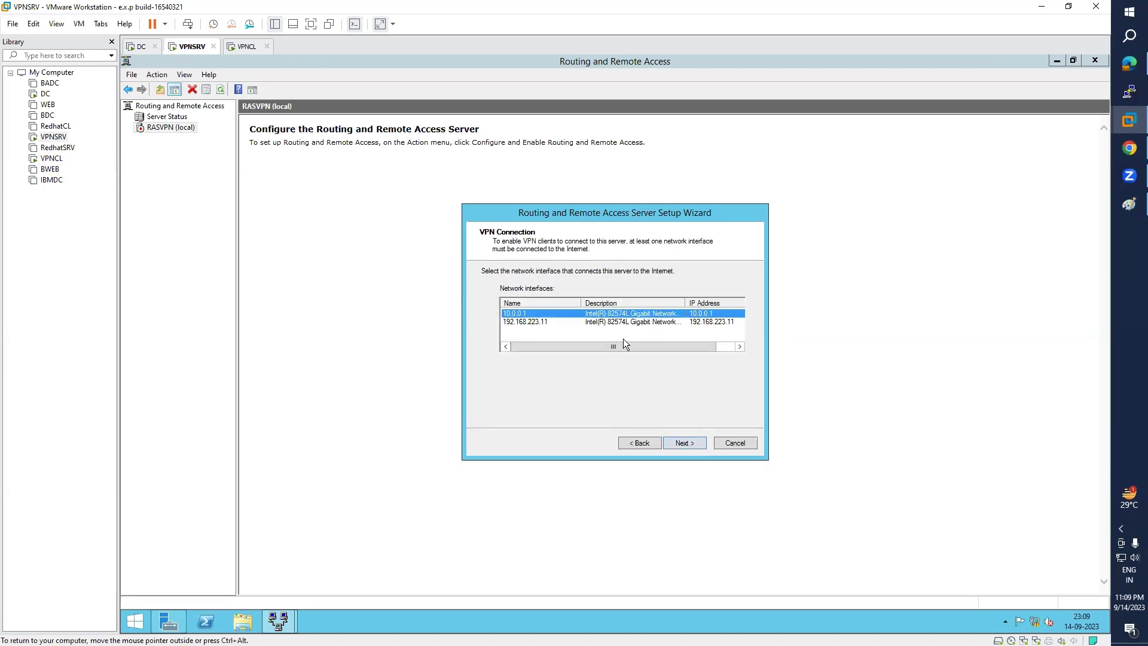
pyautogui.moveTo(616, 346); pyautogui.dragTo(713, 318)
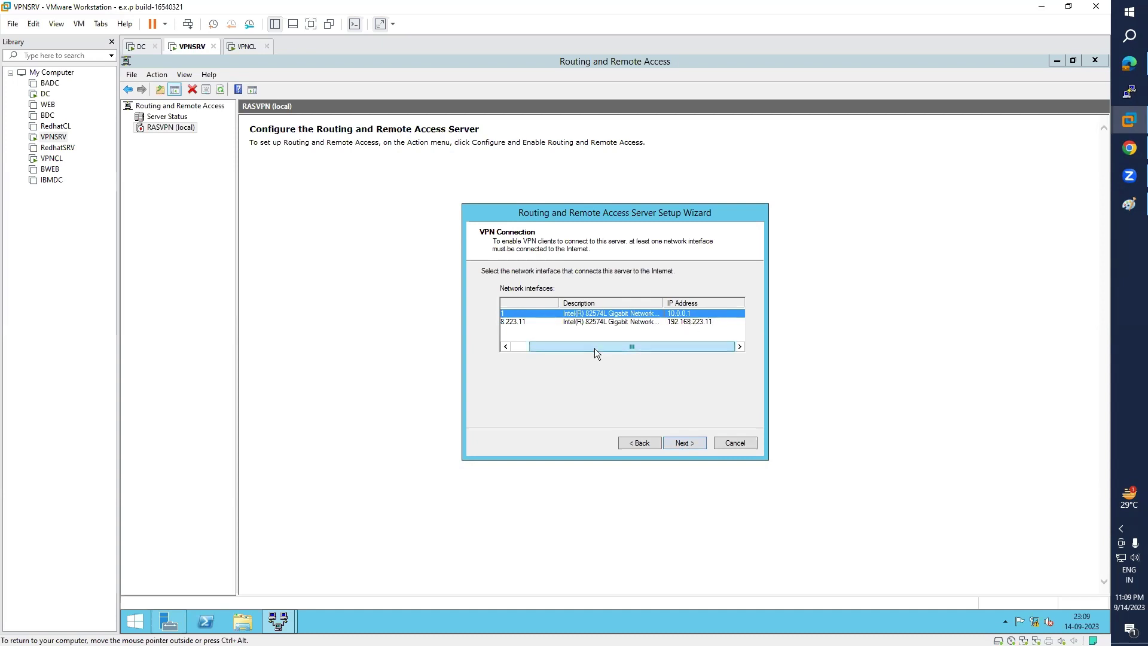
pyautogui.moveTo(594, 347); pyautogui.dragTo(530, 345)
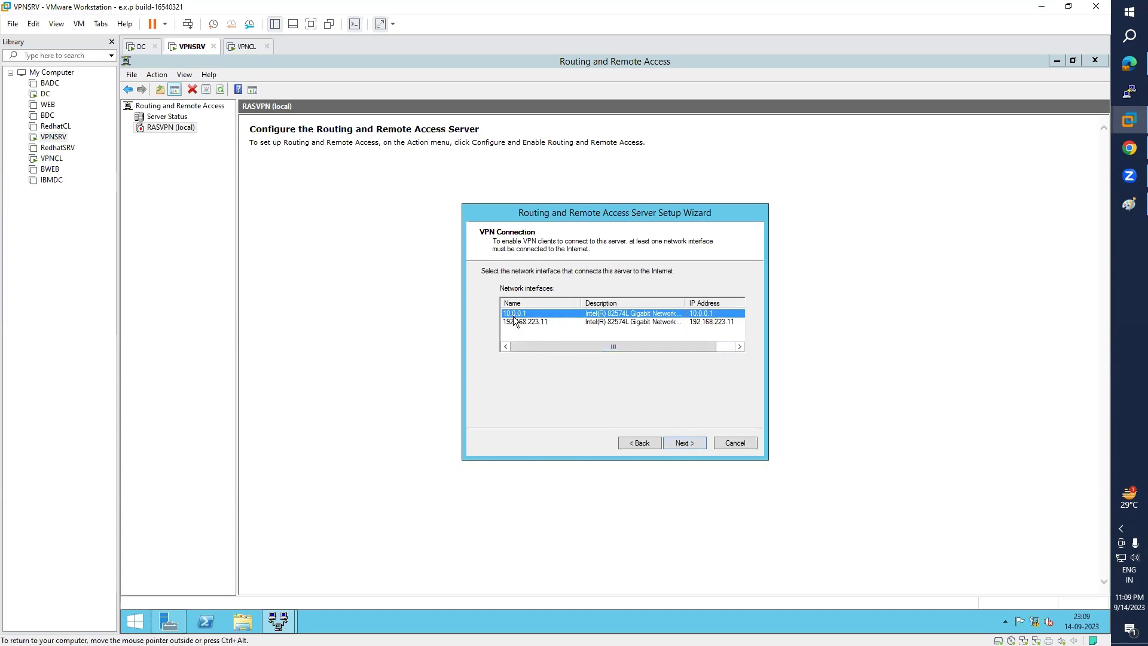
pyautogui.click(526, 322)
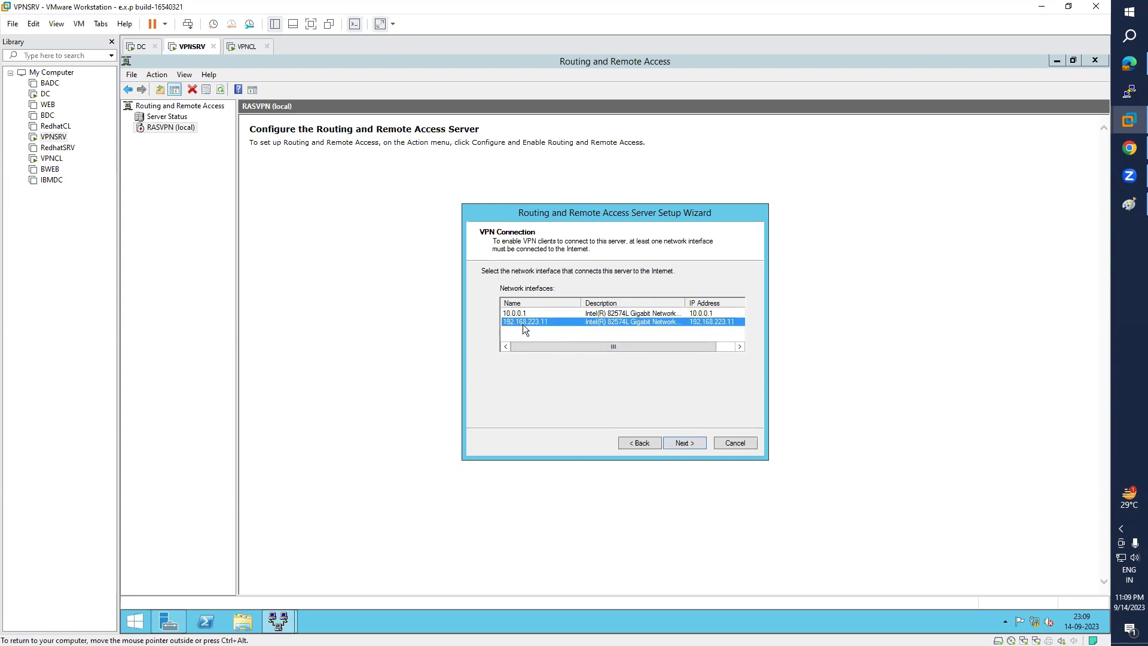
pyautogui.click(513, 313)
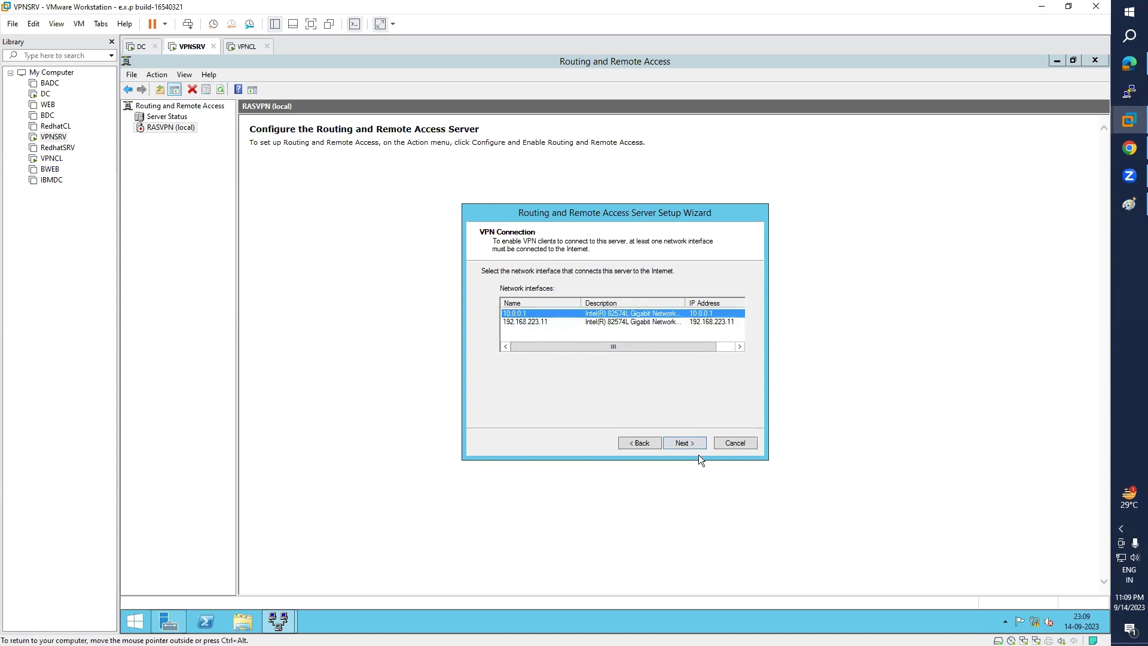
pyautogui.click(685, 441)
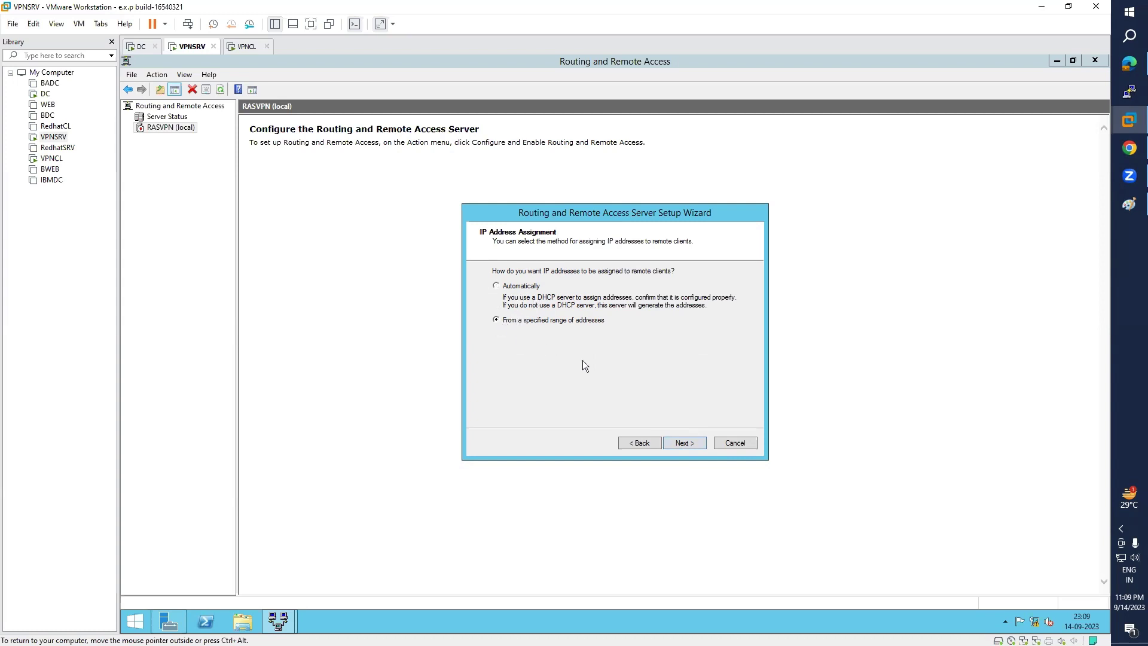
# - Add a client address range from 192.168.223.100 to 192.168.223.120 and continue
pyautogui.click(685, 444)
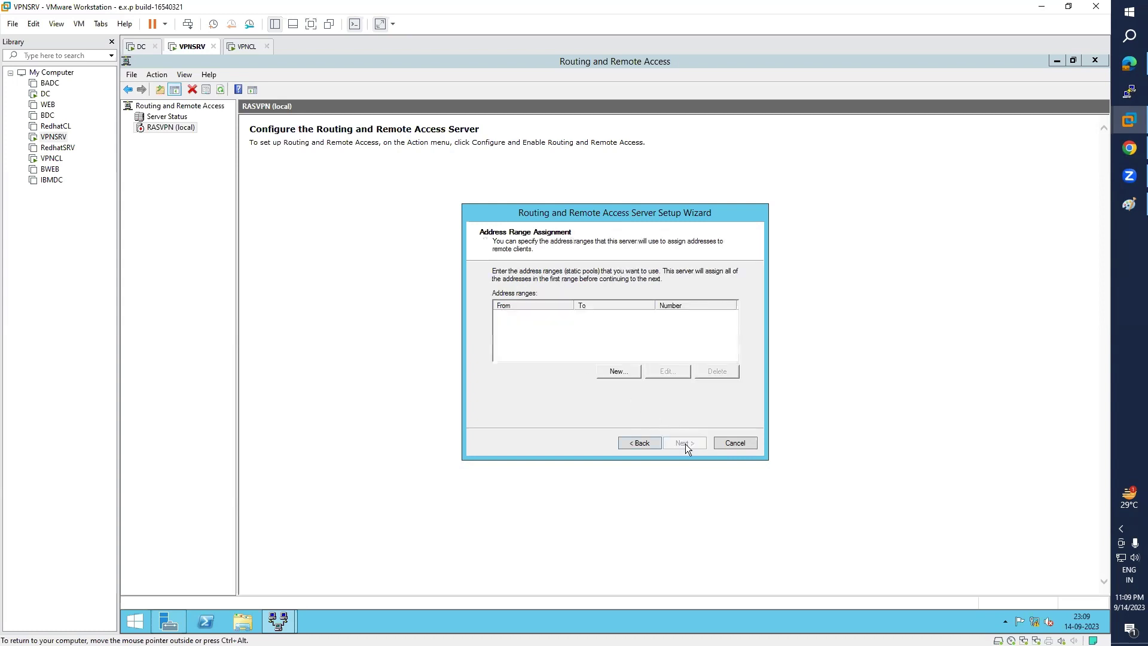
pyautogui.click(642, 443)
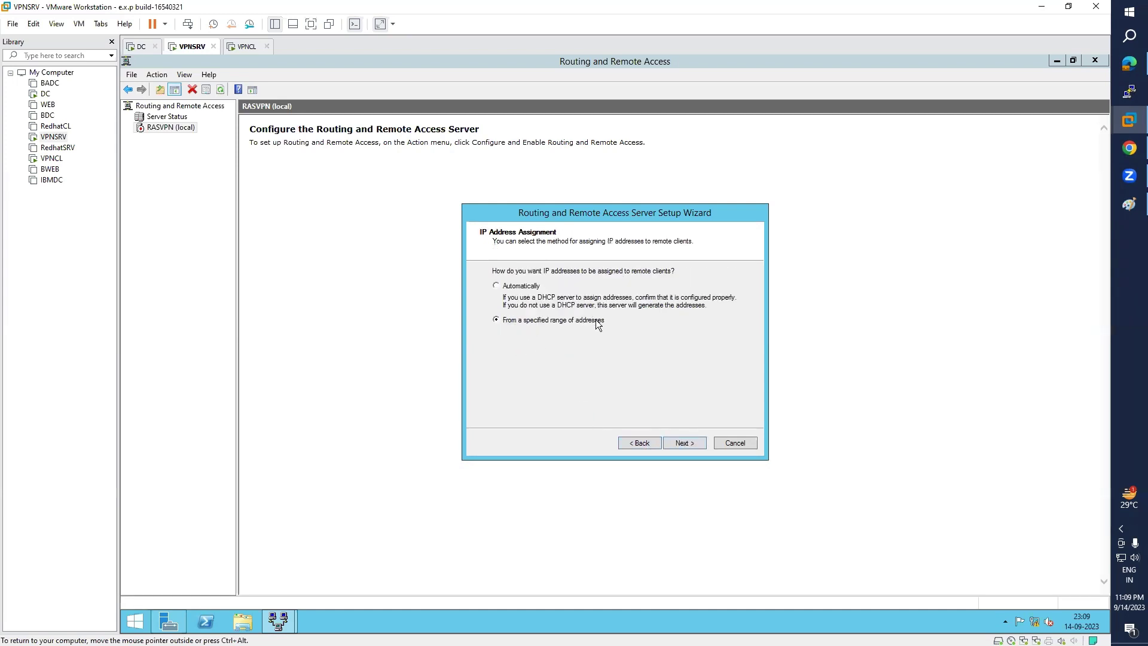
pyautogui.click(688, 445)
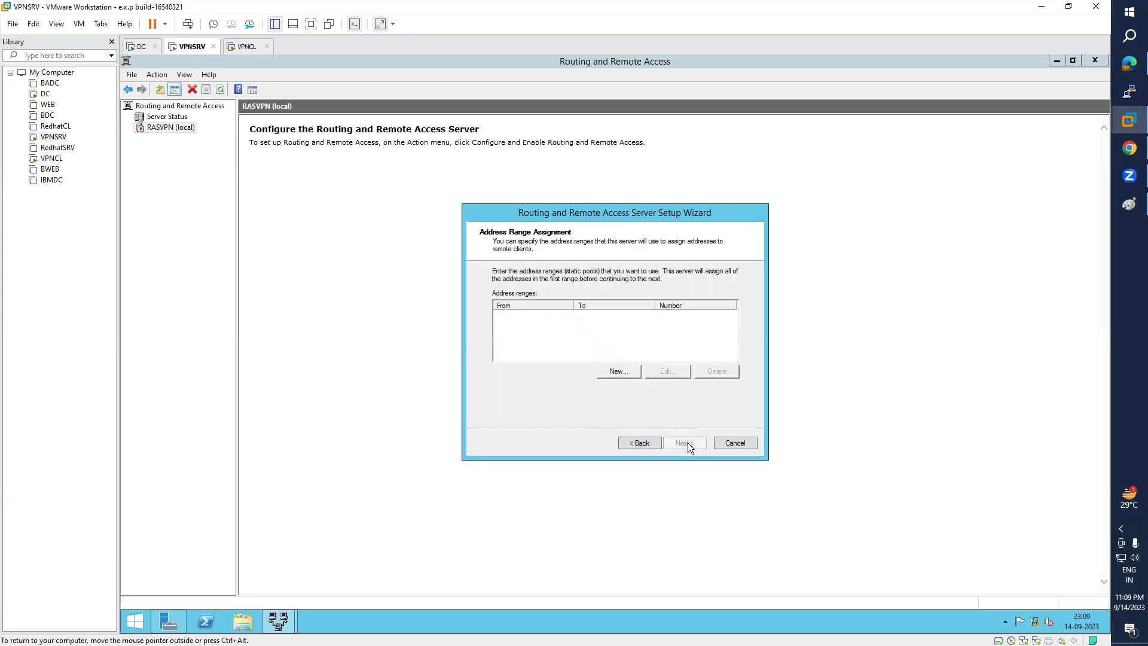
pyautogui.click(616, 371)
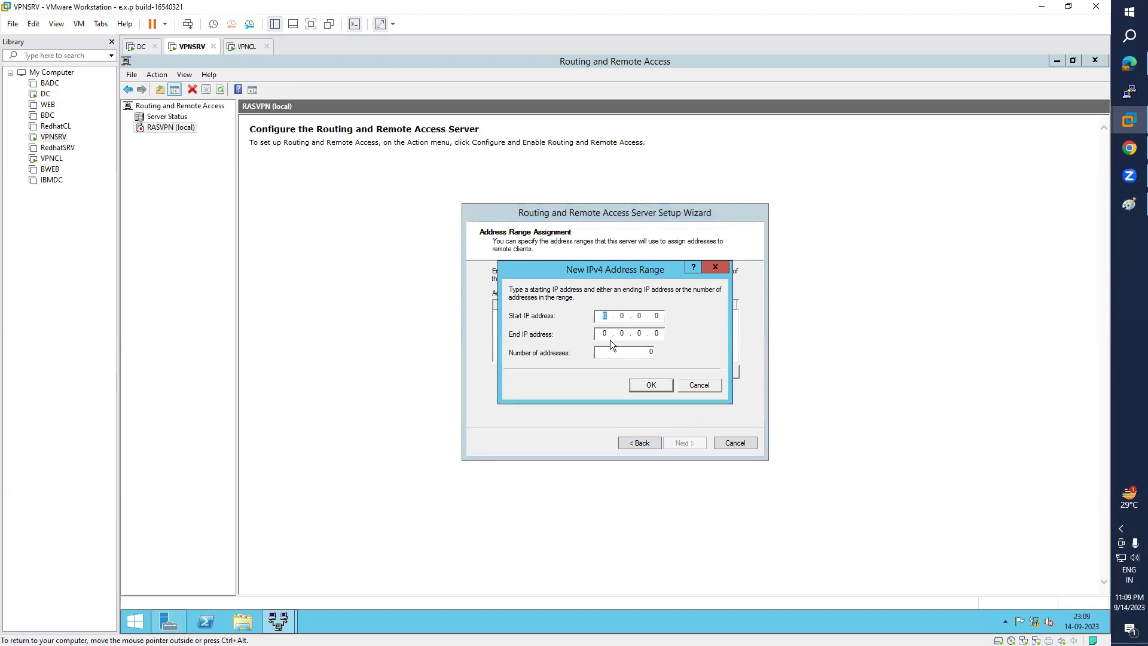
pyautogui.write('192 . 168 . 223 . 100')
pyautogui.click(604, 333)
pyautogui.write('192 . 168 . 223 . 120')
pyautogui.click(648, 387)
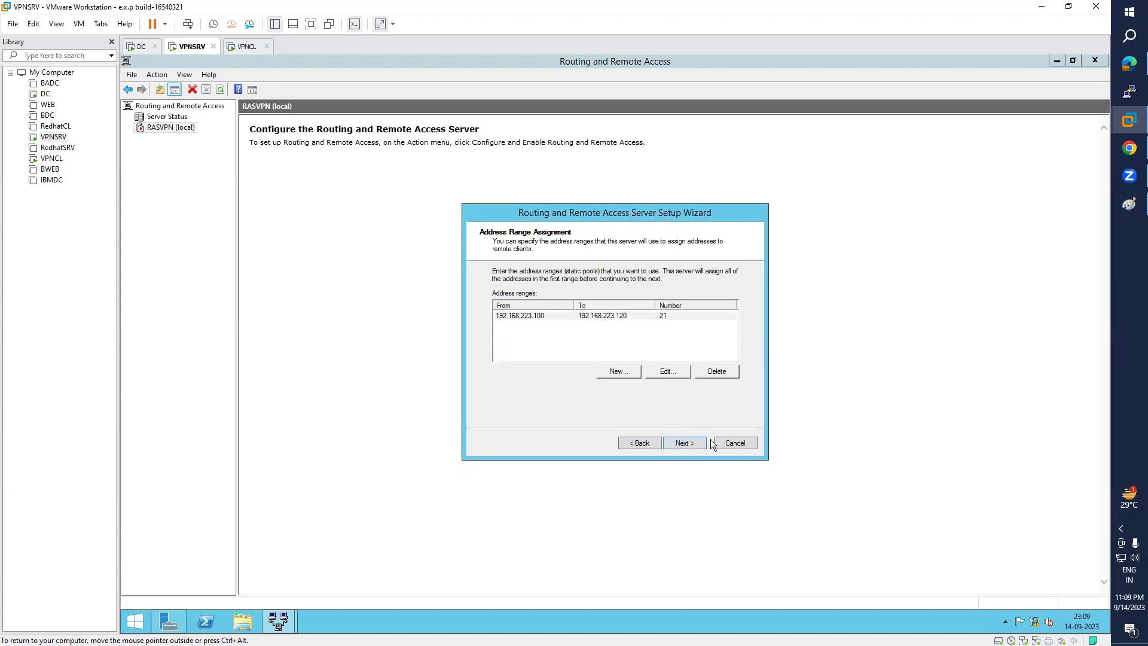
pyautogui.click(685, 443)
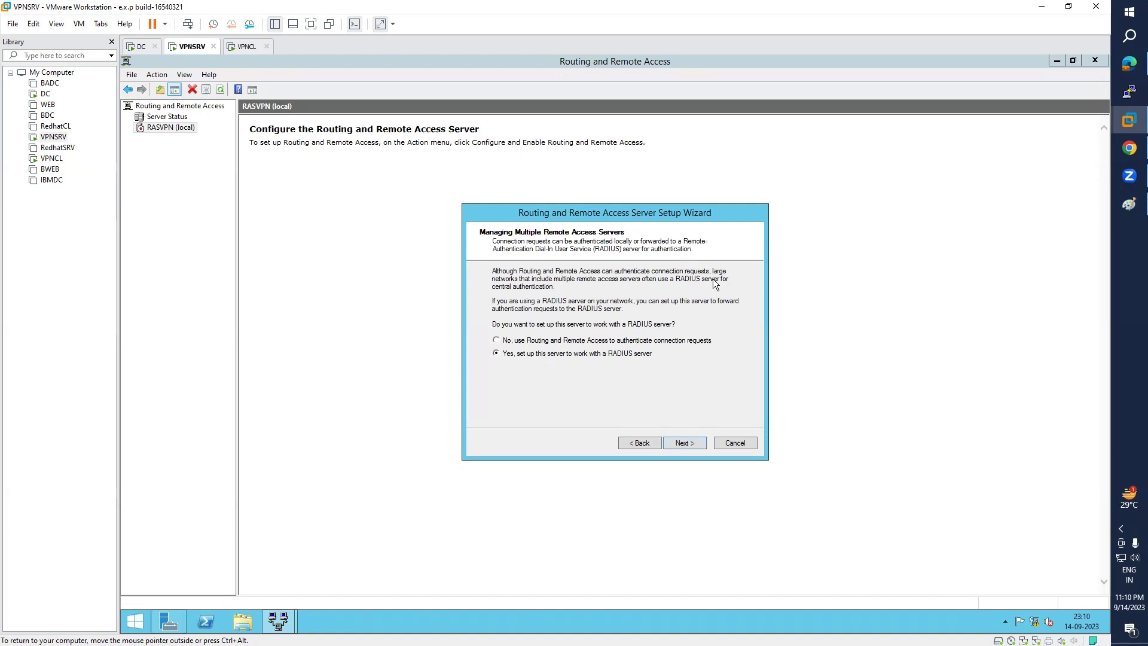
# - Choose Routing and Remote Access authentication instead of RADIUS, review the pages, and finish the wizard
pyautogui.click(530, 340)
pyautogui.click(688, 443)
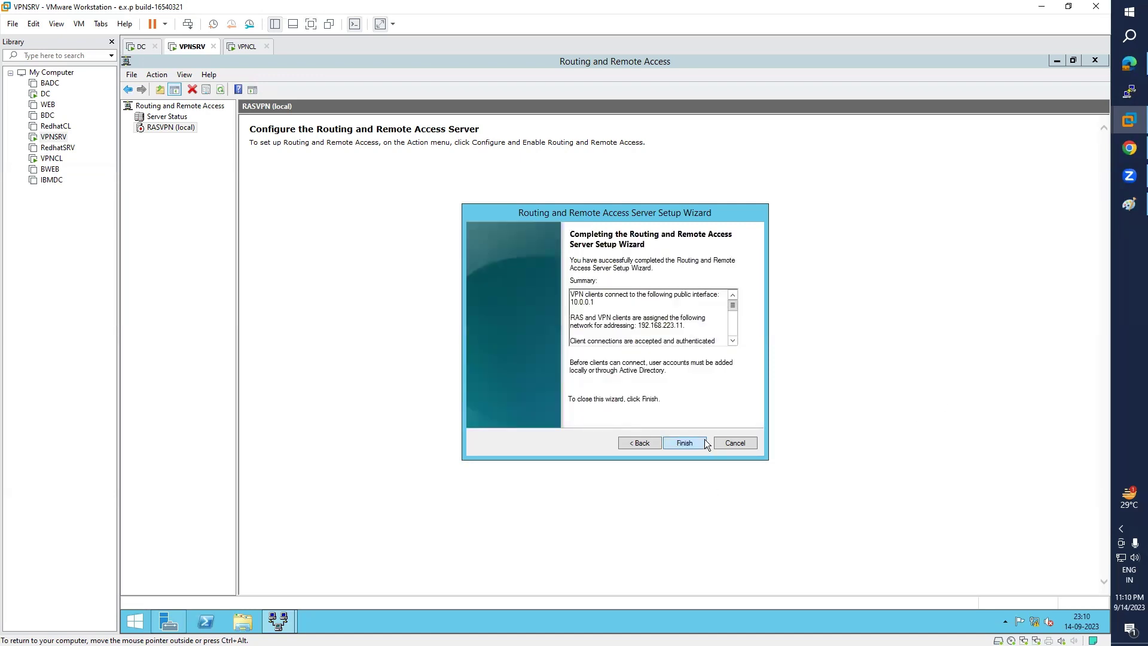
pyautogui.click(647, 445)
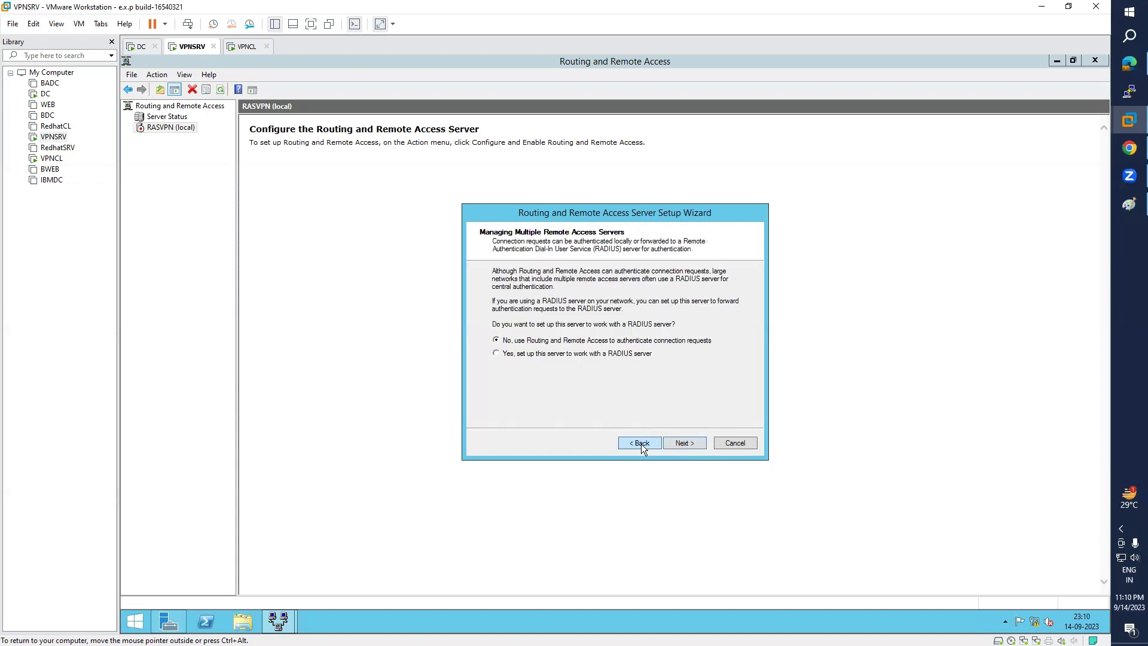
pyautogui.click(641, 444)
pyautogui.click(646, 443)
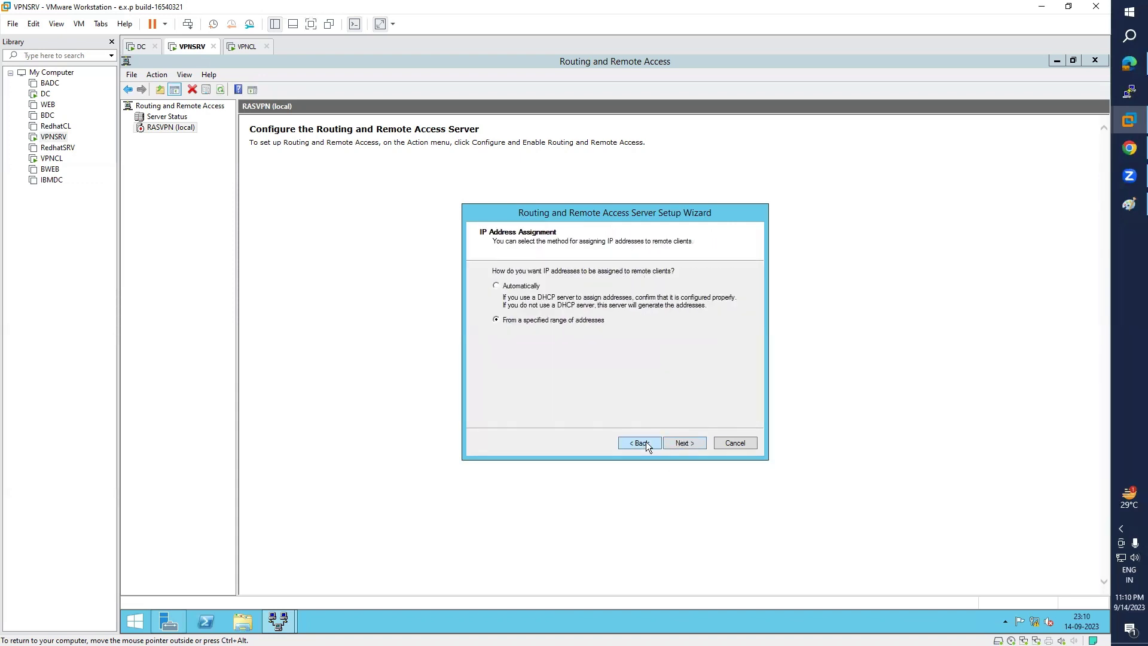
pyautogui.click(680, 444)
pyautogui.click(685, 443)
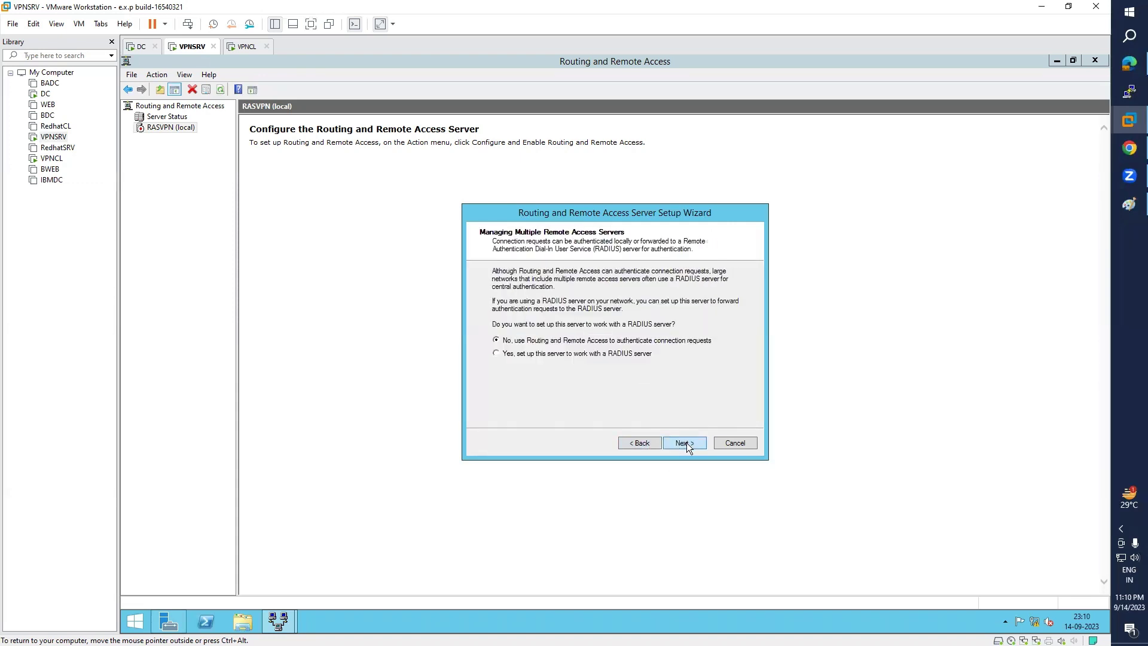
pyautogui.click(685, 443)
pyautogui.click(686, 443)
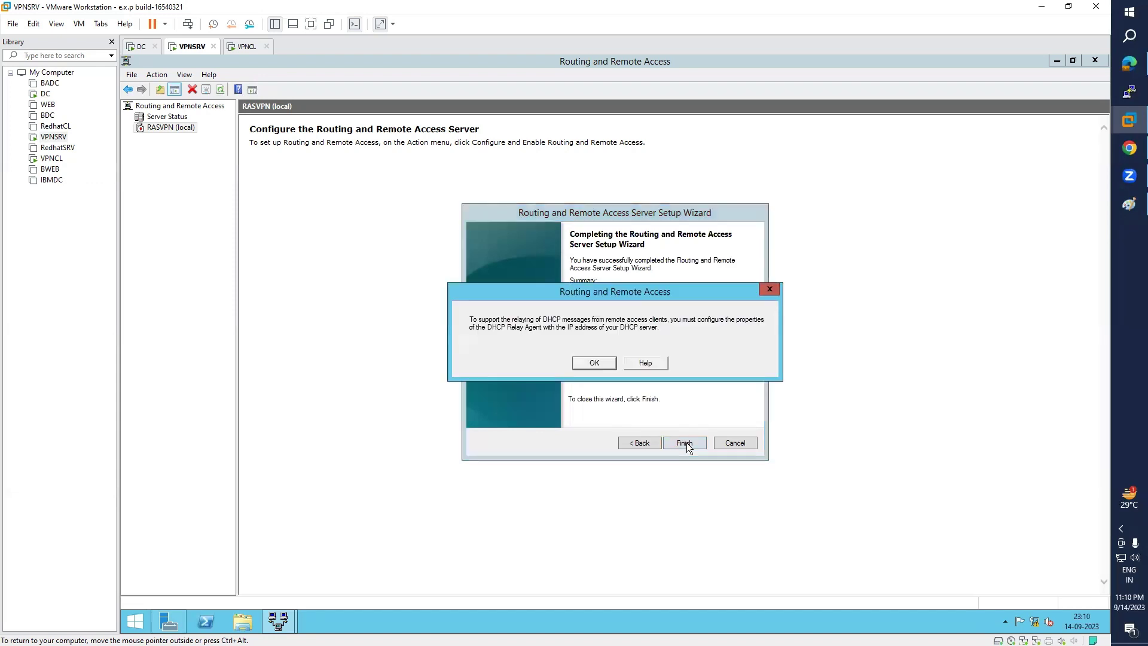
# - Acknowledge the DHCP Relay notice, check RASVPN's WAN Miniport ports are inactive, and switch to VPNCL
pyautogui.click(594, 363)
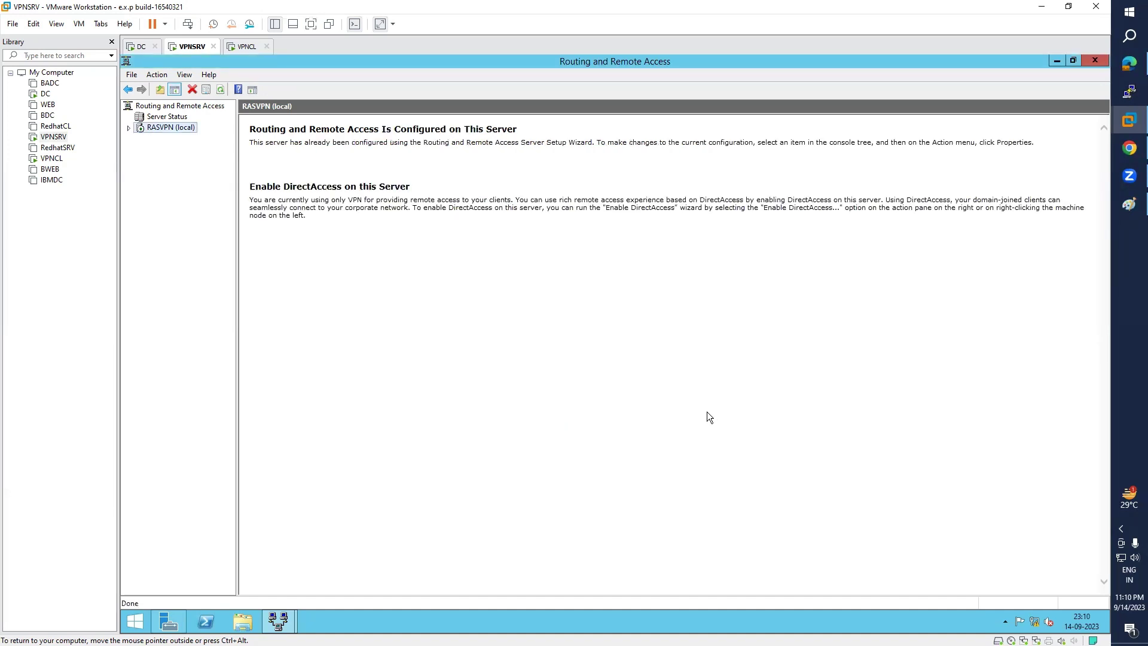
pyautogui.click(129, 128)
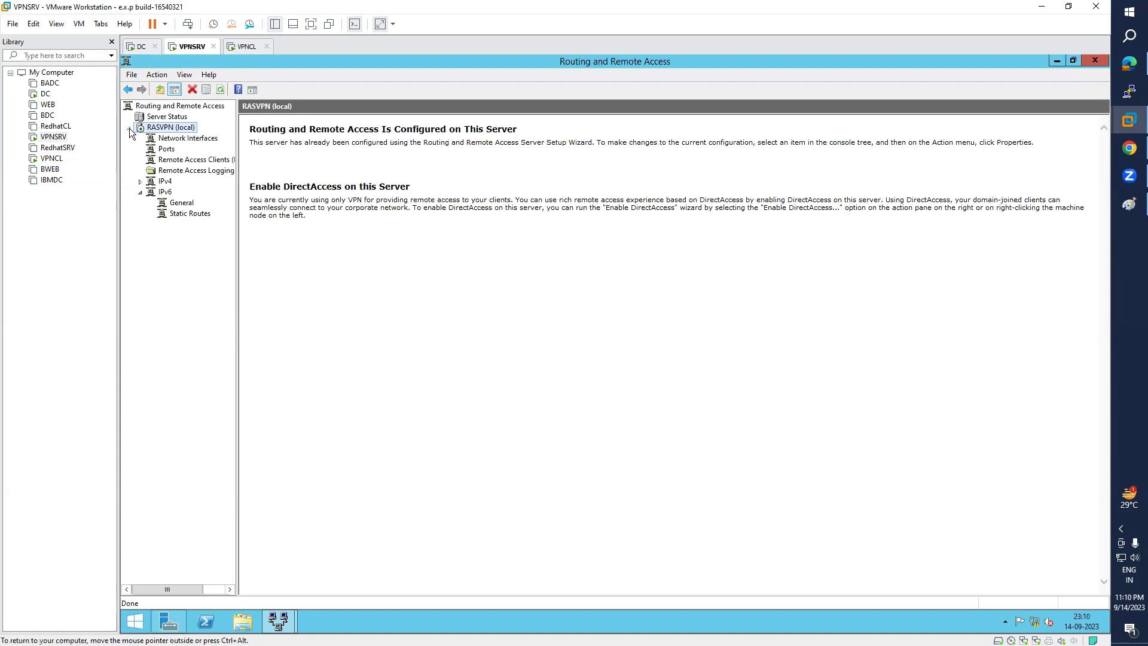
pyautogui.click(174, 161)
pyautogui.click(175, 170)
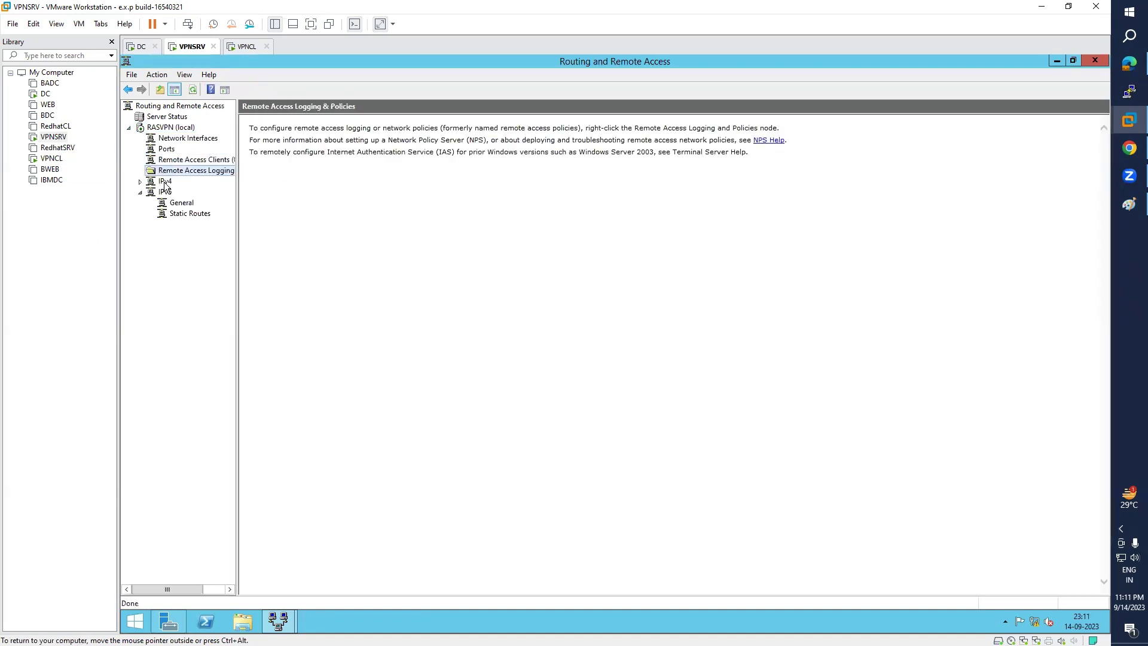
pyautogui.click(165, 181)
pyautogui.click(167, 149)
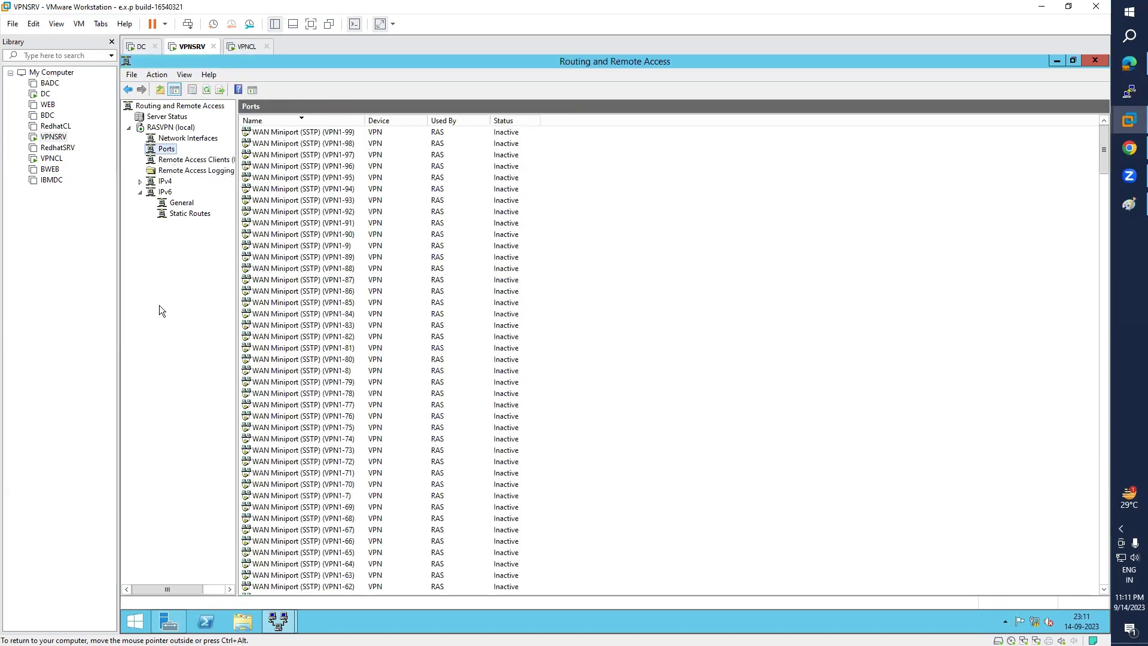
pyautogui.click(52, 160)
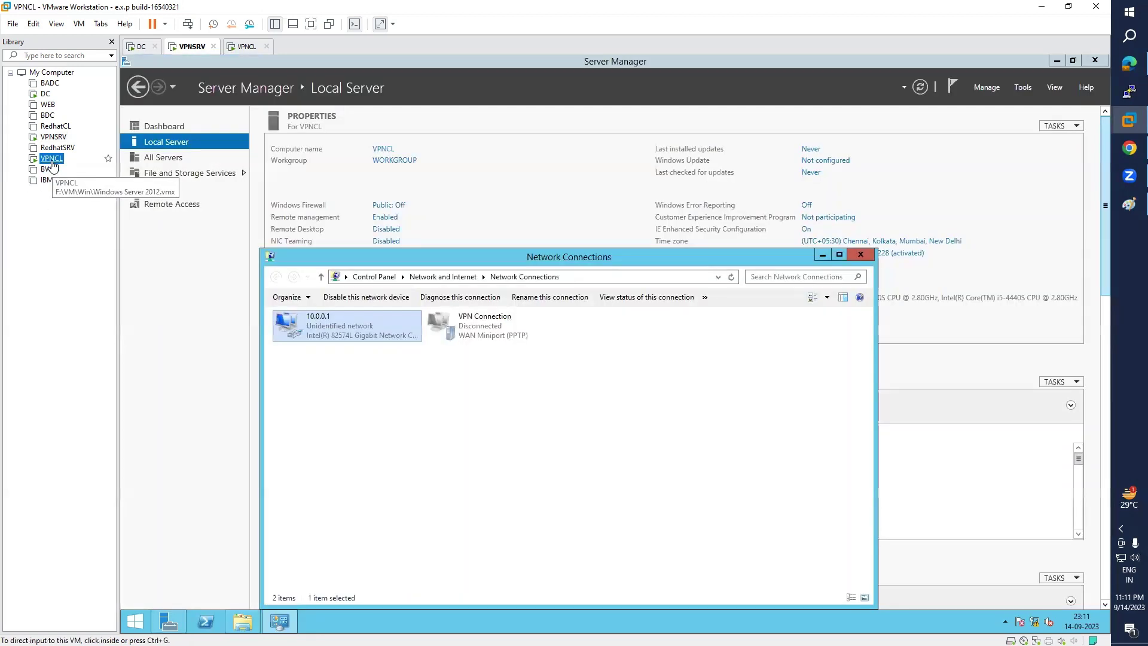
# - Delete the old VPN Connection from VPNCL's Network Connections
pyautogui.rightClick(506, 324)
pyautogui.moveTo(531, 345)
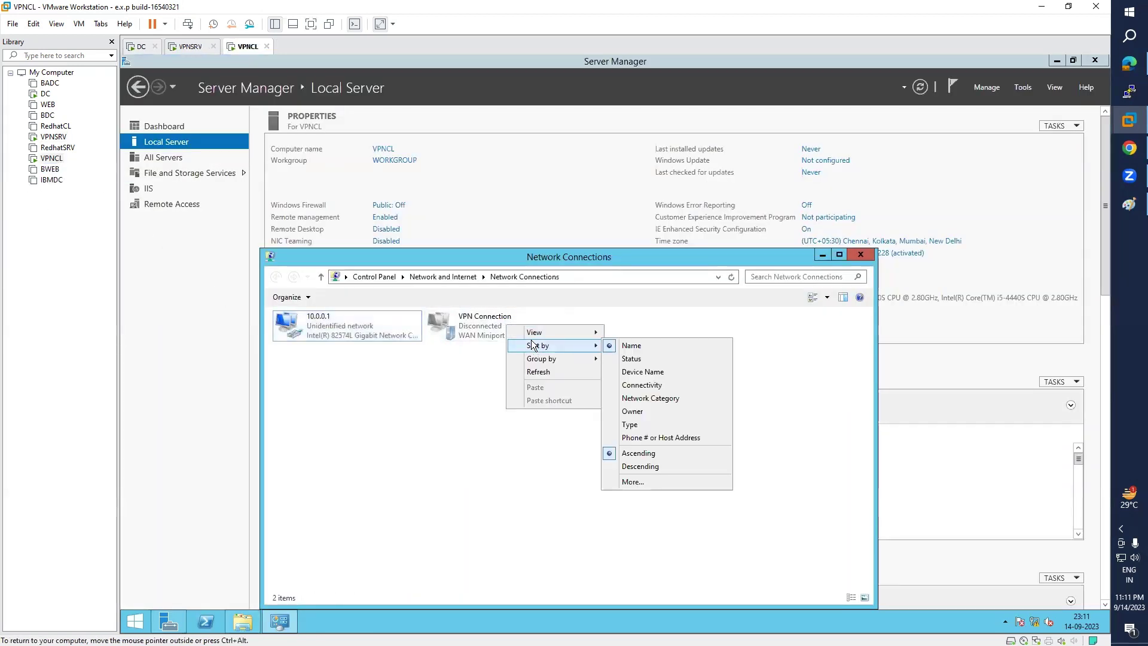
pyautogui.click(467, 323)
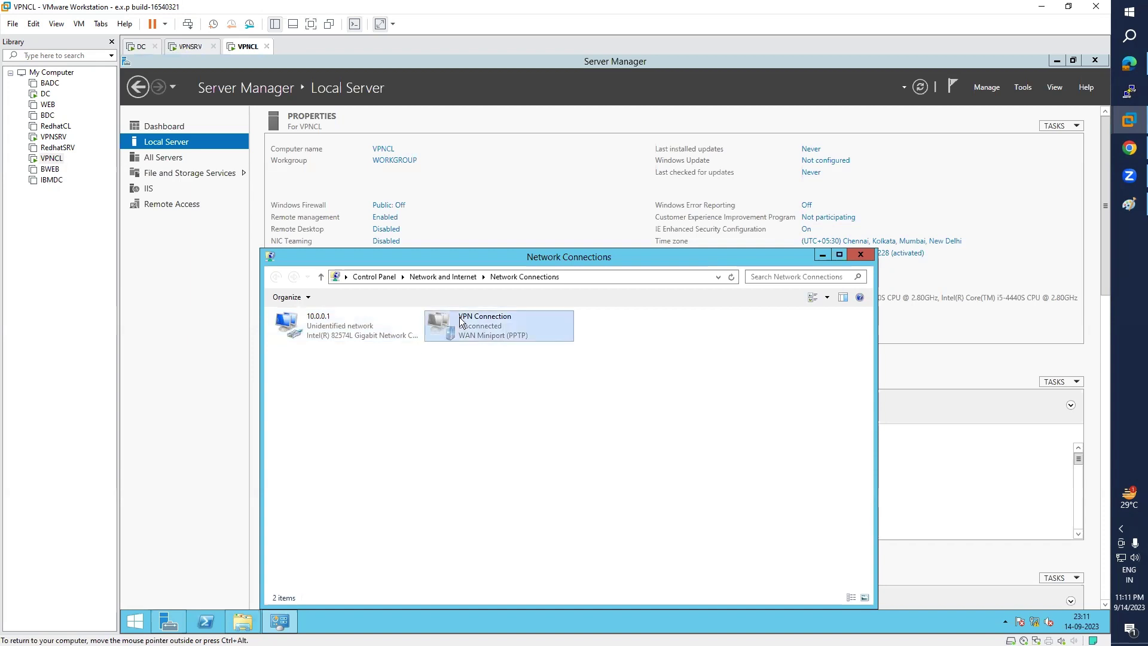
pyautogui.rightClick(467, 323)
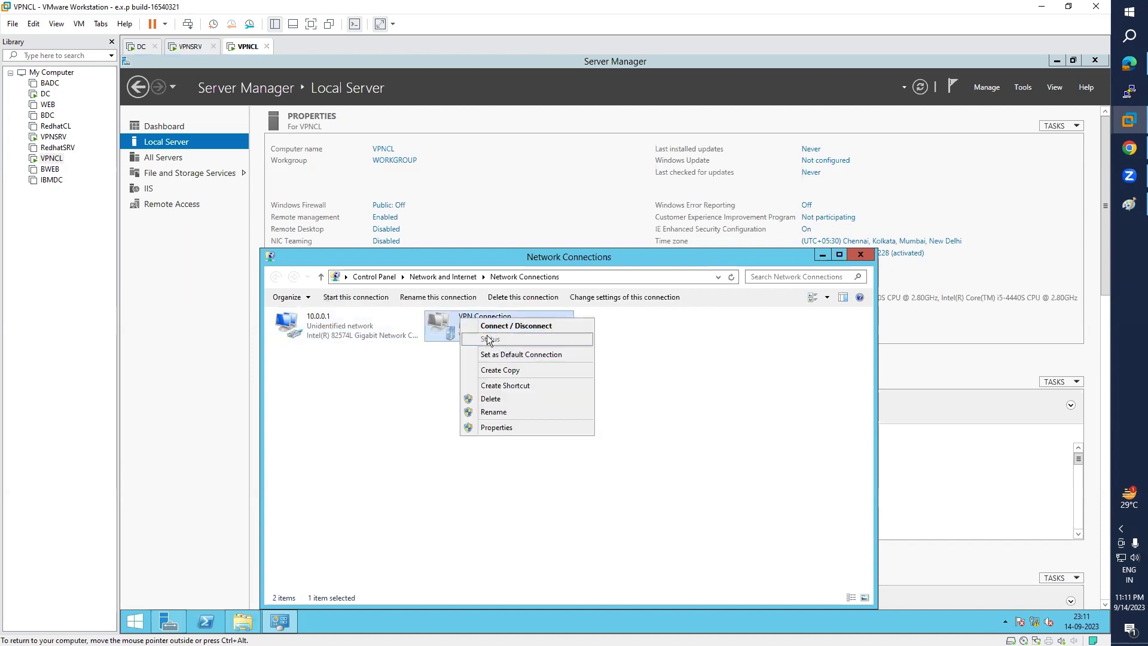
pyautogui.click(491, 399)
pyautogui.click(637, 383)
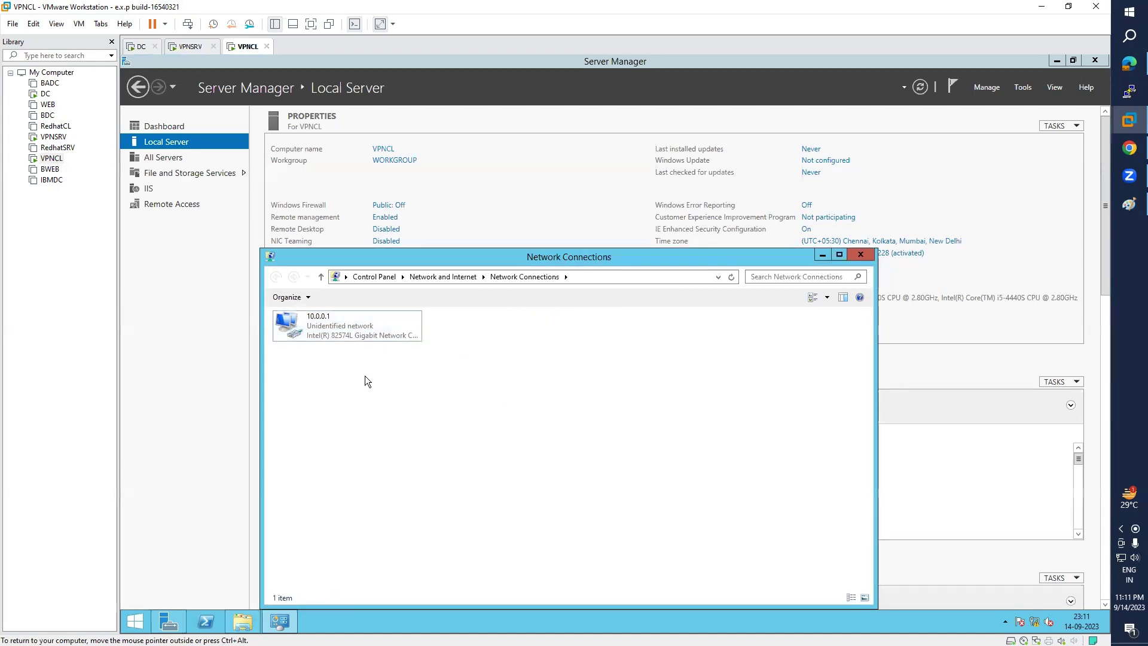
# - Open the Network and Sharing Center from the Network entry's properties
pyautogui.click(1128, 204)
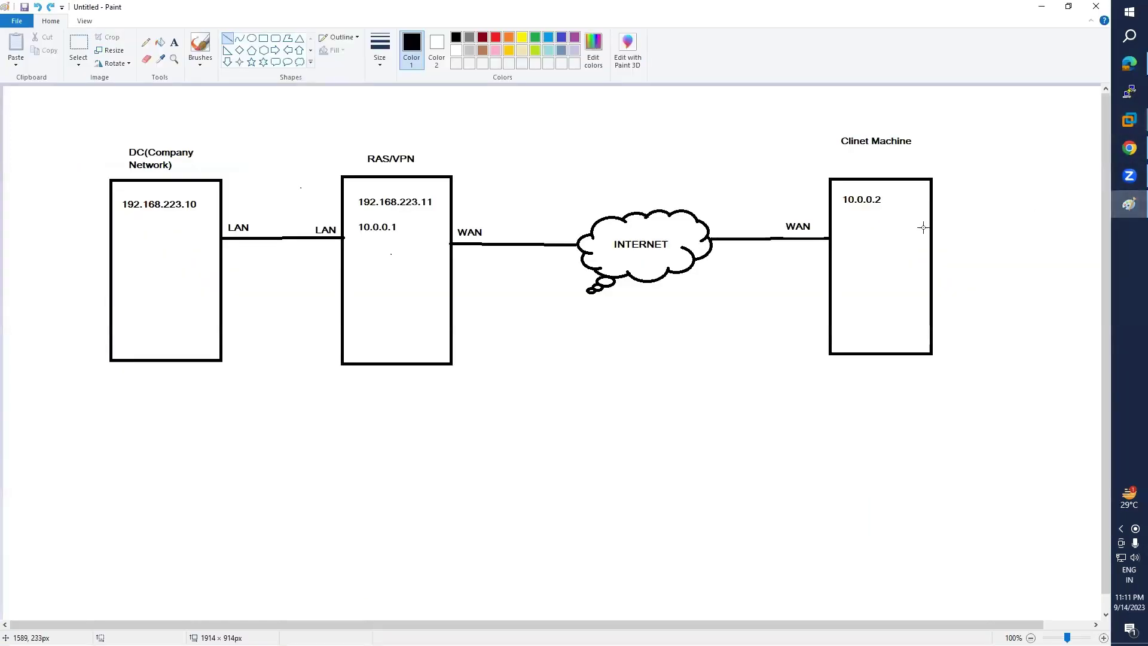
pyautogui.click(1127, 206)
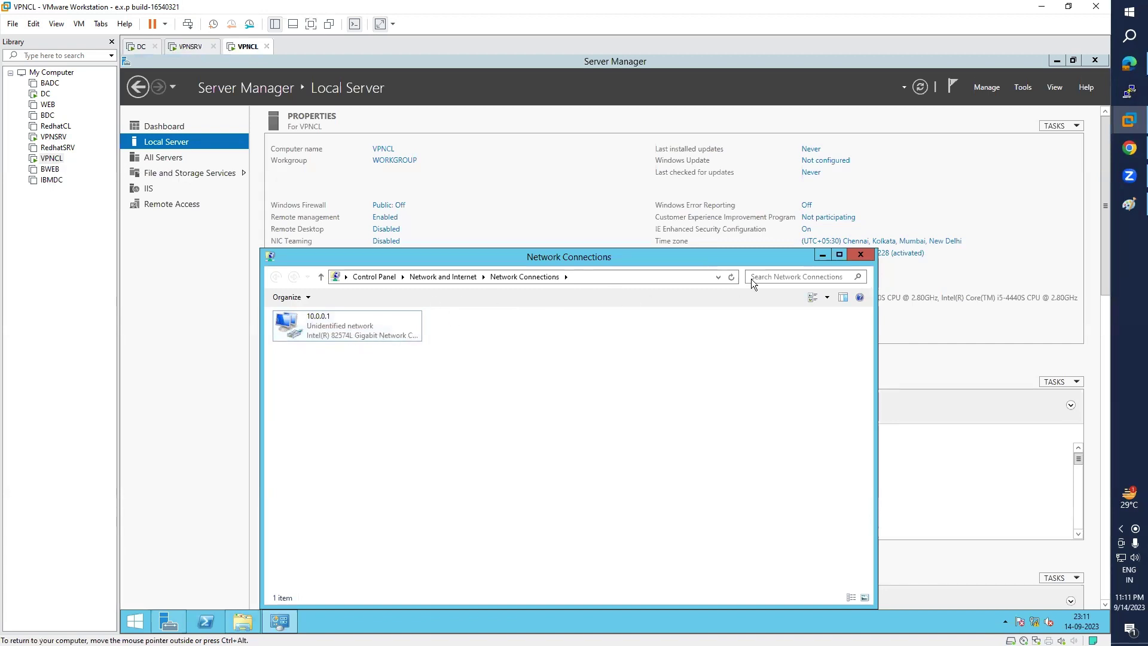
pyautogui.click(856, 254)
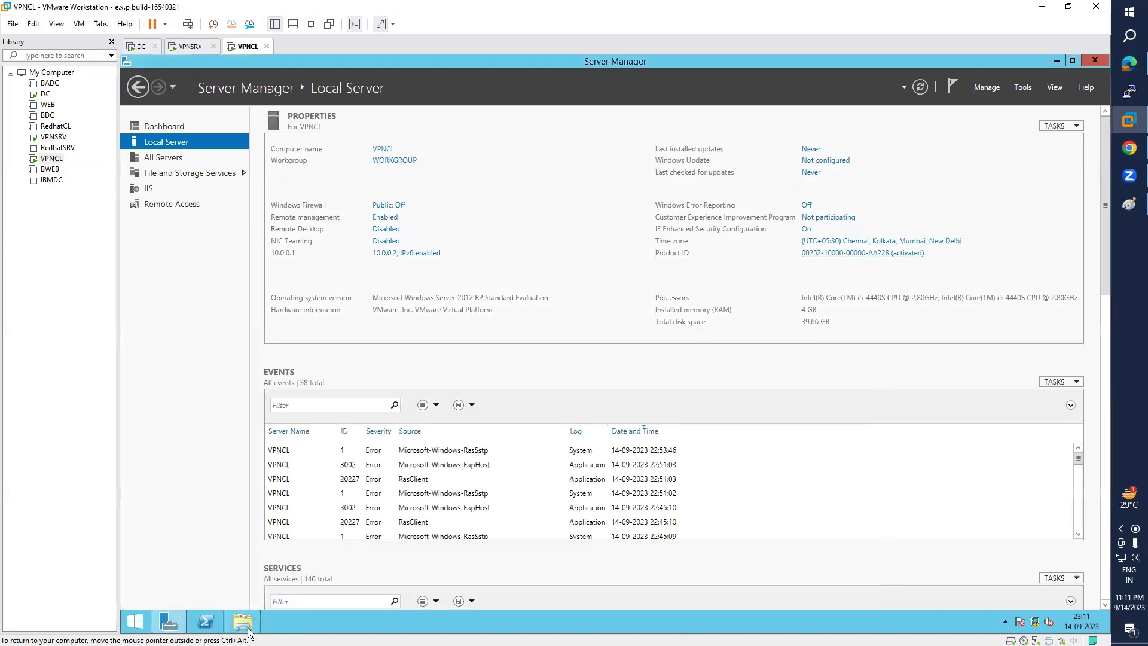
pyautogui.click(247, 630)
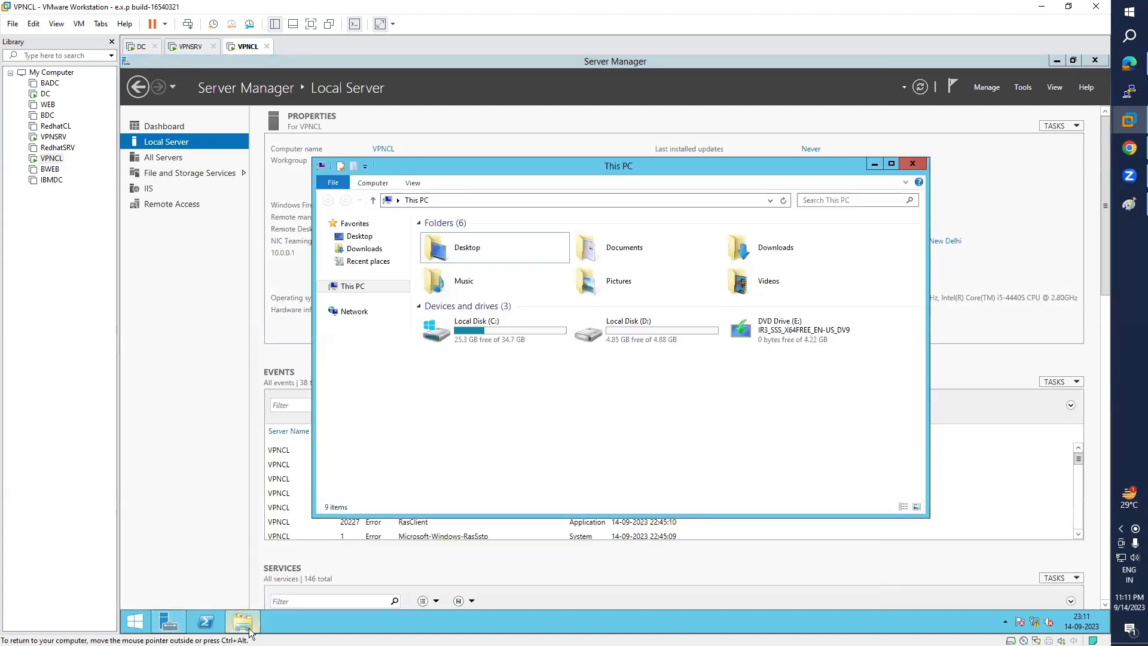
pyautogui.rightClick(357, 317)
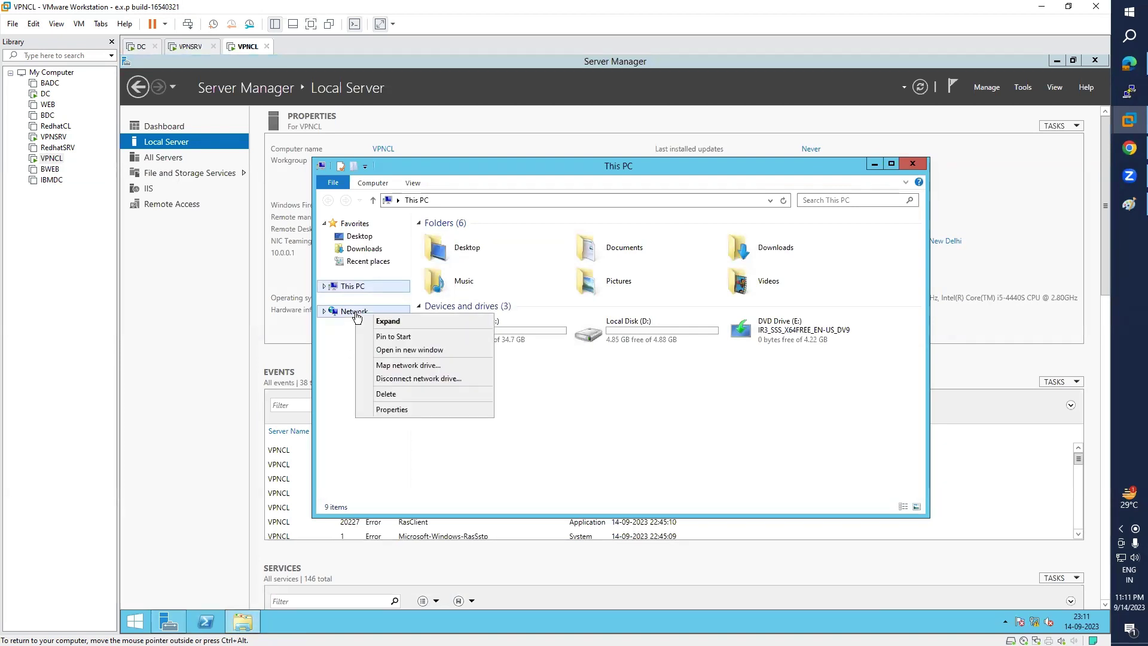
pyautogui.click(404, 411)
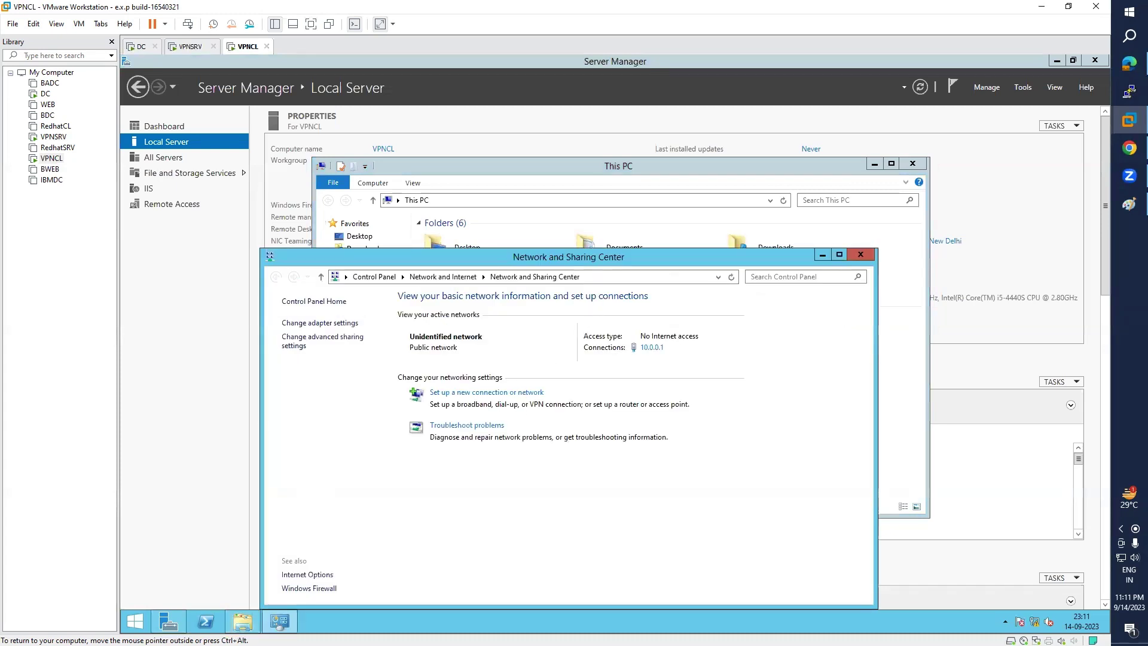
pyautogui.moveTo(592, 257); pyautogui.dragTo(586, 169)
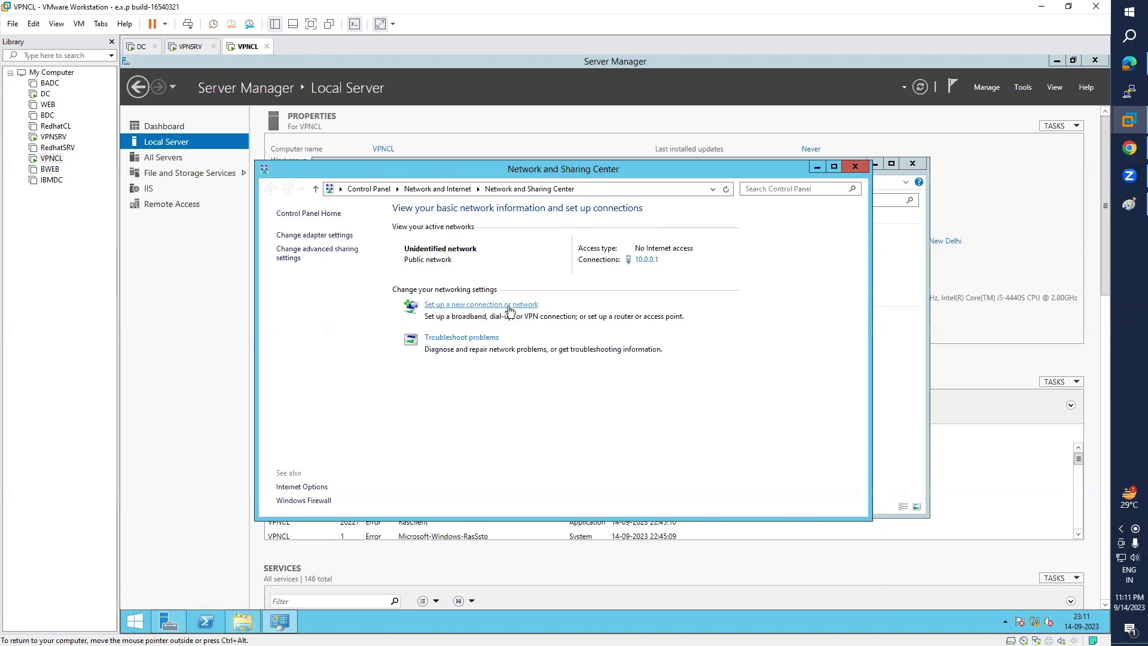
# - Start a new workplace VPN connection over the Internet, deferring the Internet connection setup
pyautogui.click(508, 309)
pyautogui.click(521, 328)
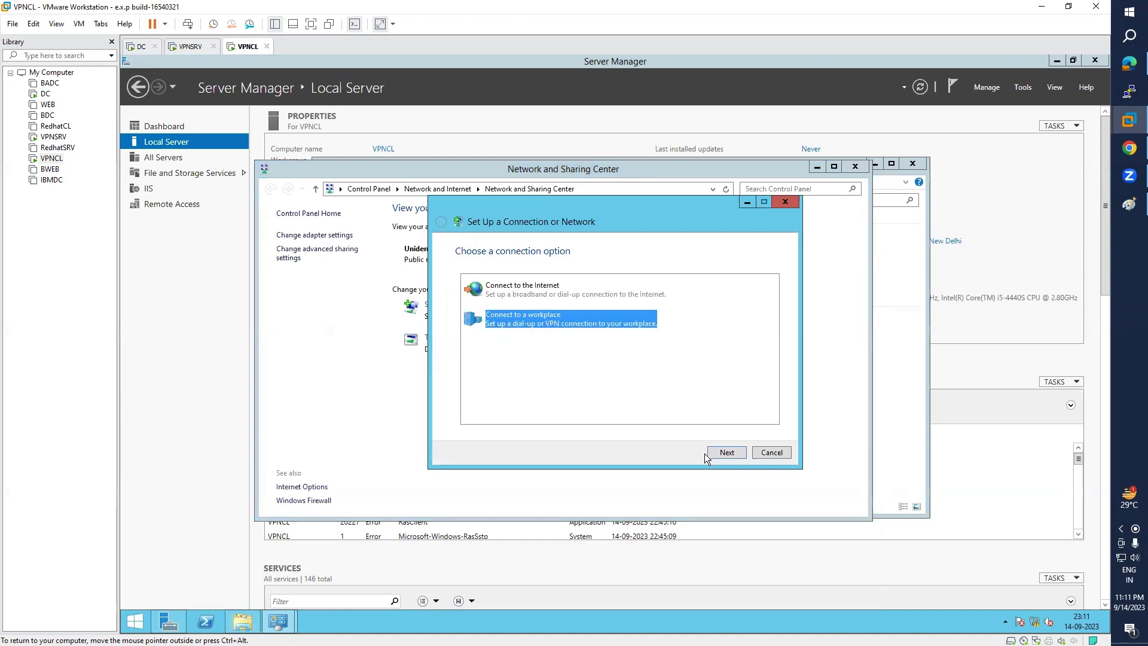
pyautogui.click(725, 452)
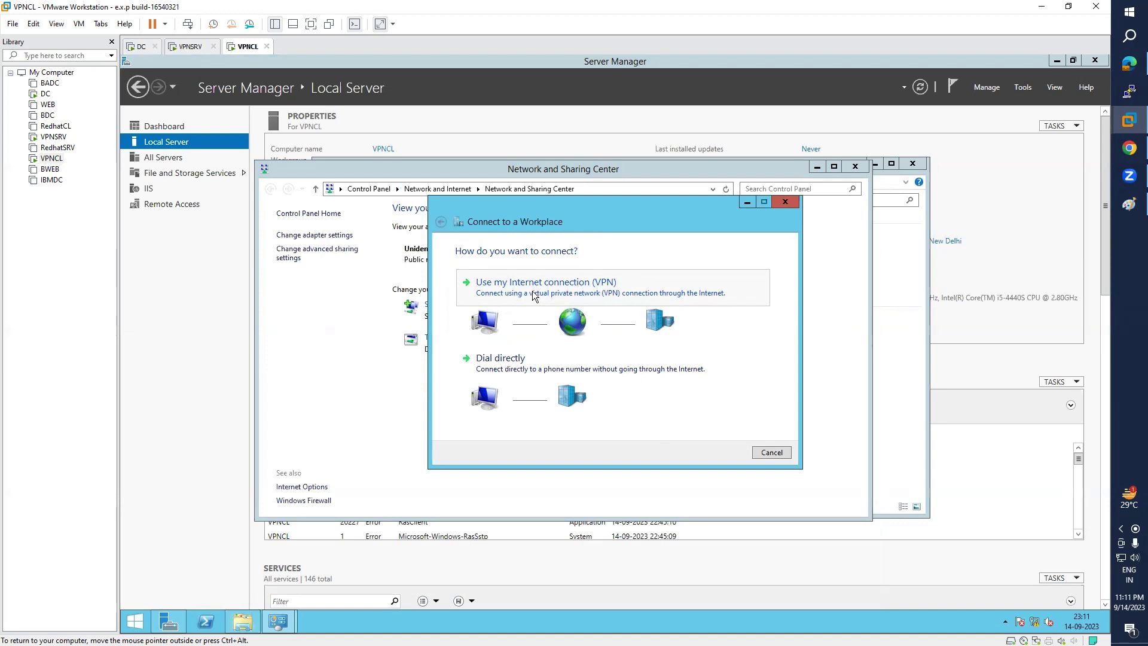
pyautogui.click(612, 286)
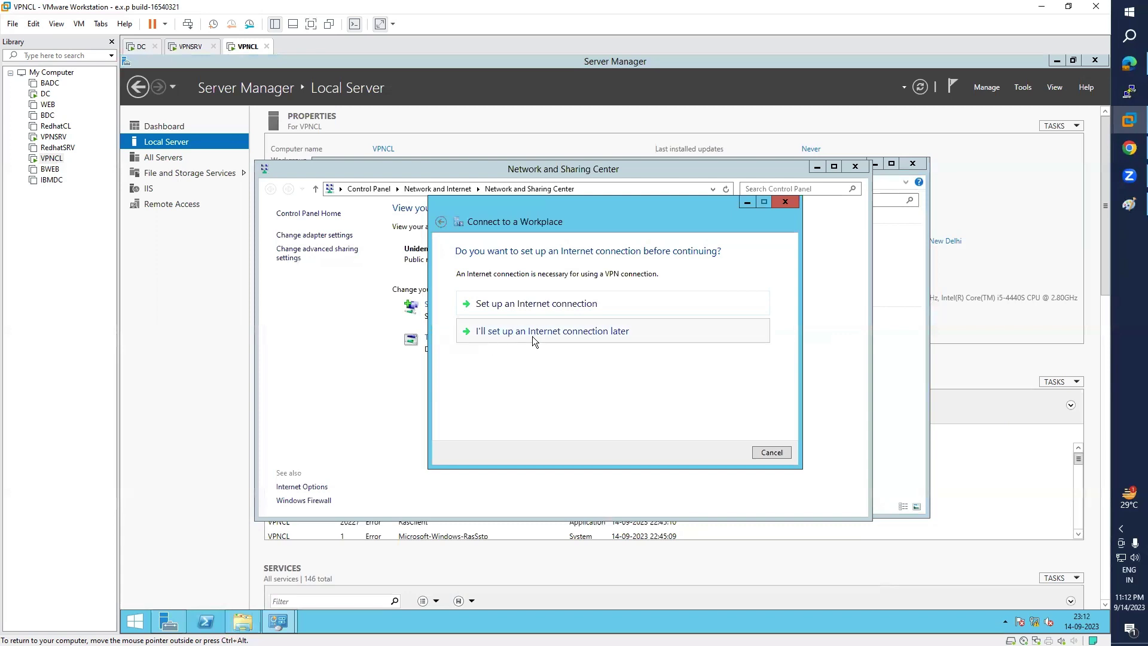
pyautogui.click(596, 336)
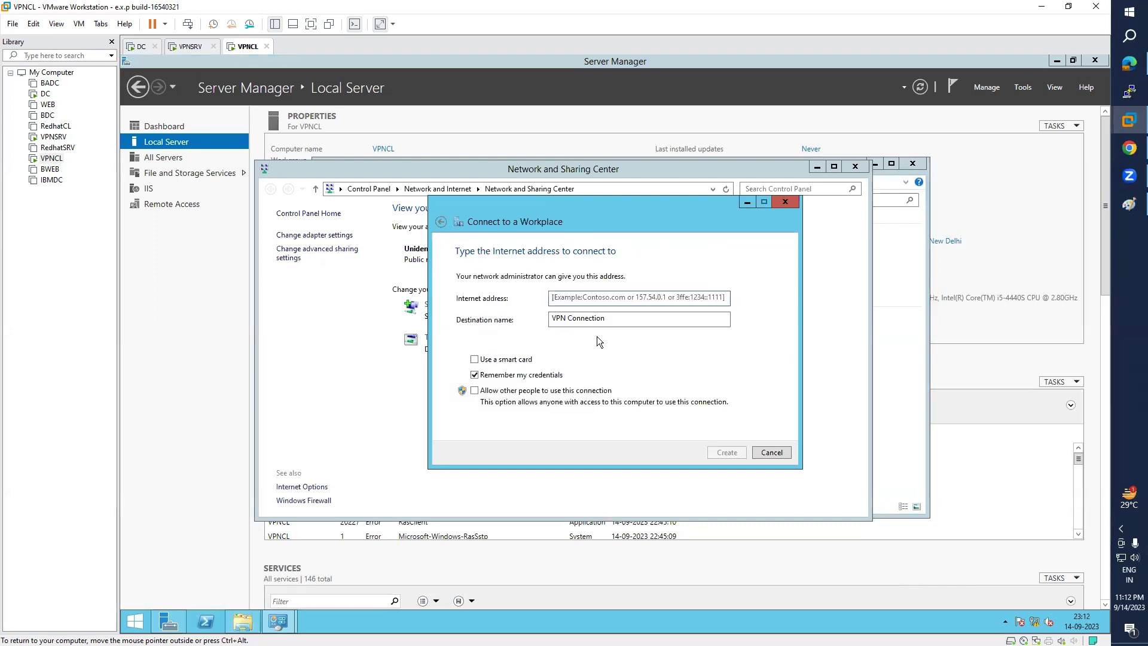
pyautogui.write('MYVP')
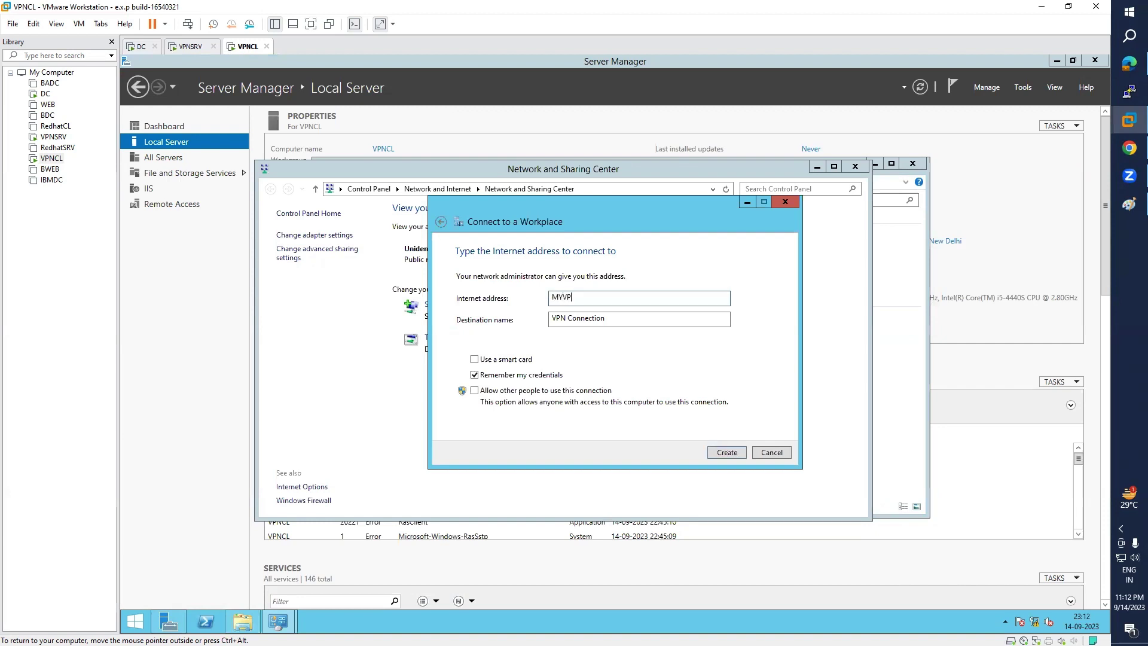
pyautogui.press('BackSpace')
pyautogui.press('BackSpace')
pyautogui.press('BackSpace')
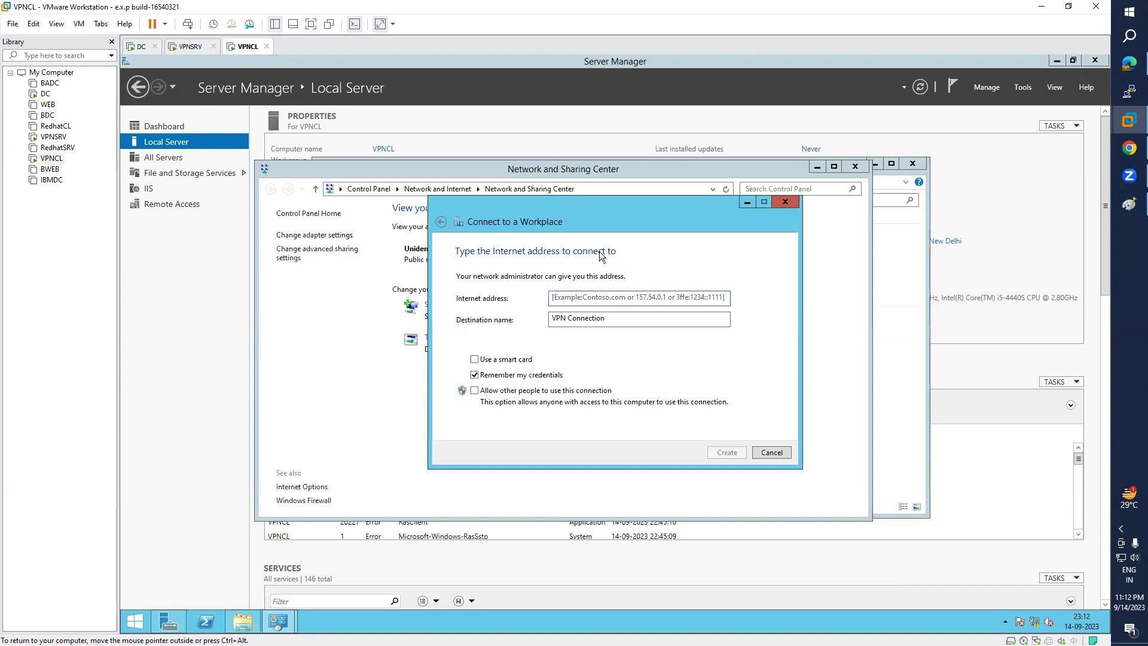
pyautogui.moveTo(597, 212); pyautogui.dragTo(733, 221)
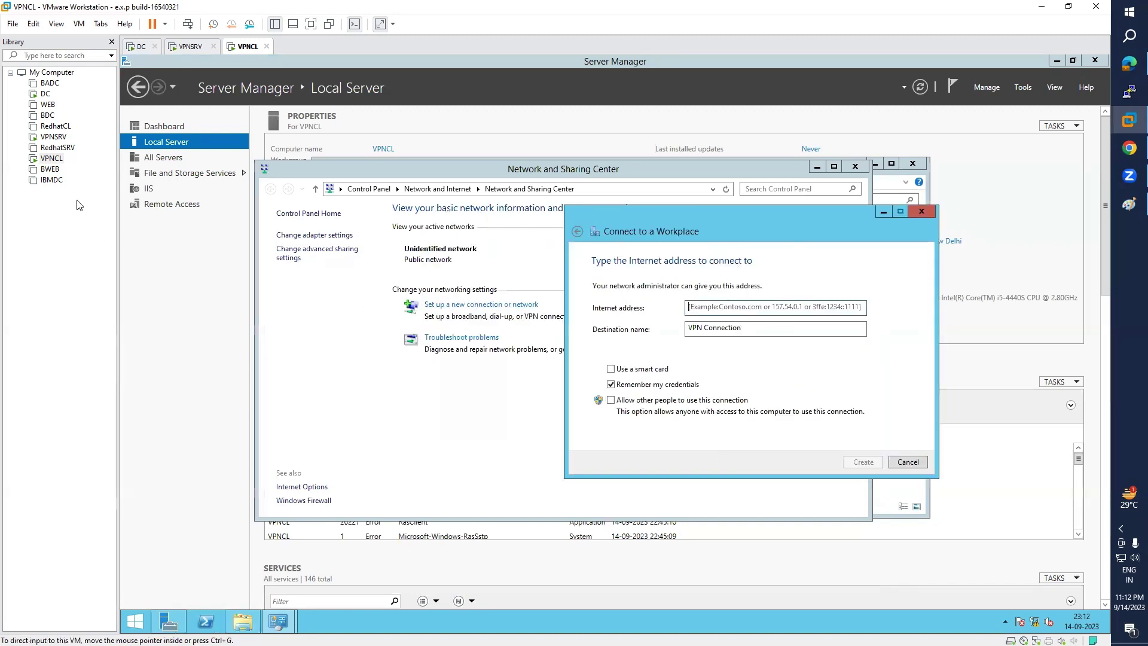
pyautogui.click(53, 137)
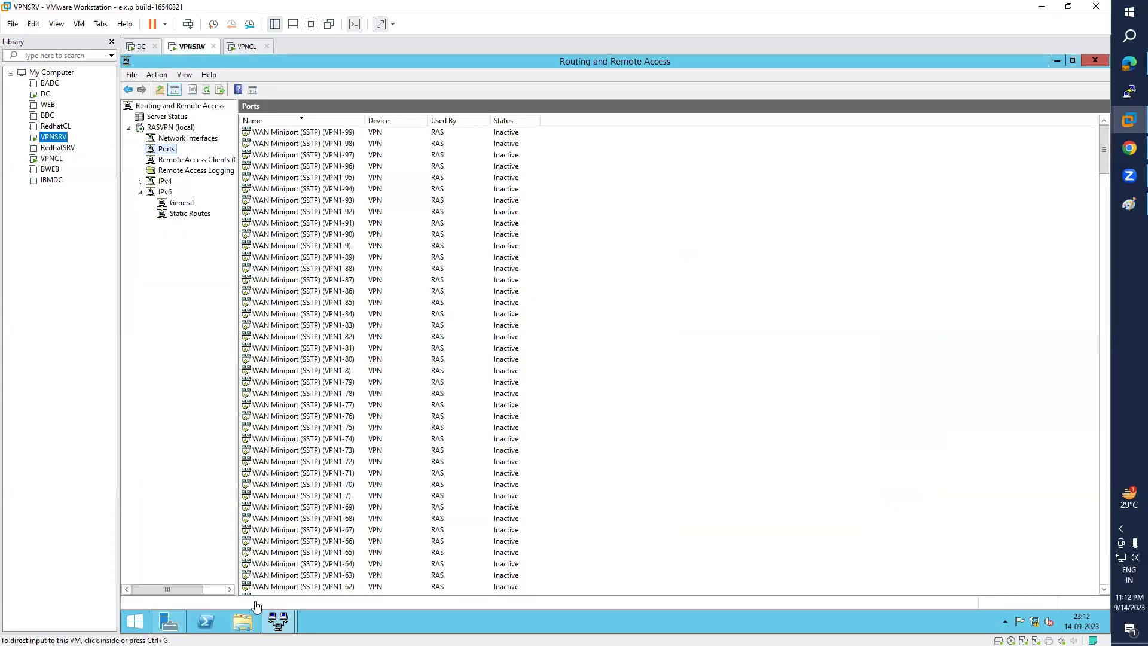
pyautogui.click(169, 622)
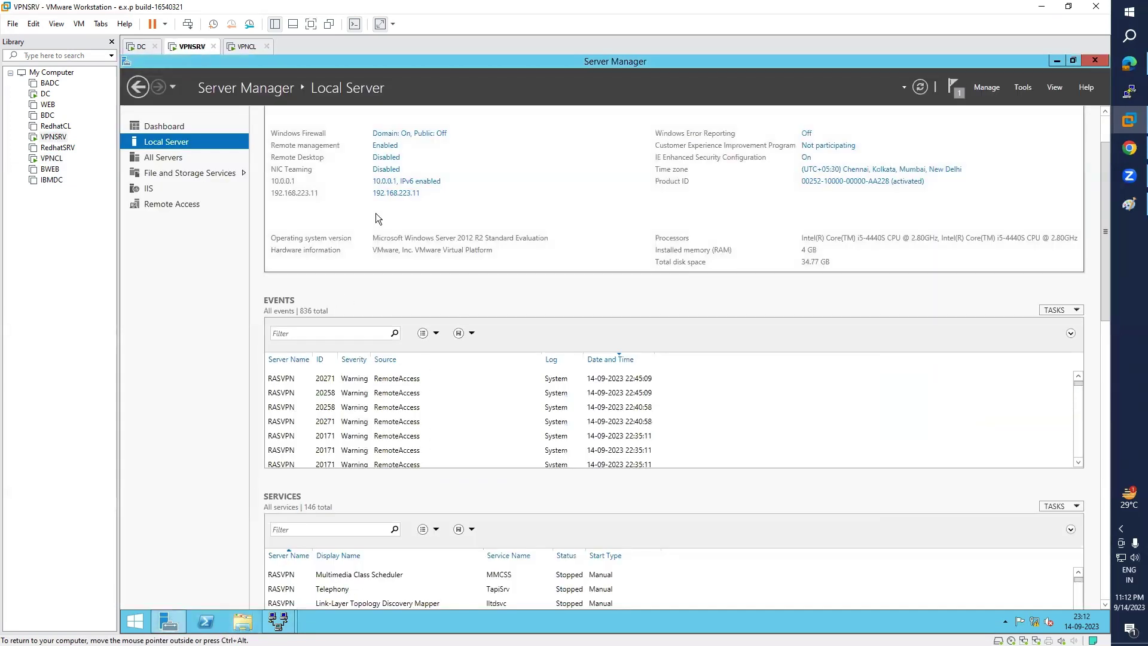
pyautogui.click(378, 183)
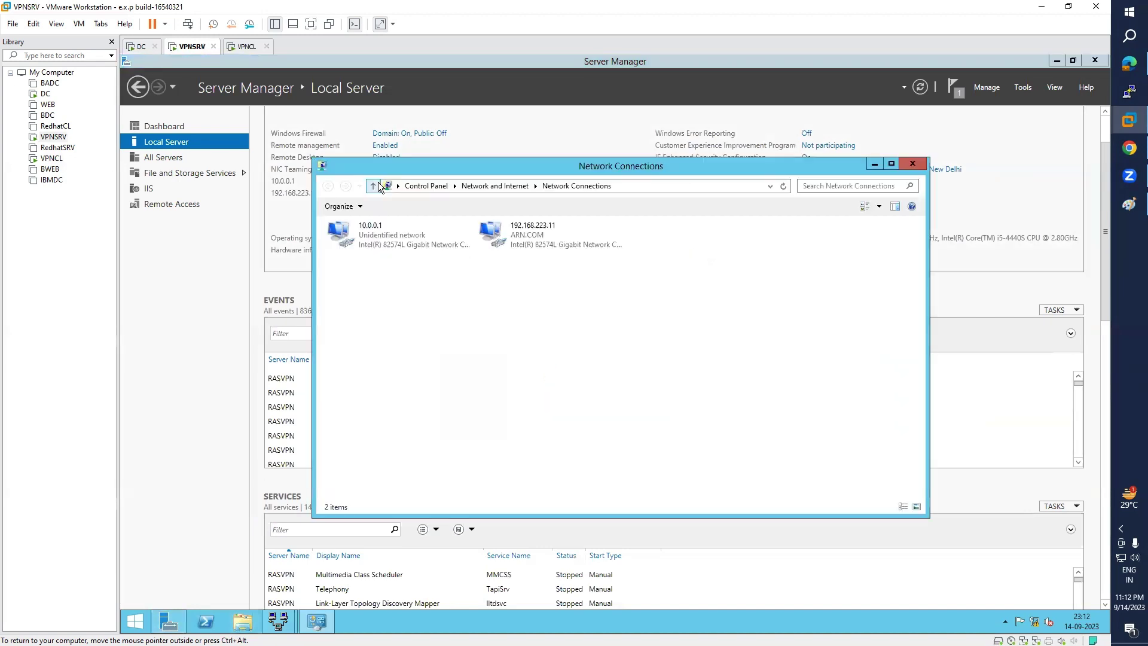
pyautogui.doubleClick(372, 241)
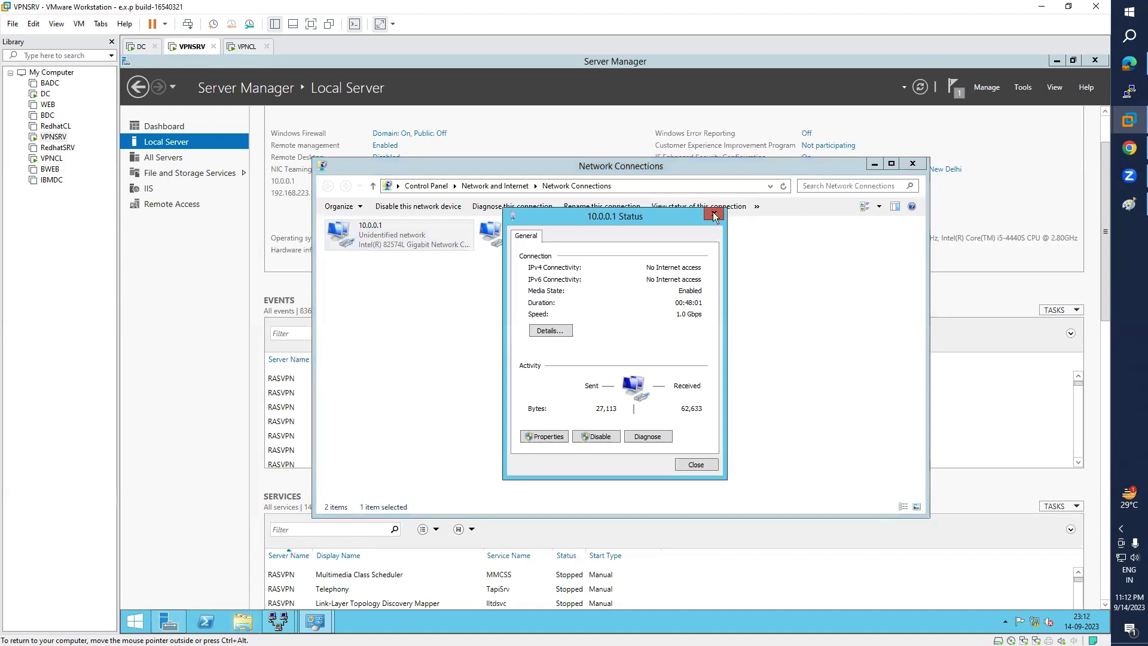
pyautogui.click(713, 214)
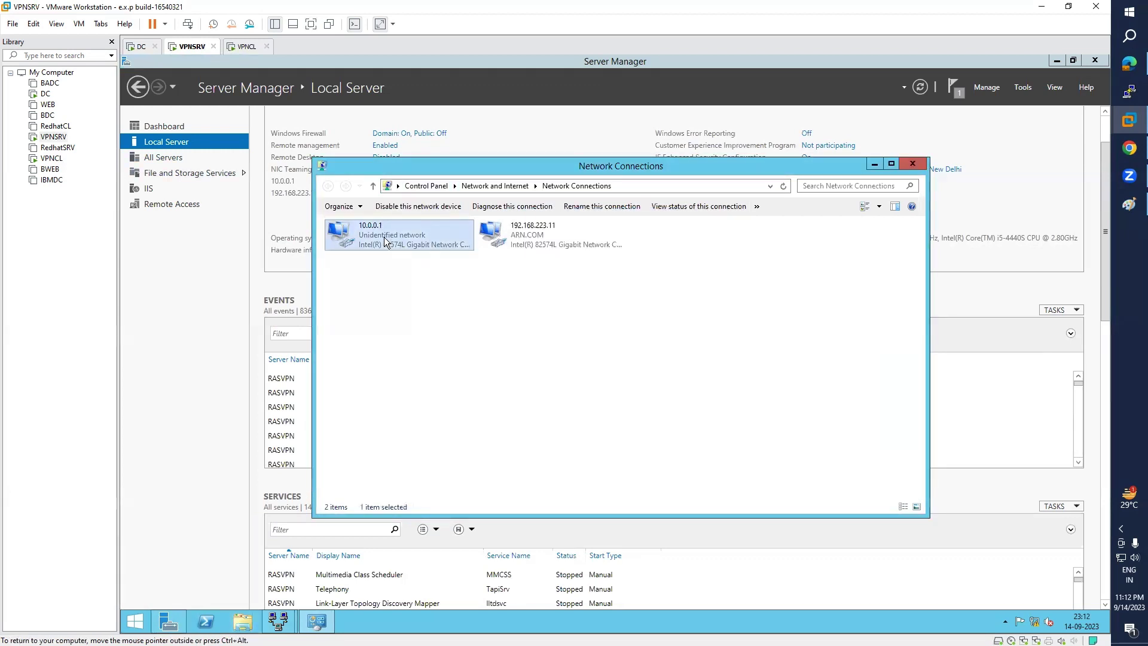
pyautogui.click(51, 158)
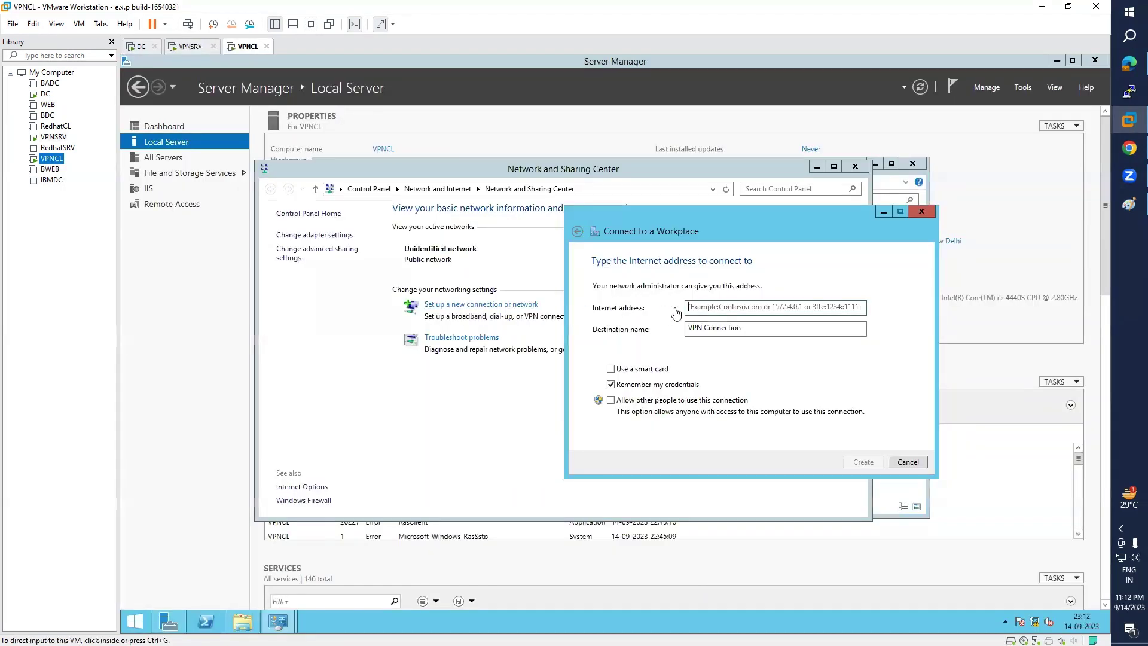
# - Create a VPN to 10.0.0.1 named 'VPN Connection' and expand it in the Networks list
pyautogui.click(717, 308)
pyautogui.write('10.0.0.1')
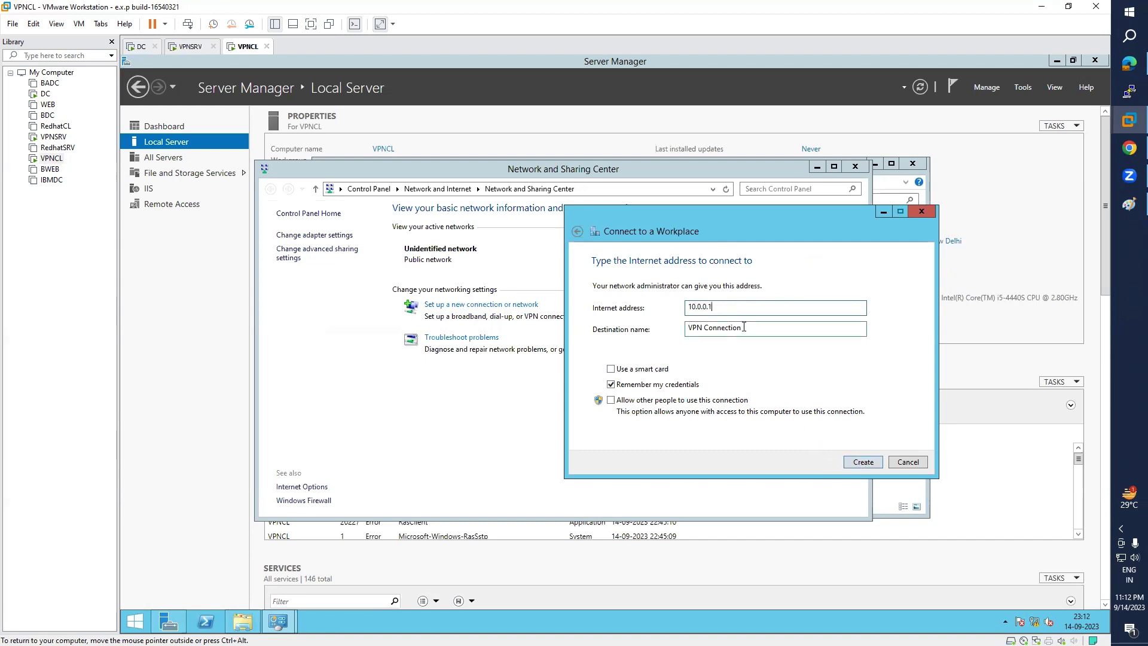
pyautogui.moveTo(744, 327); pyautogui.dragTo(688, 327)
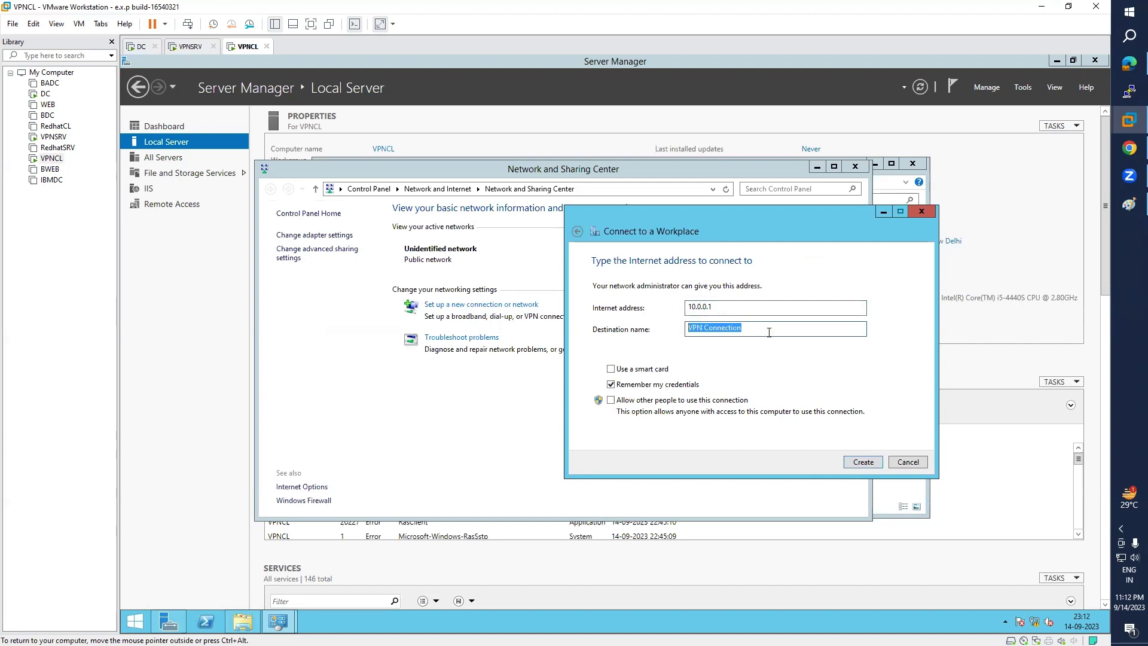
pyautogui.click(870, 464)
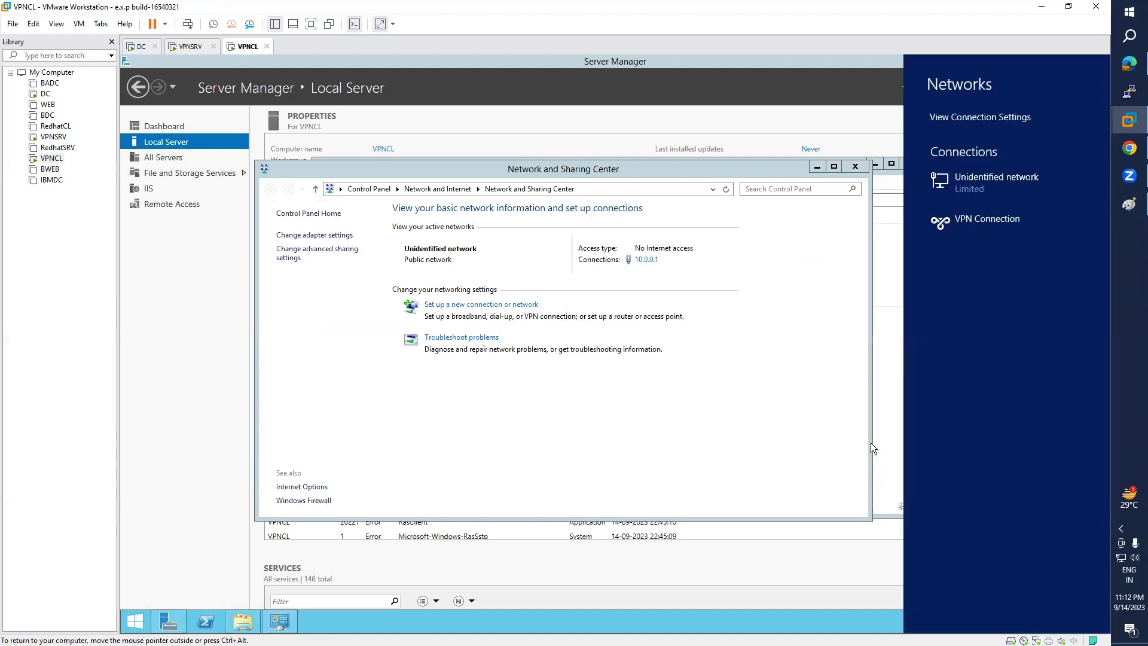
pyautogui.click(962, 222)
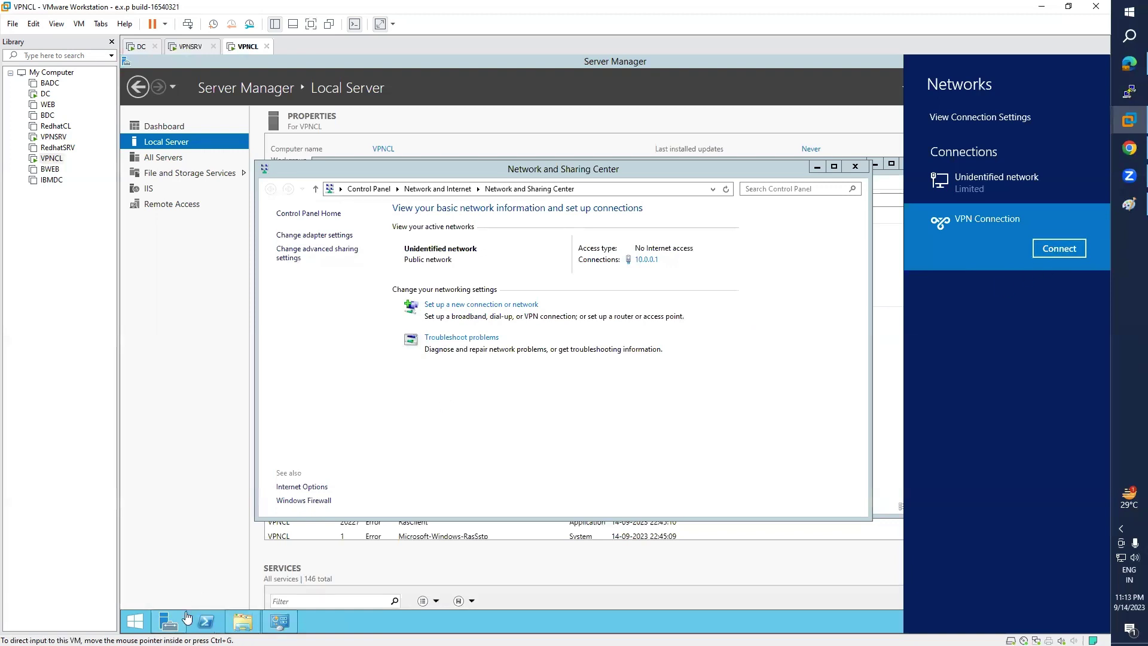
# - Close the networks panel and bring the Network and Sharing Center window back on the desktop
pyautogui.click(132, 628)
pyautogui.click(133, 628)
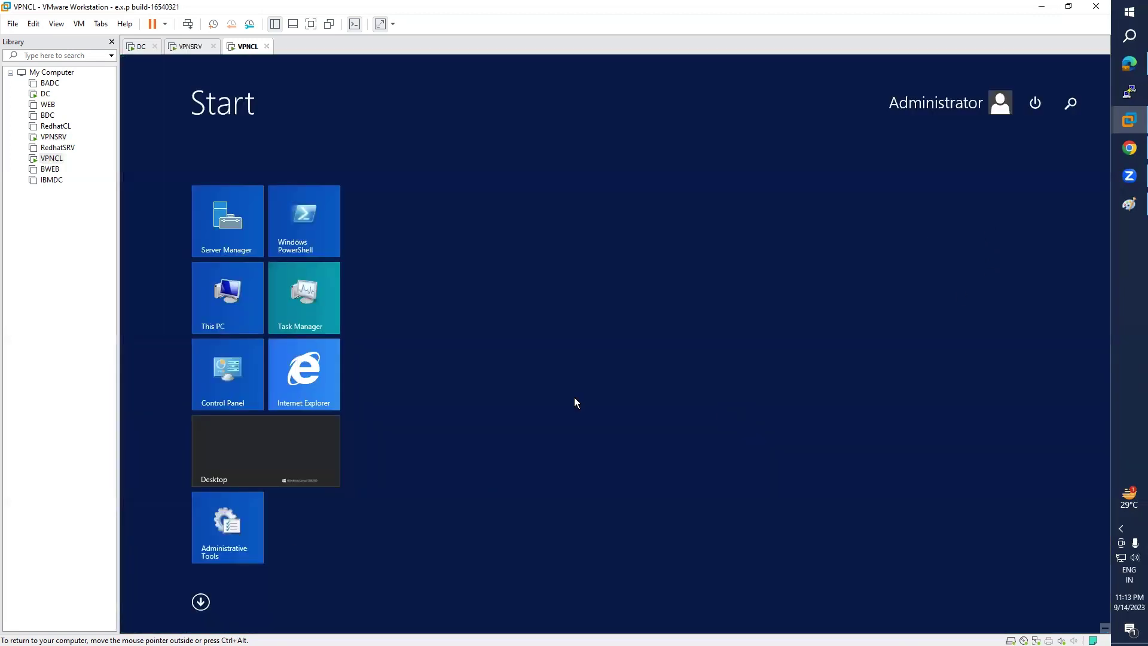
pyautogui.click(285, 457)
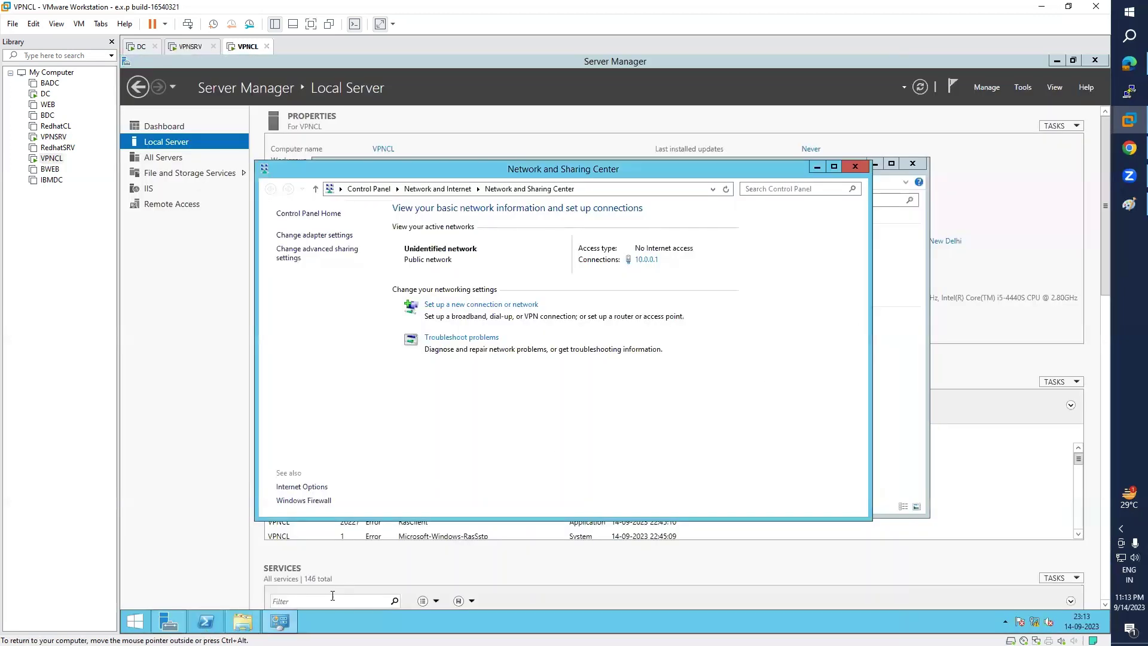
pyautogui.click(205, 625)
pyautogui.click(281, 624)
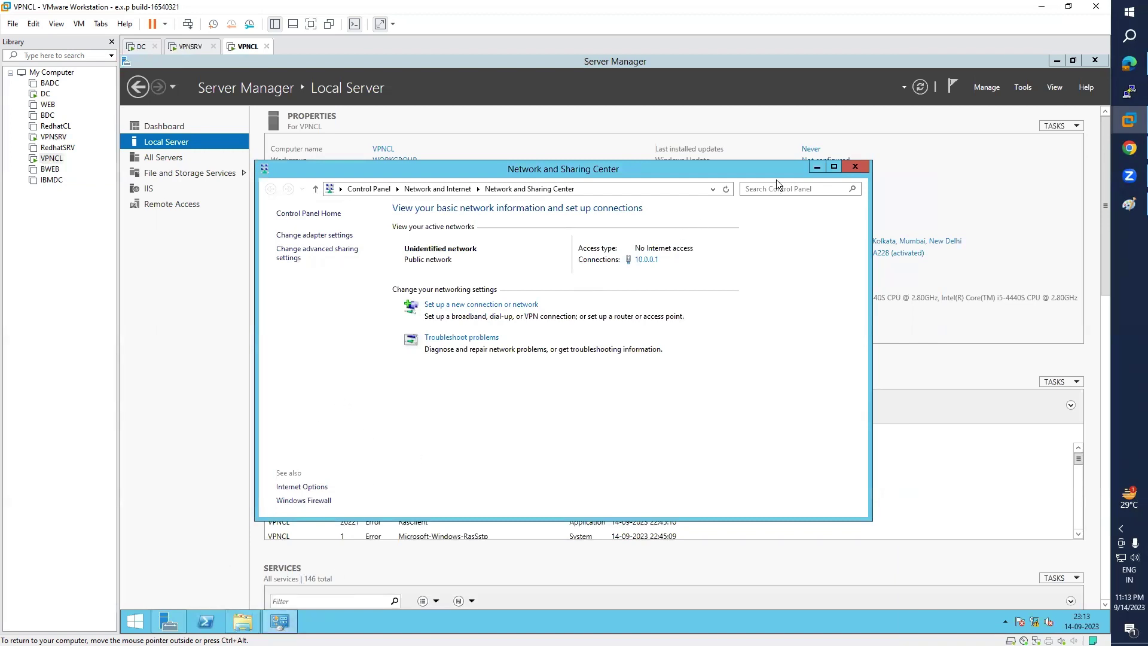
# - Open Run from the Start screen and execute ncpa.cpl
pyautogui.click(134, 622)
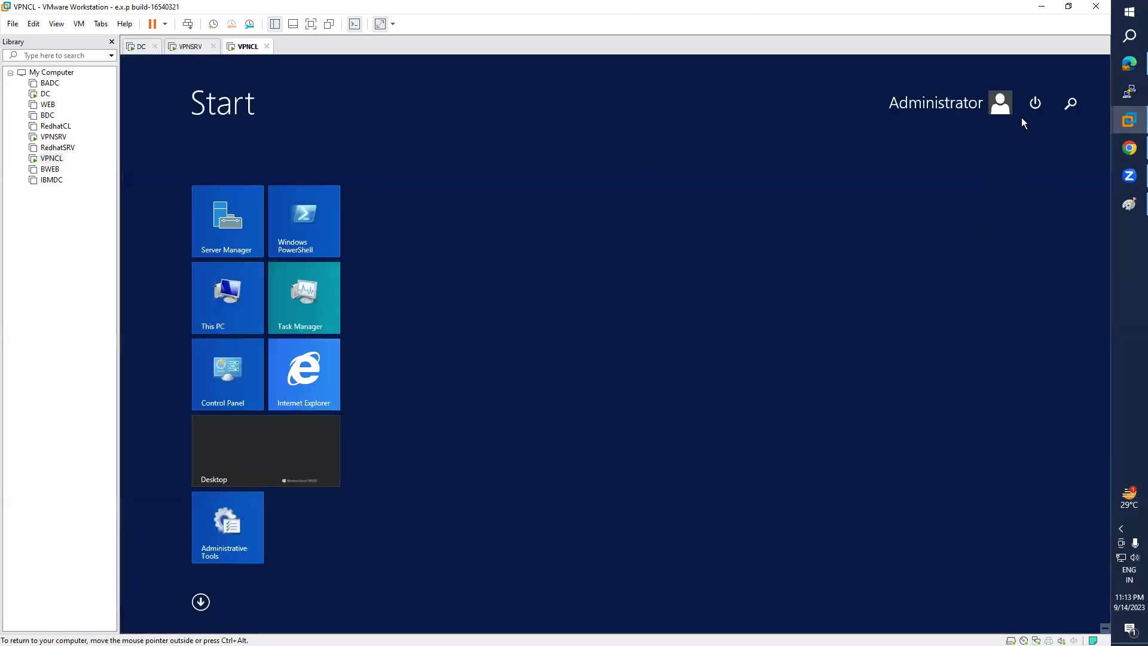
pyautogui.click(1070, 103)
pyautogui.write('ru')
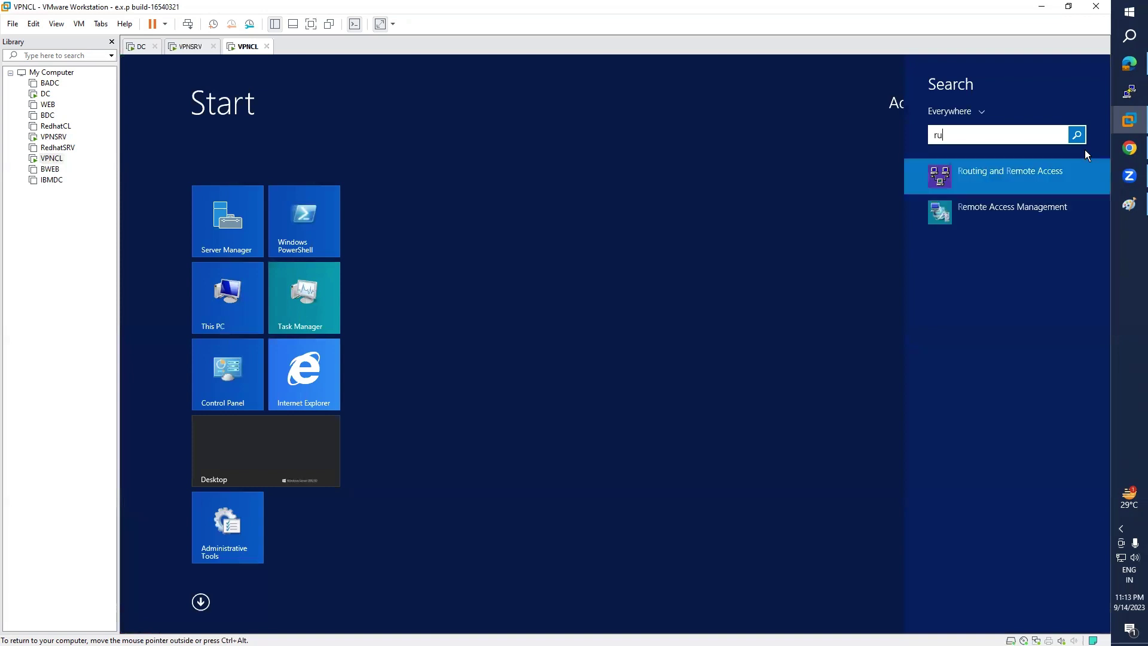
pyautogui.write('n')
pyautogui.press('Return')
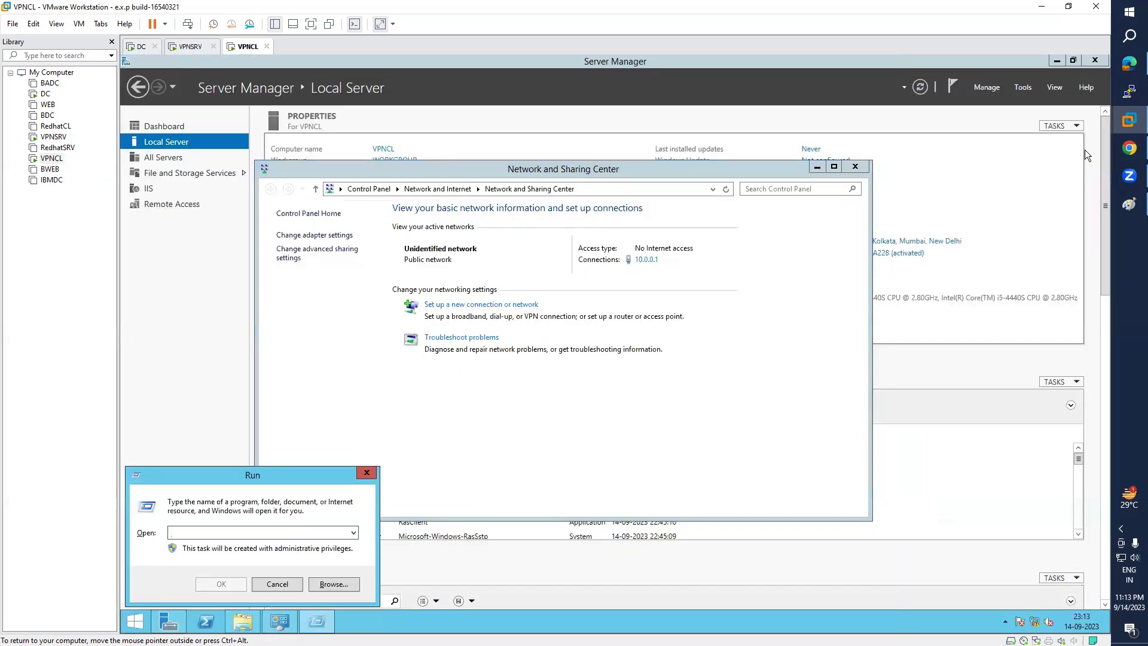
pyautogui.write('ncpa.cpl')
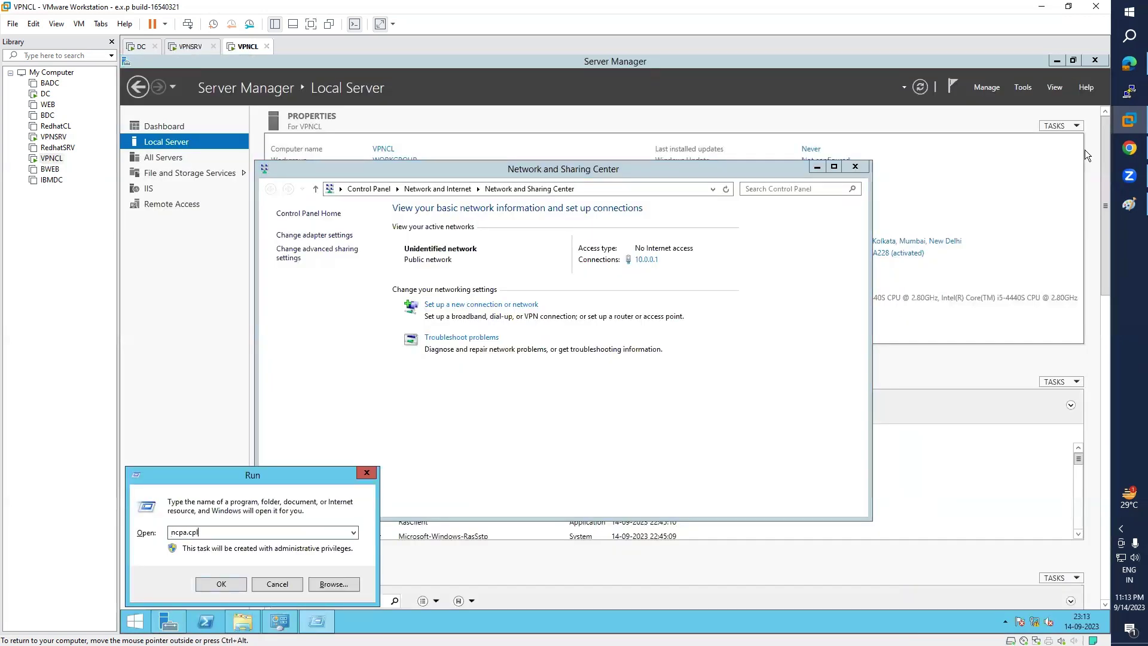
pyautogui.press('Return')
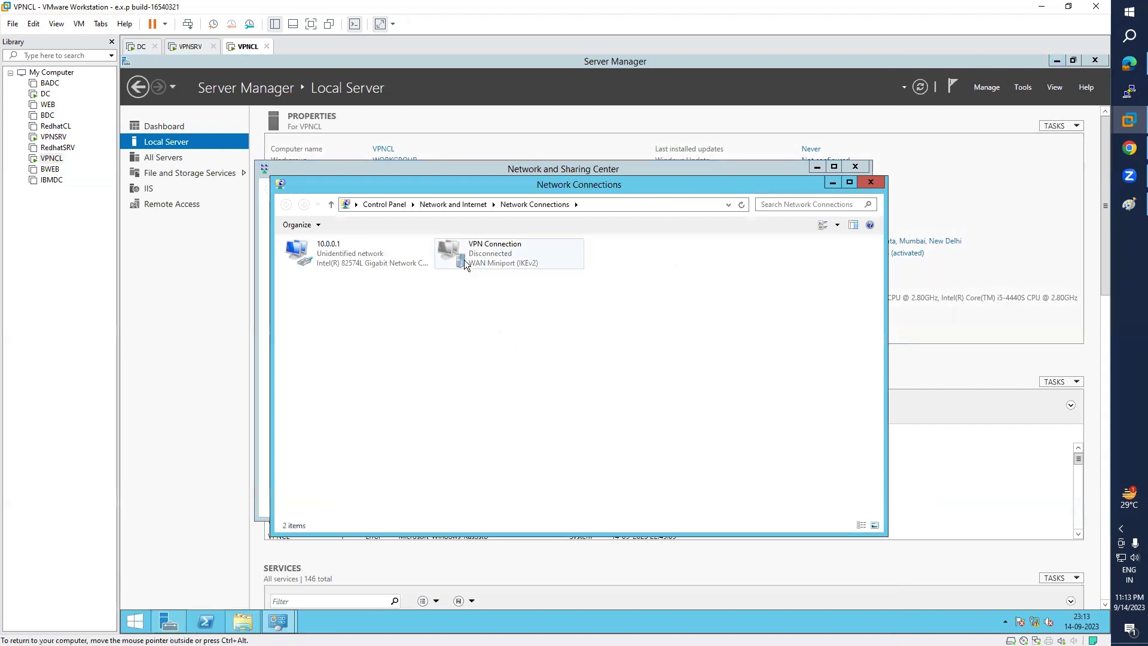
# - Open the VPN Connection's Internet Protocol Version 4 properties from its Networking tab
pyautogui.click(510, 260)
pyautogui.rightClick(511, 261)
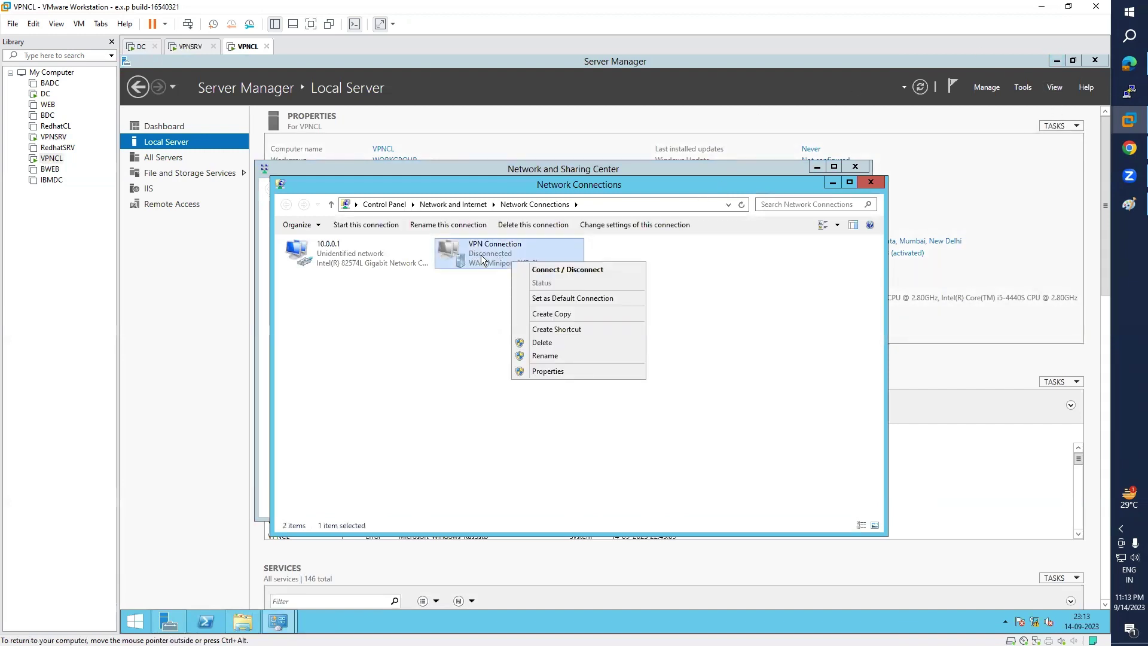
pyautogui.click(547, 372)
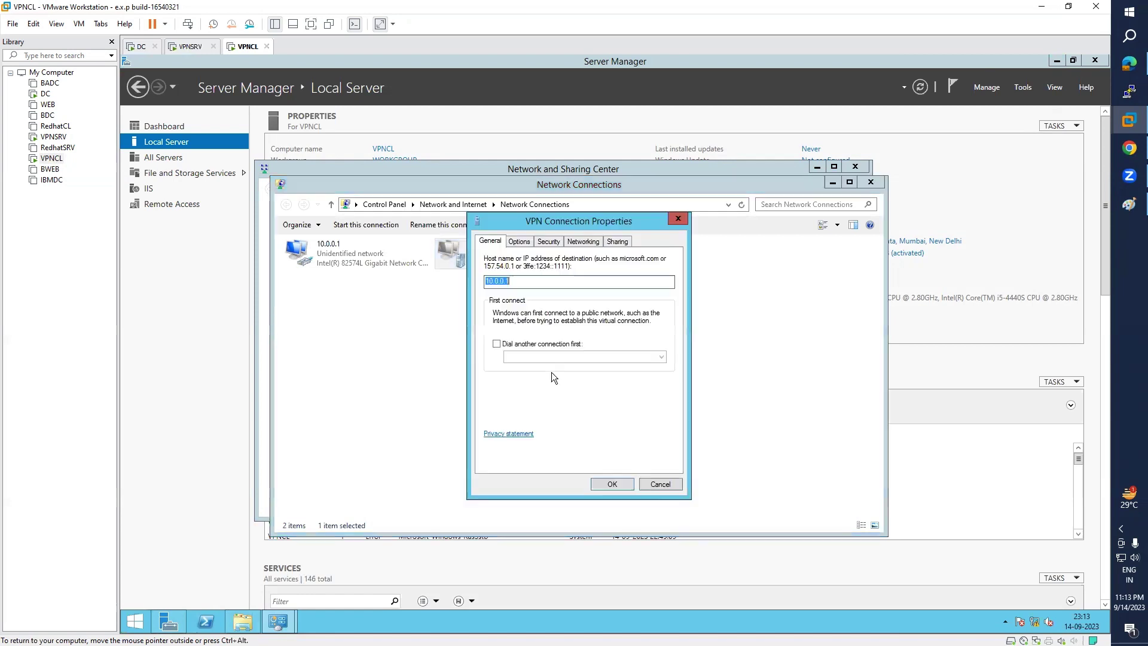
pyautogui.click(554, 244)
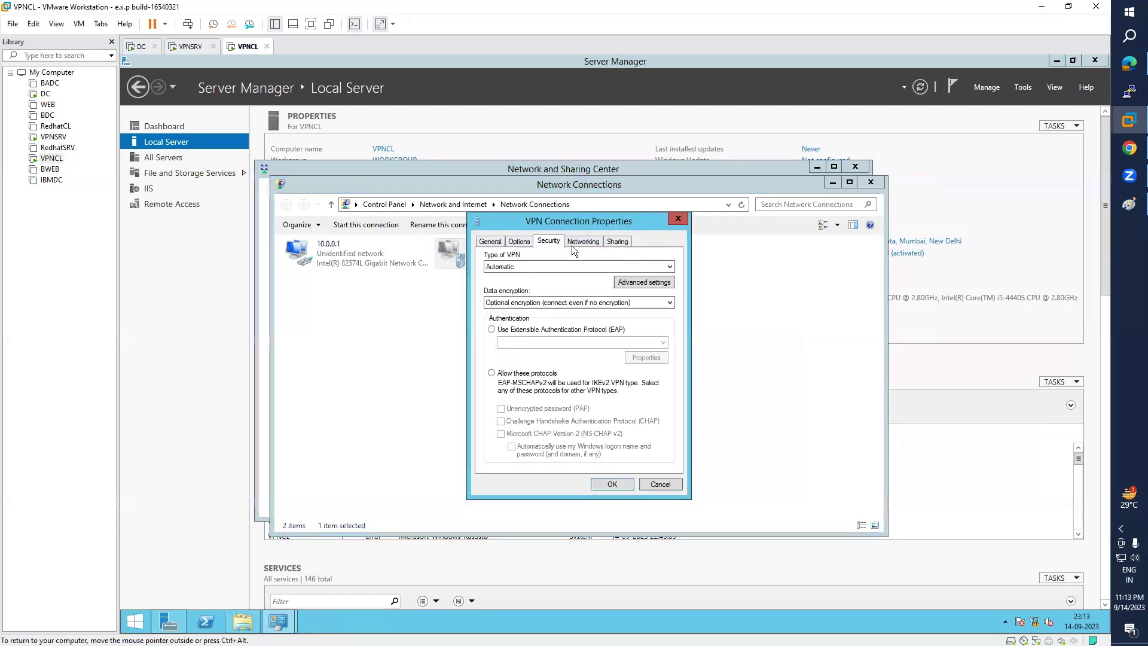
pyautogui.click(587, 242)
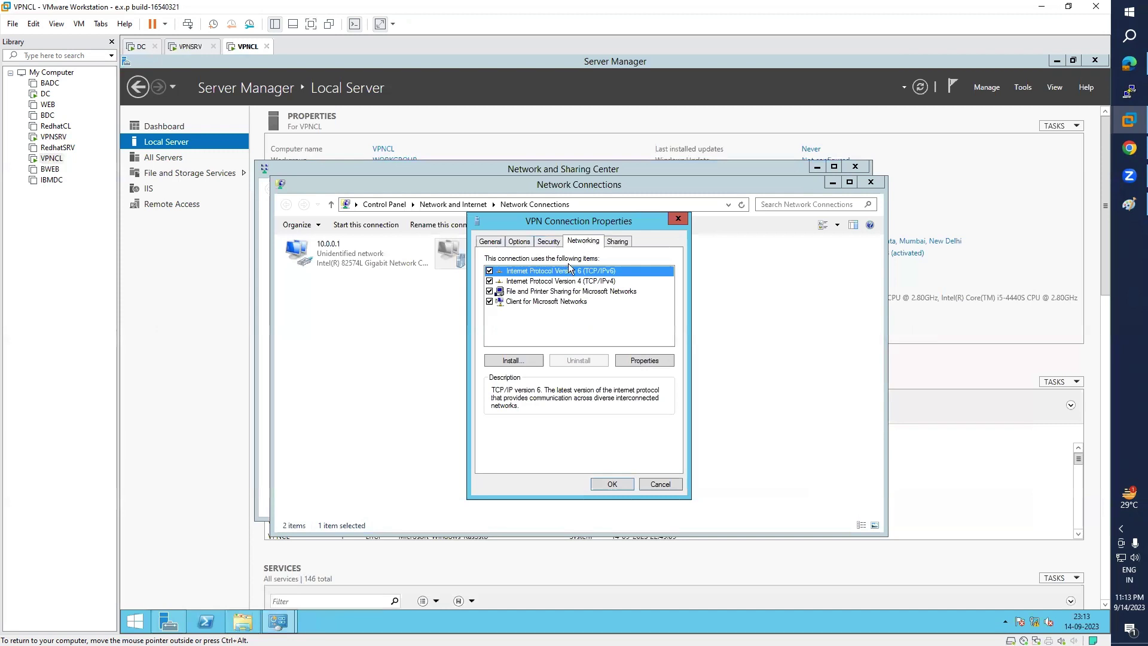
pyautogui.click(545, 281)
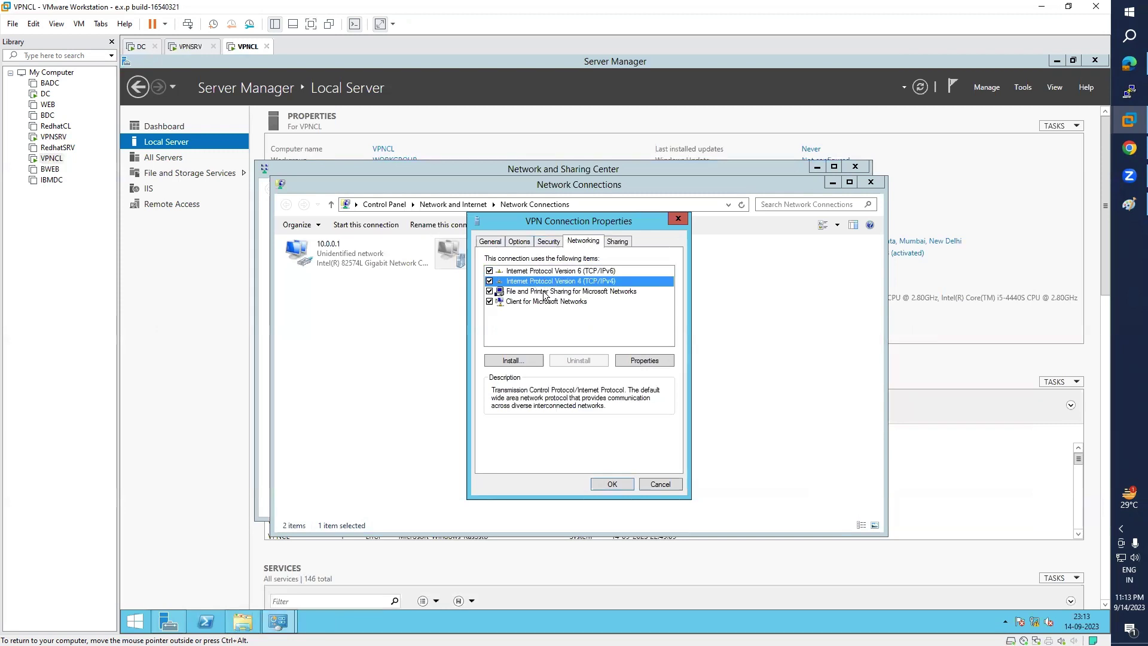
pyautogui.click(641, 362)
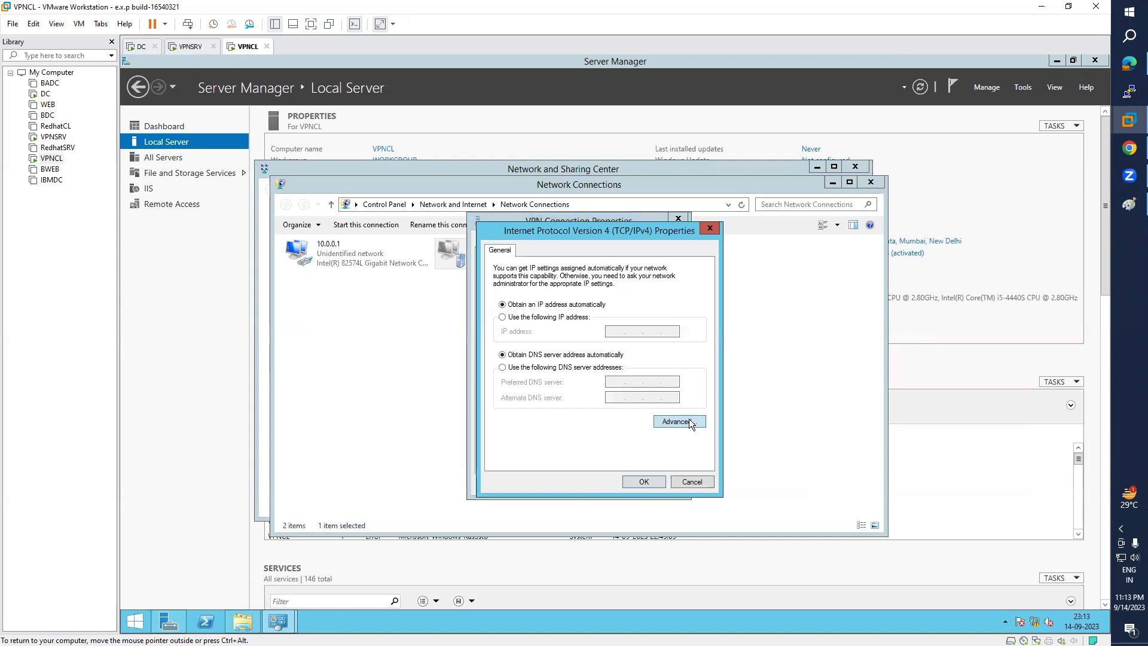
pyautogui.click(710, 228)
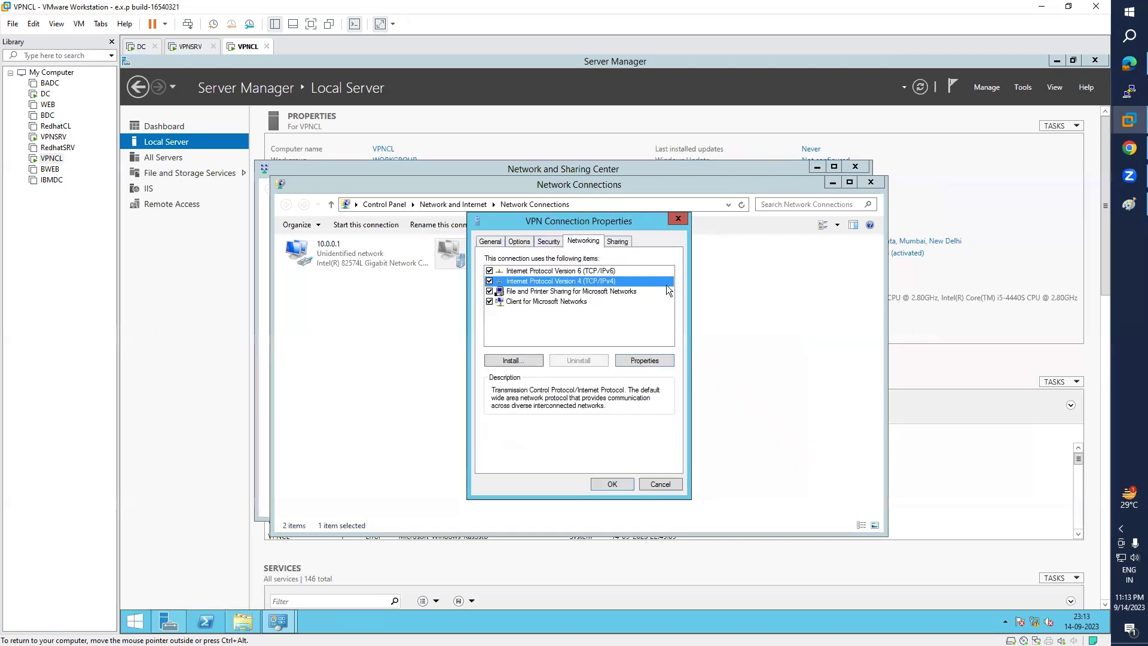
pyautogui.click(646, 361)
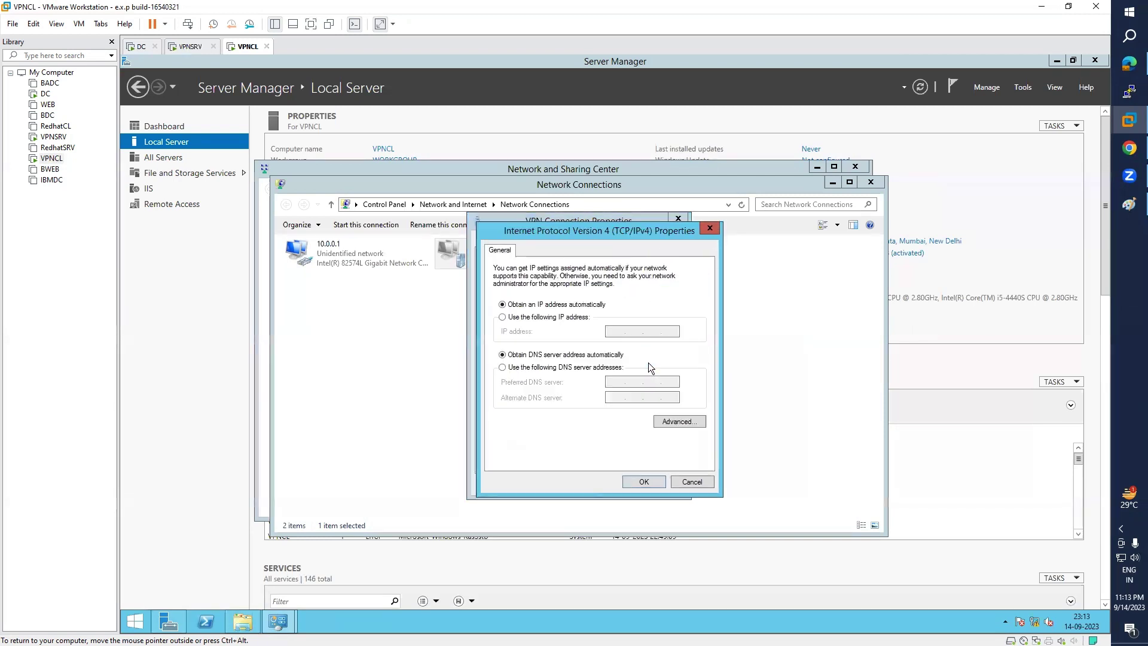
# - Untick 'Use default gateway on remote network', save all dialogs, and close the network windows
pyautogui.click(688, 421)
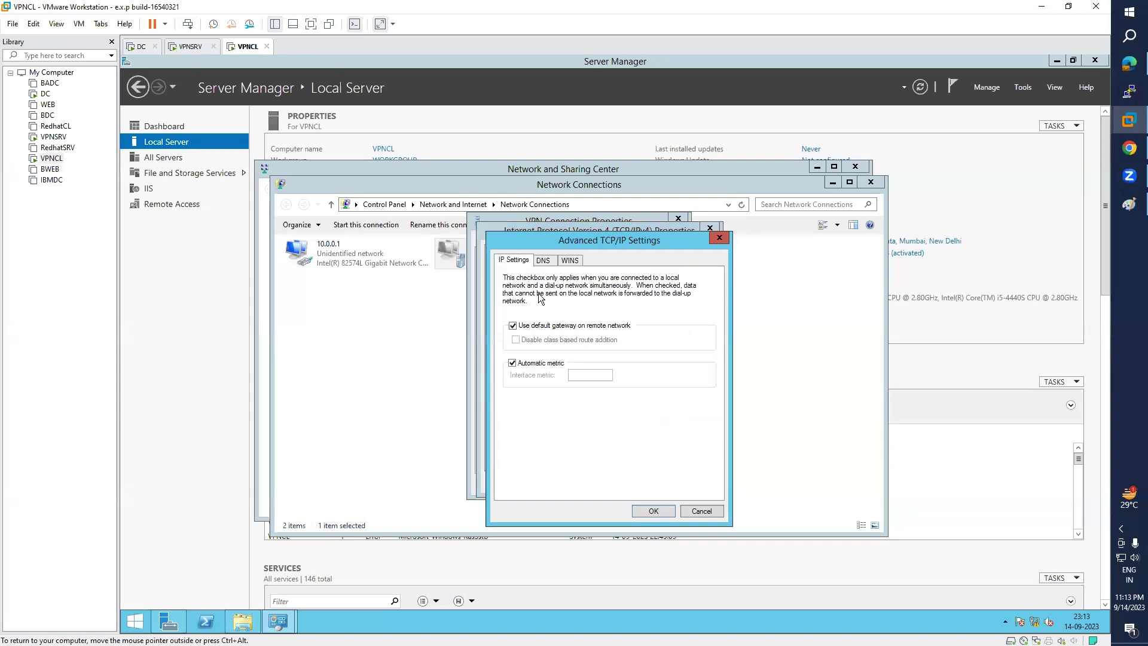
pyautogui.click(513, 326)
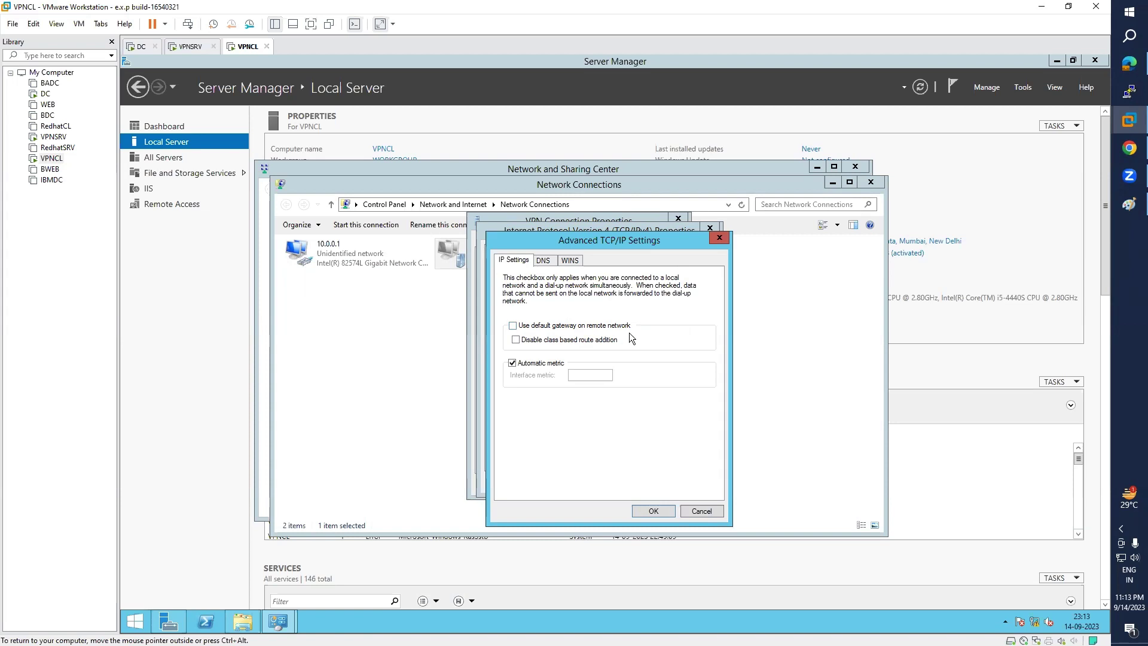
pyautogui.click(653, 511)
pyautogui.click(644, 480)
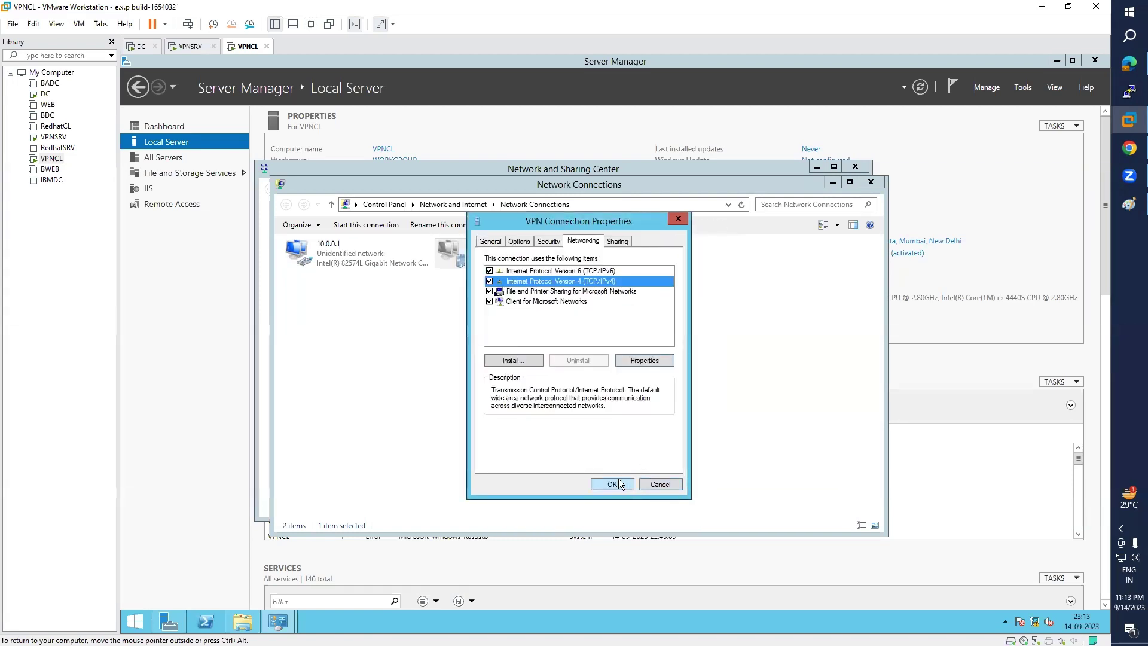
pyautogui.click(619, 479)
pyautogui.click(871, 182)
pyautogui.click(855, 167)
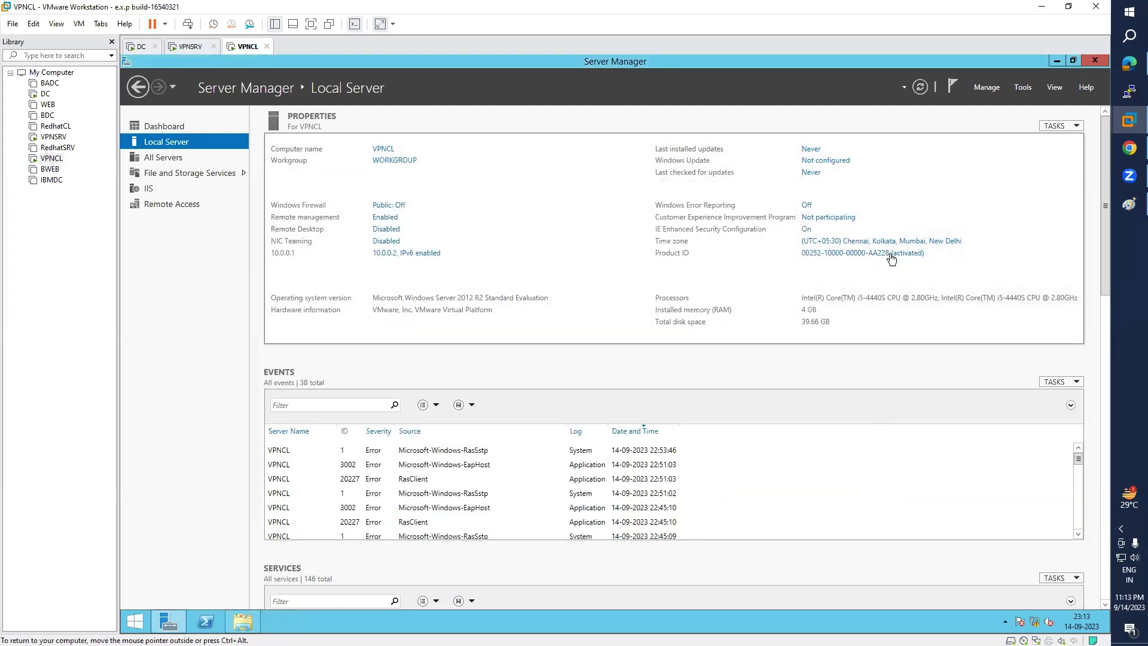
pyautogui.click(136, 623)
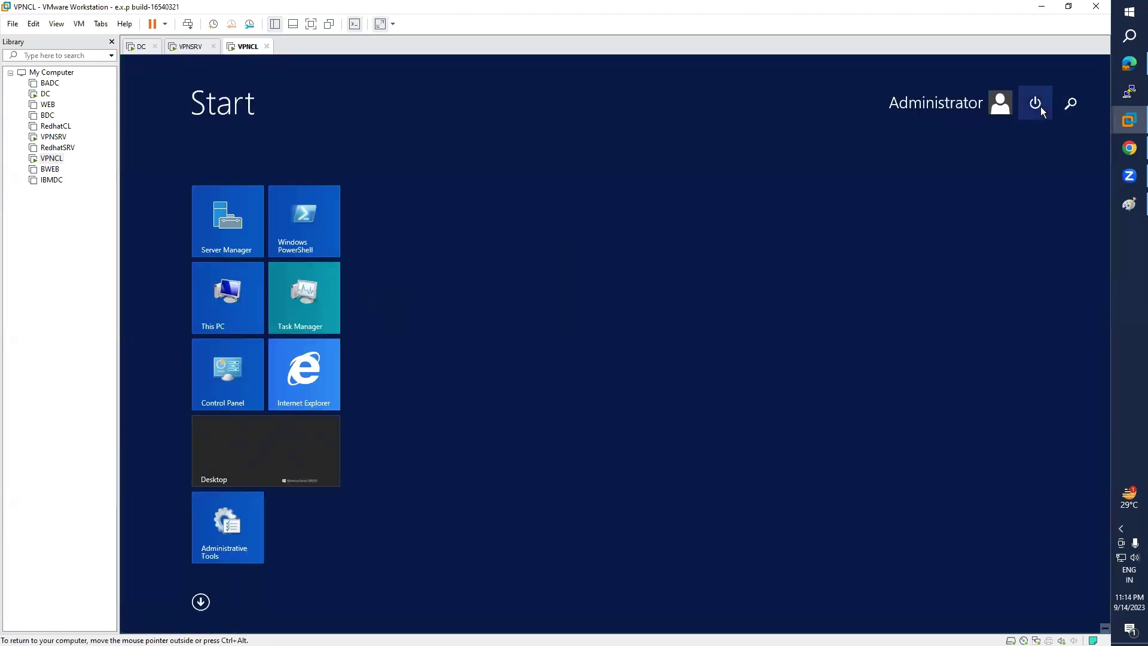
# - Run ncpa.cpl and start connecting the VPN Connection to 10.0.0.1
pyautogui.click(1070, 108)
pyautogui.write('n')
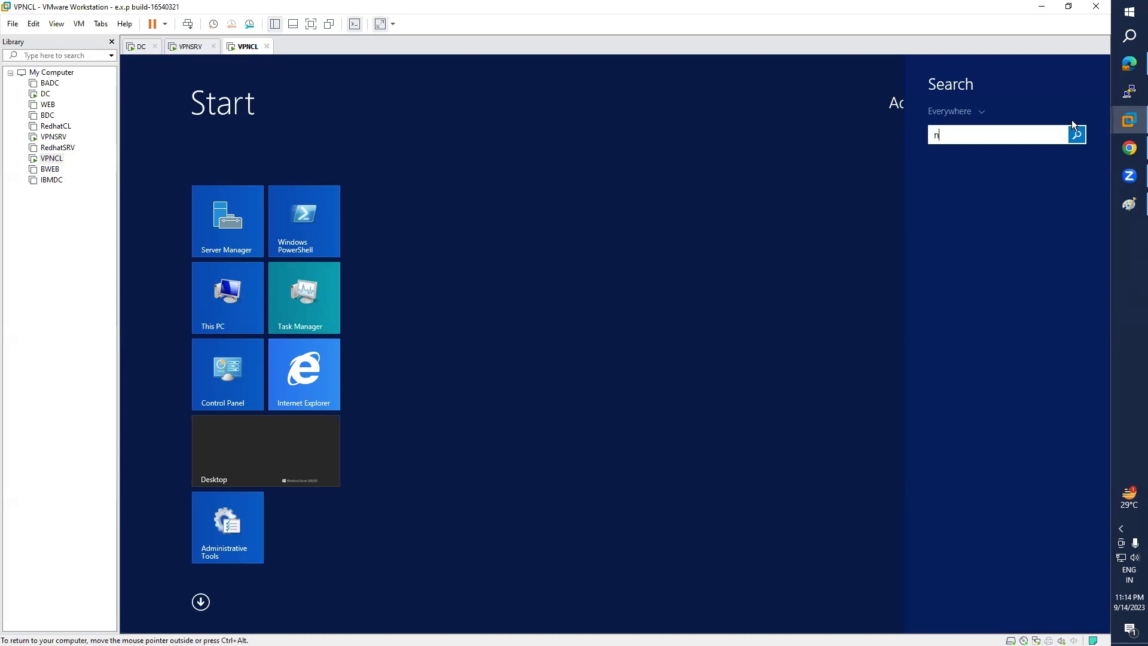
pyautogui.write('cpa.cpl')
pyautogui.press('Return')
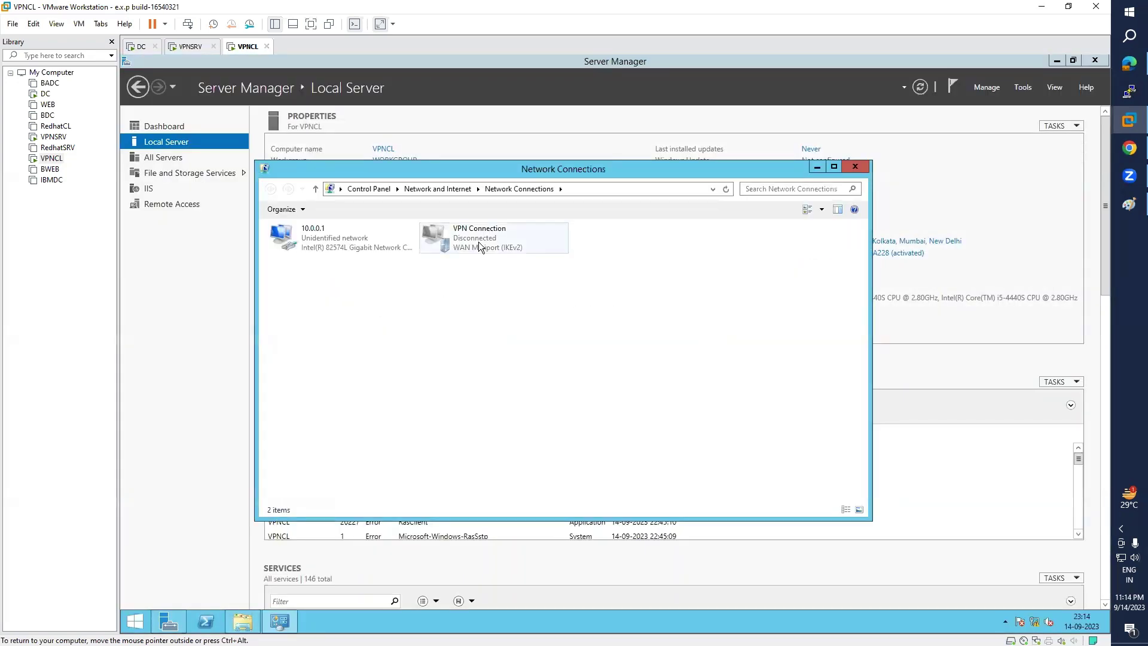
pyautogui.rightClick(478, 241)
pyautogui.click(499, 248)
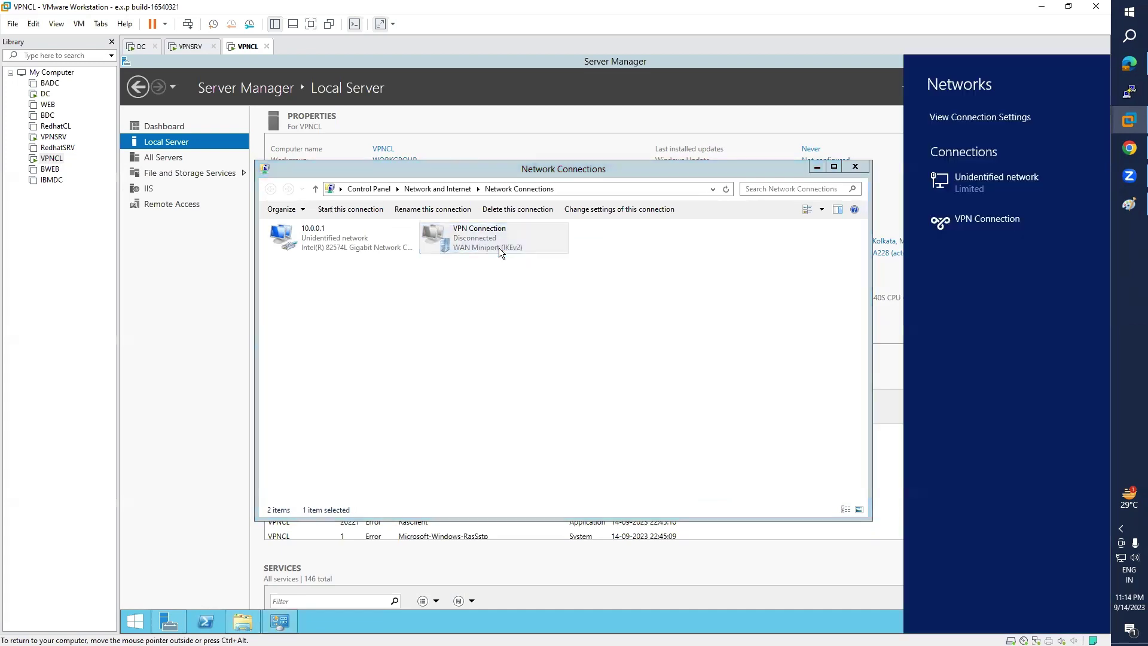
pyautogui.click(951, 227)
pyautogui.click(1059, 248)
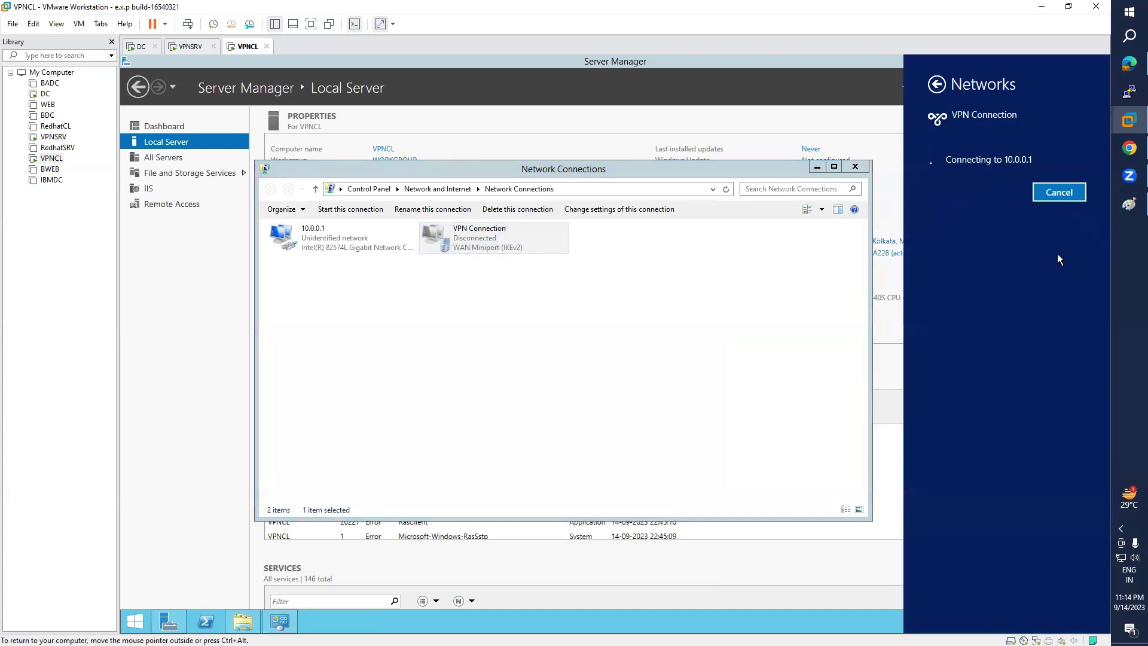
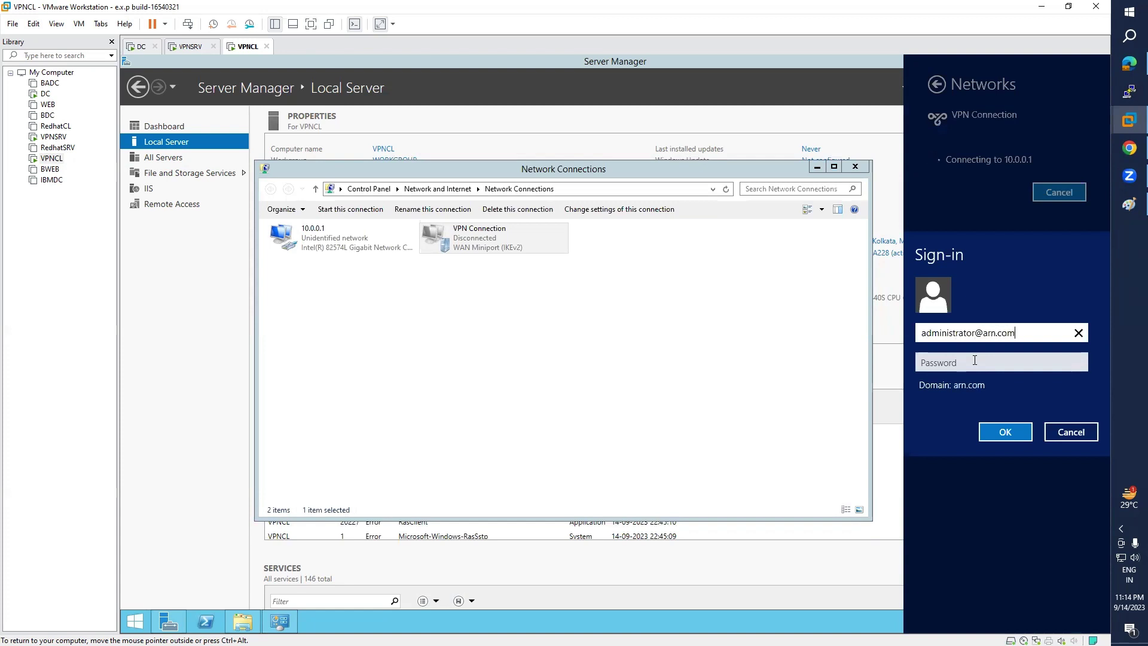
# - Sign in with the arn.com domain administrator's user name and password, then switch to DC
pyautogui.press('Tab')
pyautogui.write('••••••••')
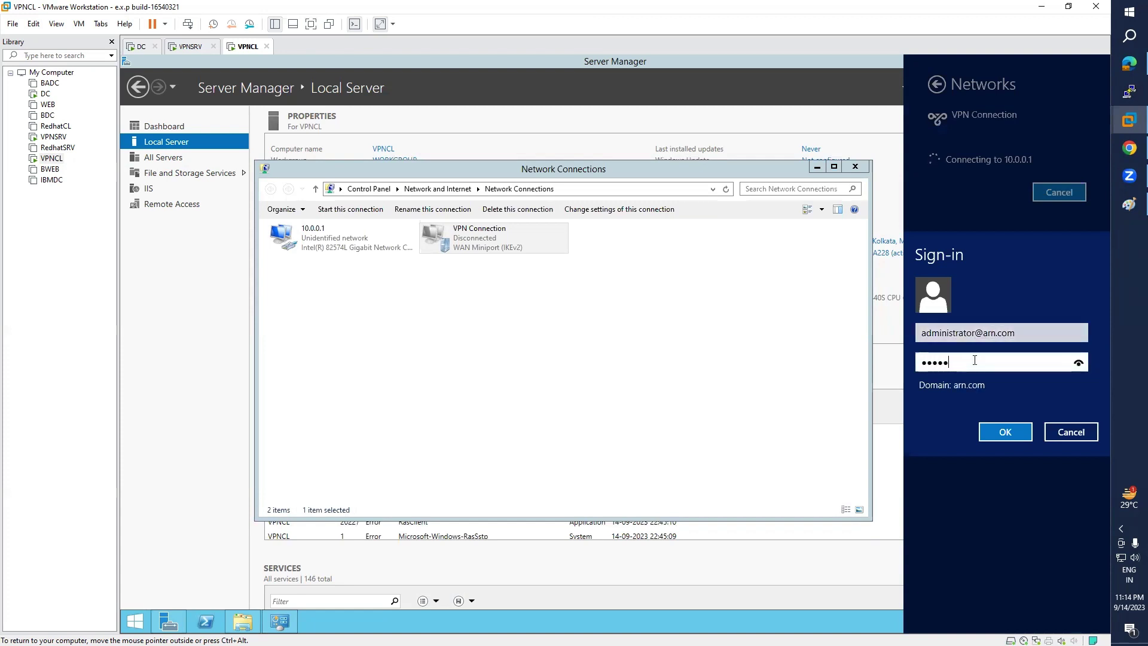
pyautogui.press('Return')
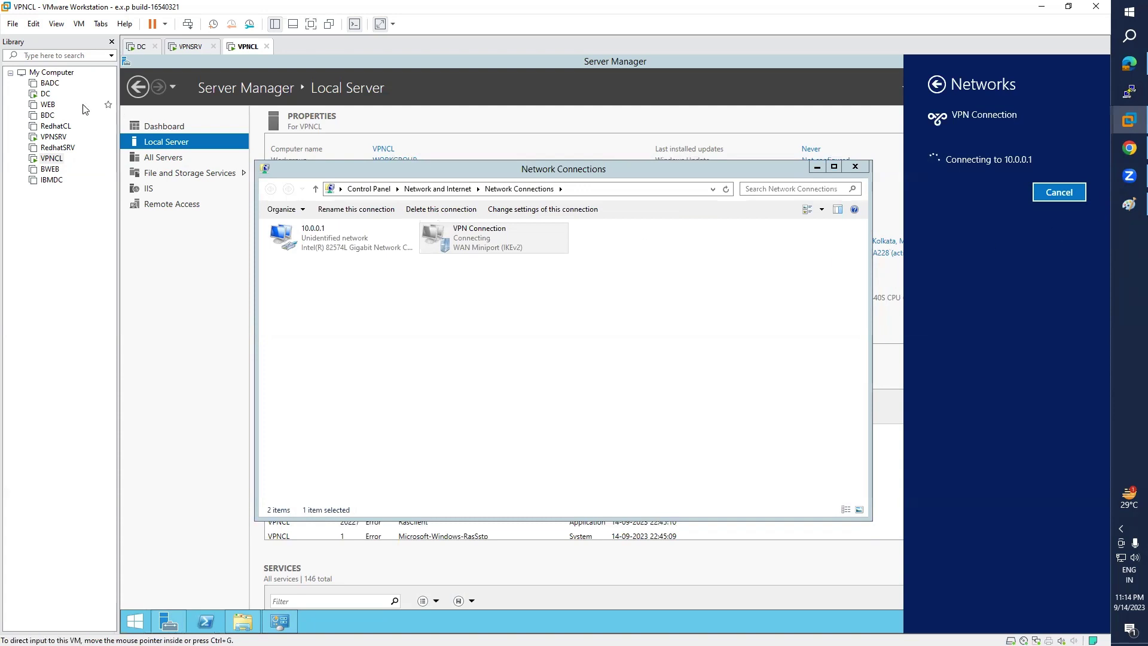
pyautogui.click(45, 94)
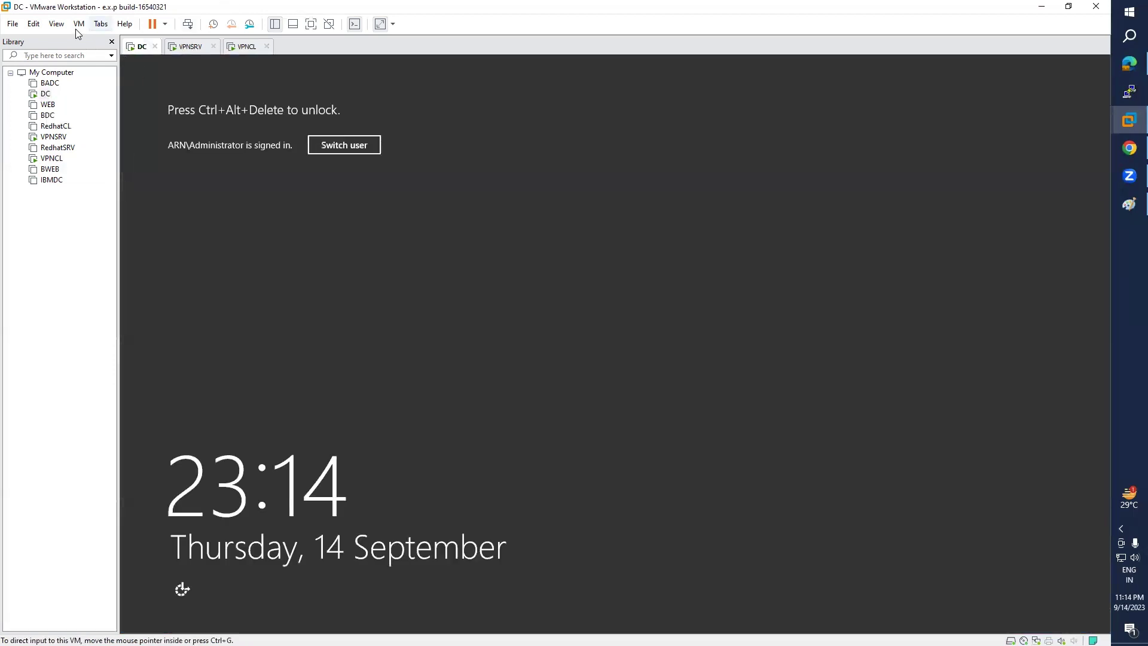
# - Unlock the DC machine with the administrator password and bring up Active Directory Users and Computers
pyautogui.click(79, 24)
pyautogui.click(131, 84)
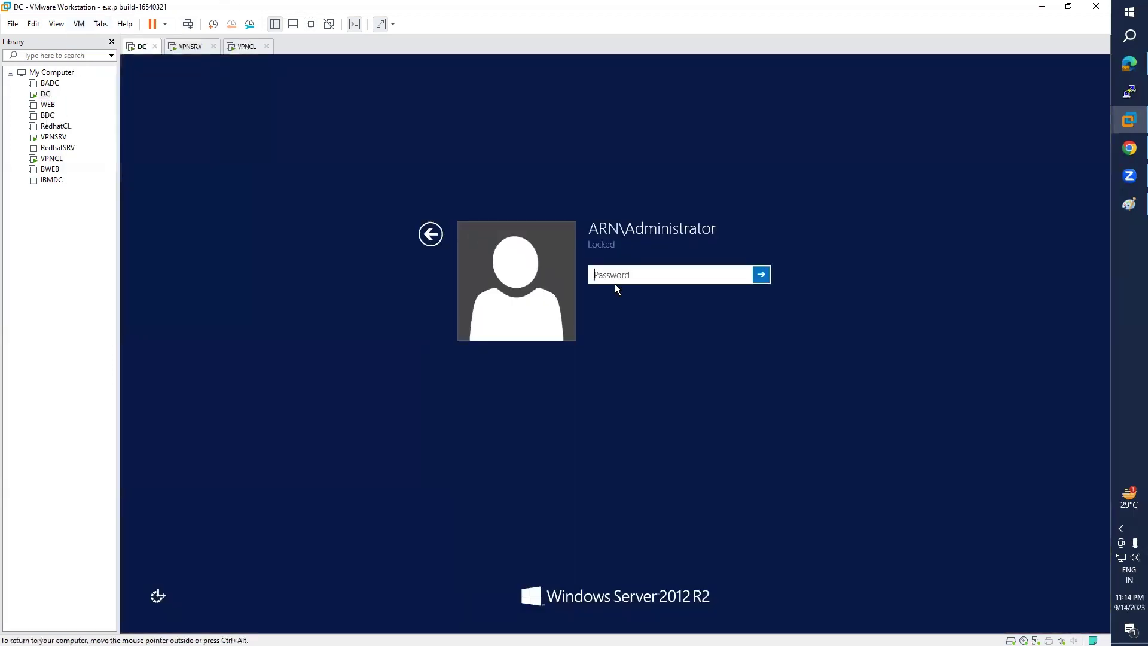
pyautogui.write('*********')
pyautogui.press('Return')
pyautogui.press('Return')
pyautogui.write('*********')
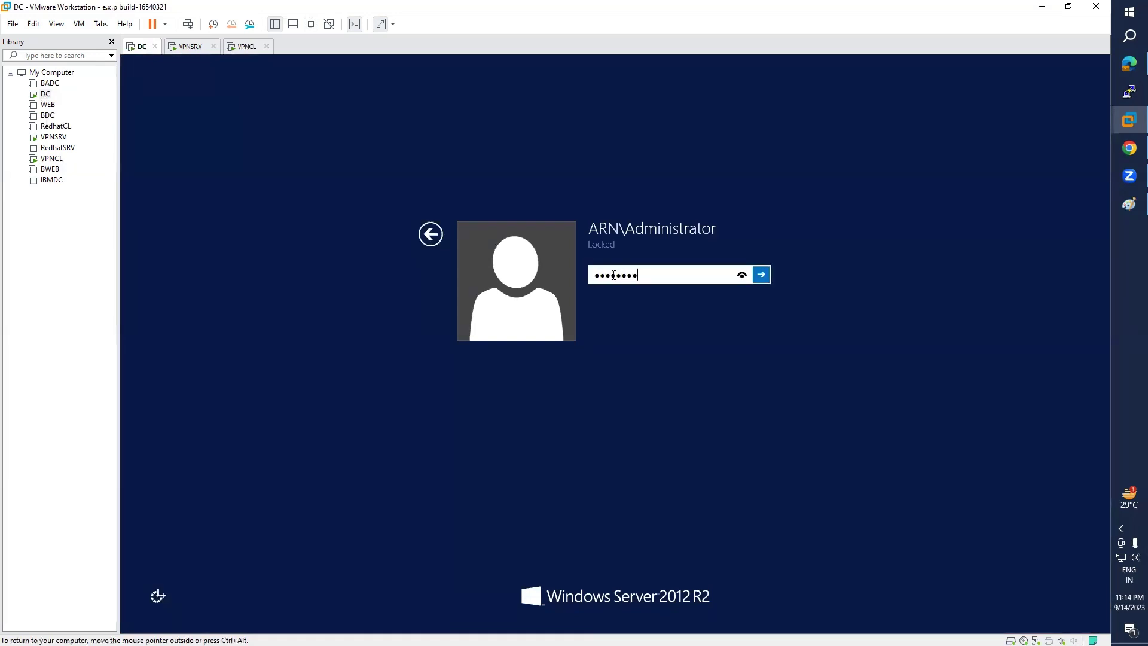
pyautogui.press('Return')
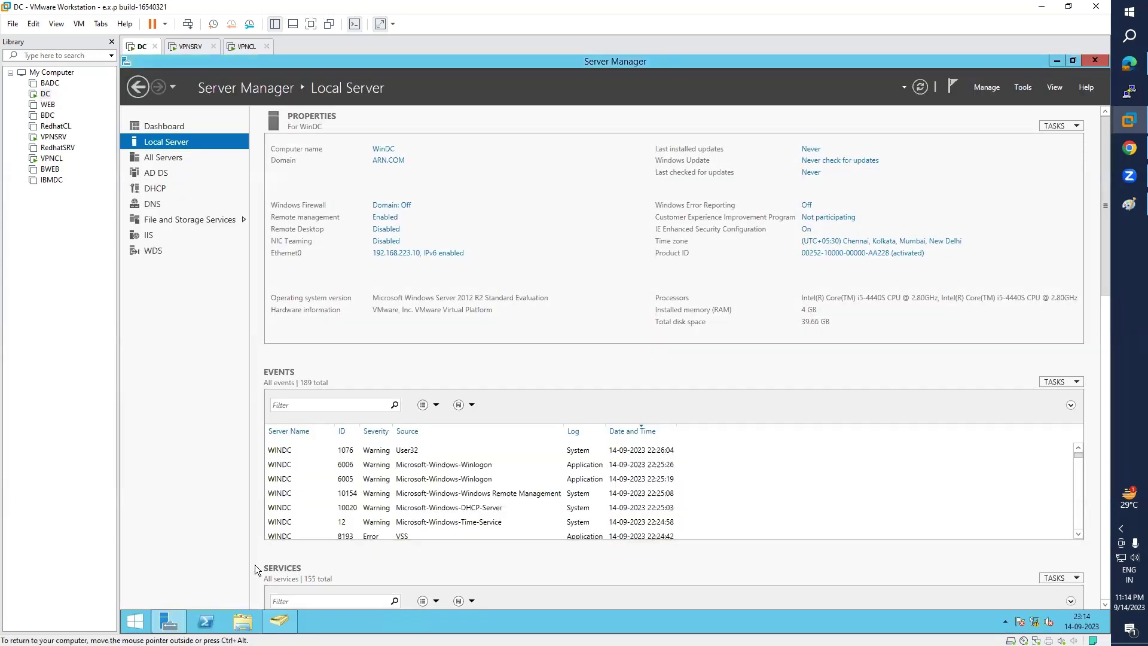
pyautogui.click(295, 619)
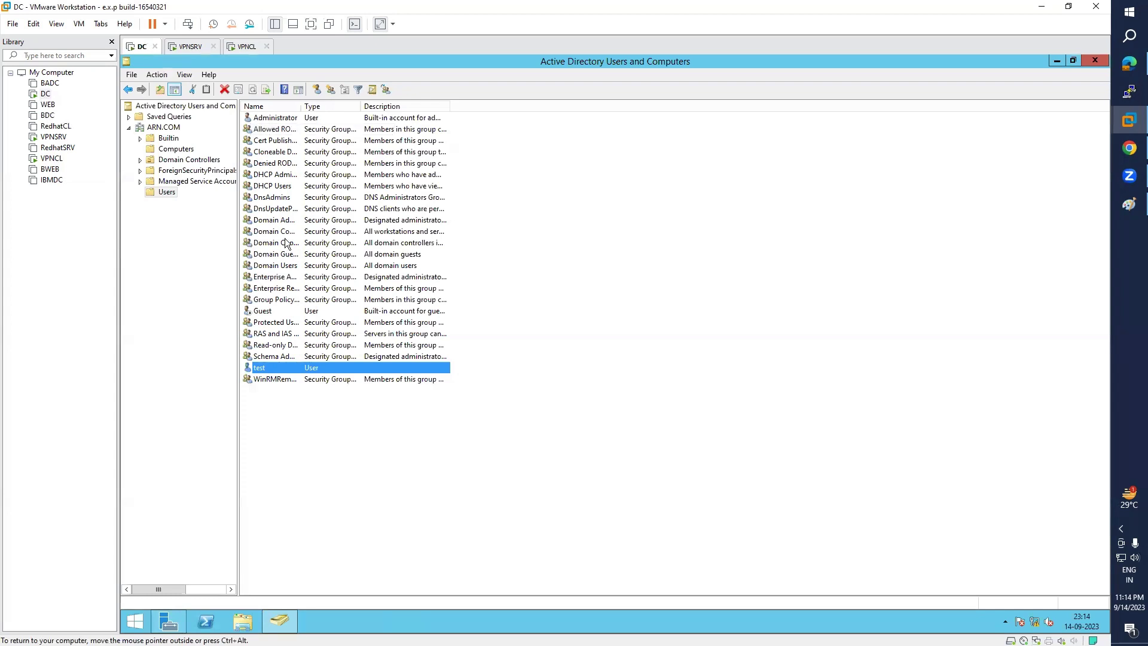
# - Create user test2 in Users with a password and no forced change at next logon
pyautogui.rightClick(163, 191)
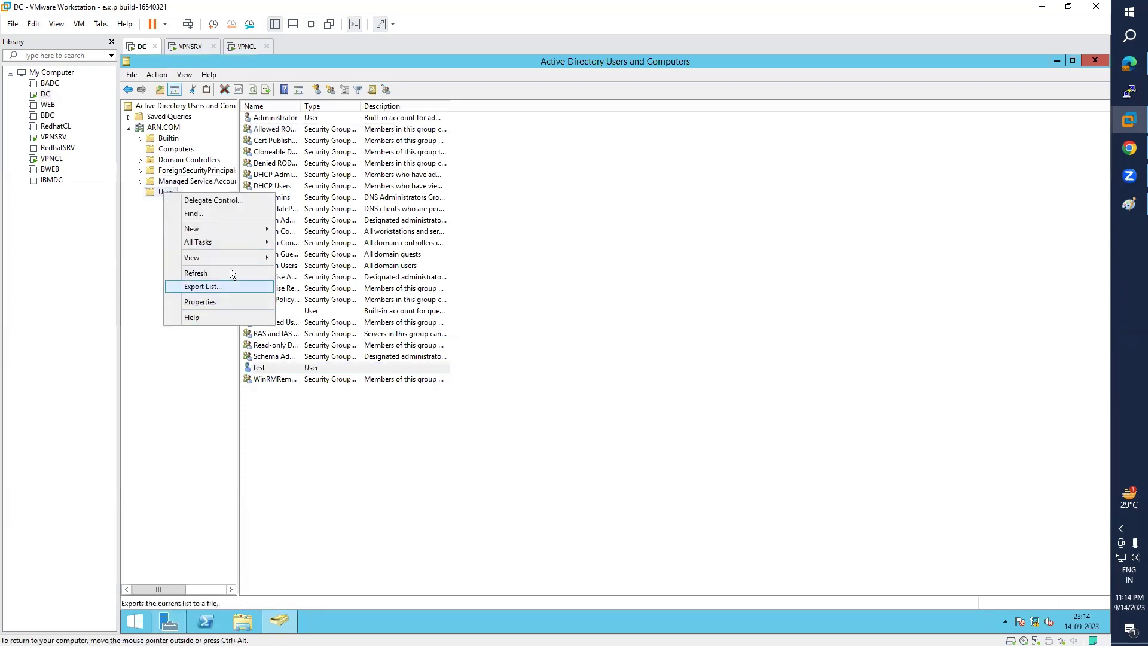
pyautogui.moveTo(217, 229)
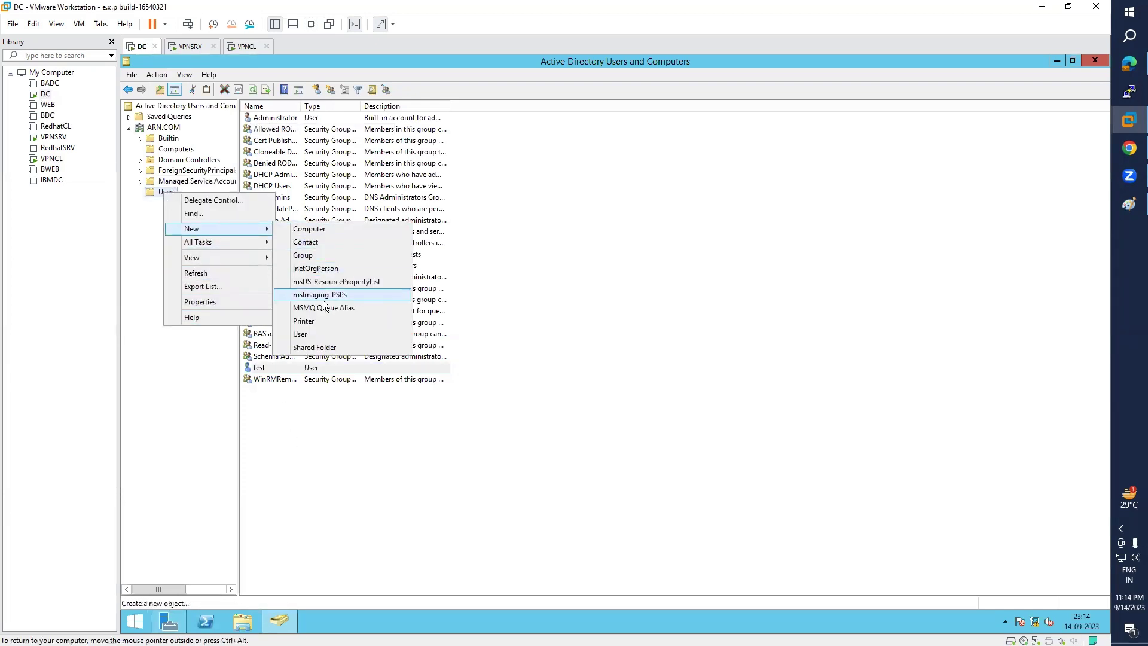
pyautogui.click(311, 333)
pyautogui.write('te')
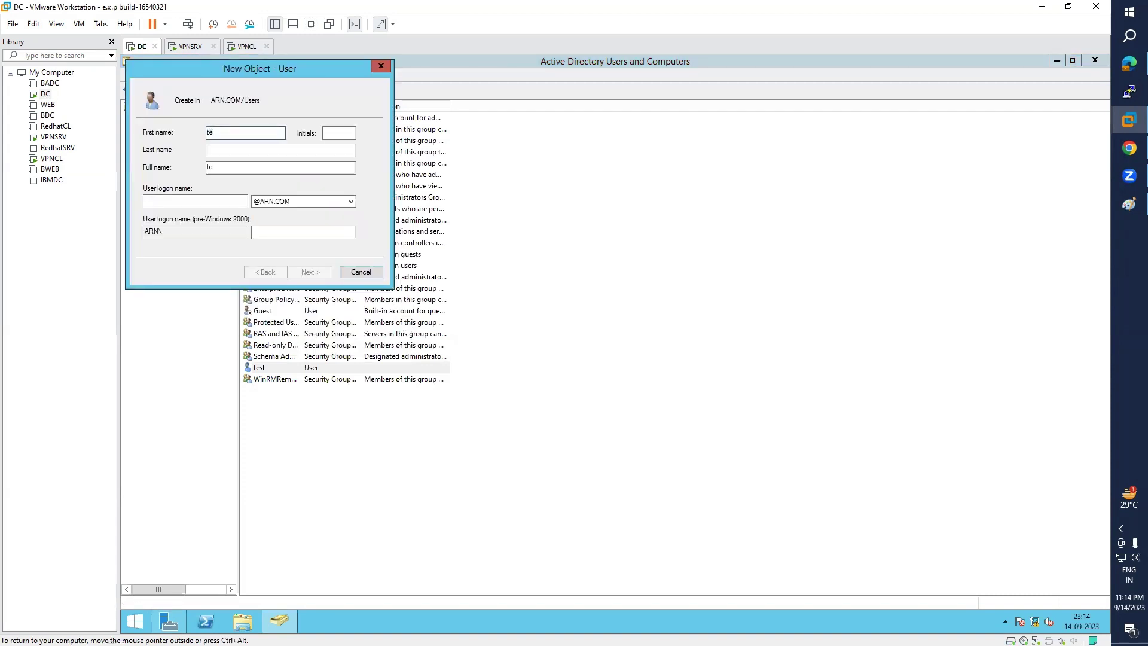
pyautogui.write('st2')
pyautogui.press('Tab')
pyautogui.press('Tab')
pyautogui.press('Tab')
pyautogui.write('t')
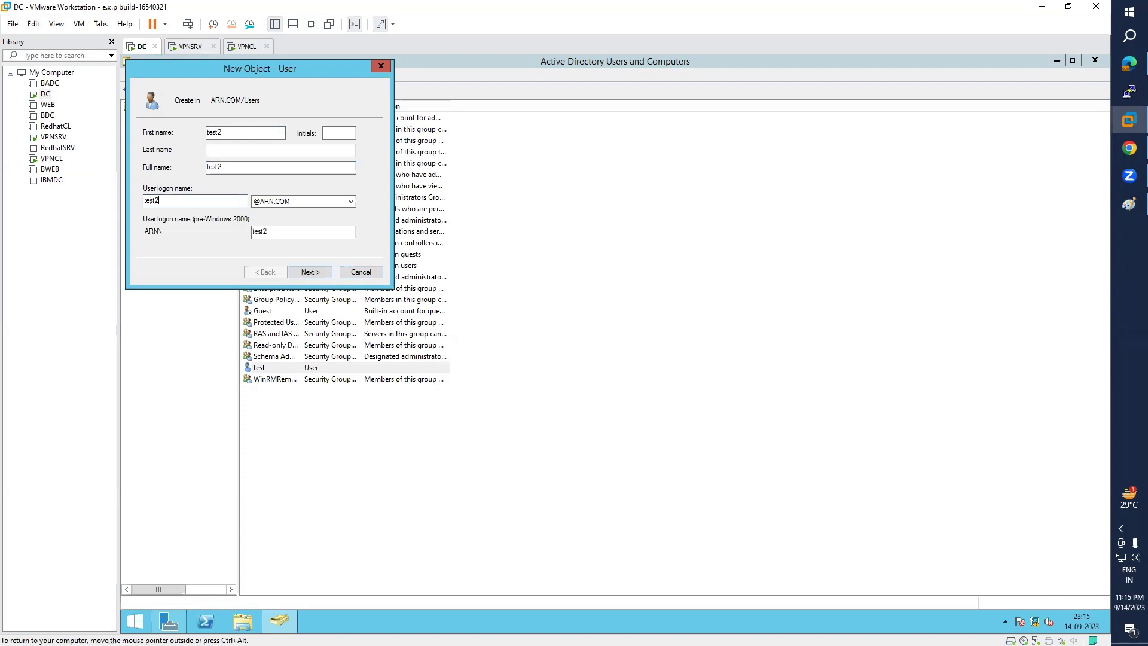
pyautogui.click(312, 270)
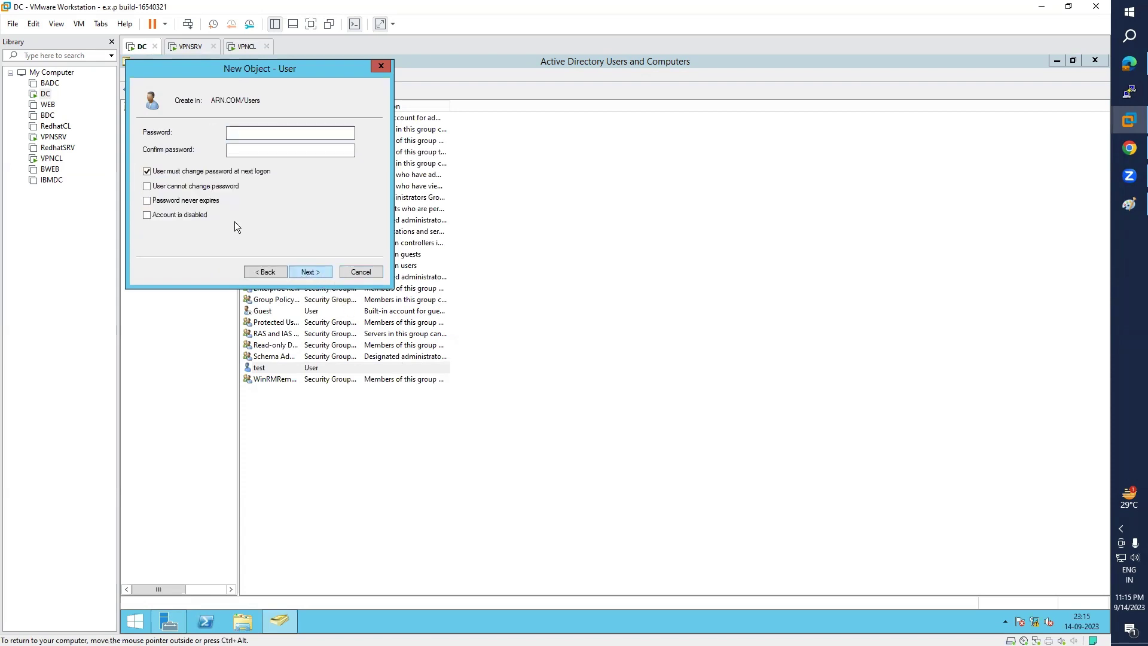
pyautogui.click(188, 172)
pyautogui.click(290, 150)
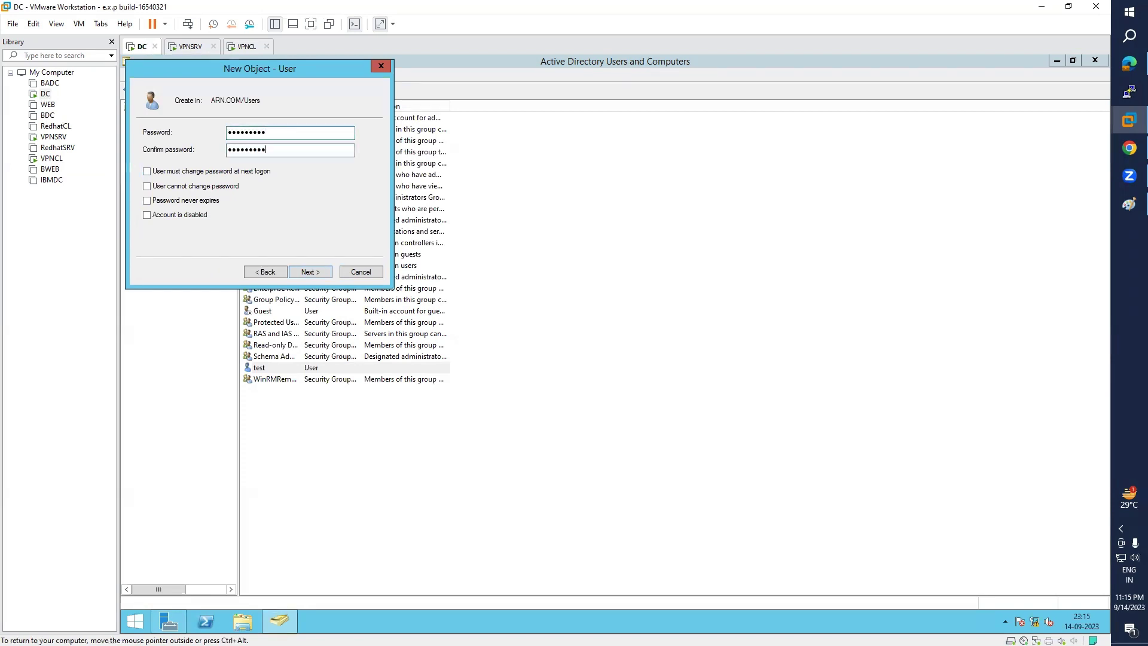
pyautogui.press('Return')
pyautogui.press('Return')
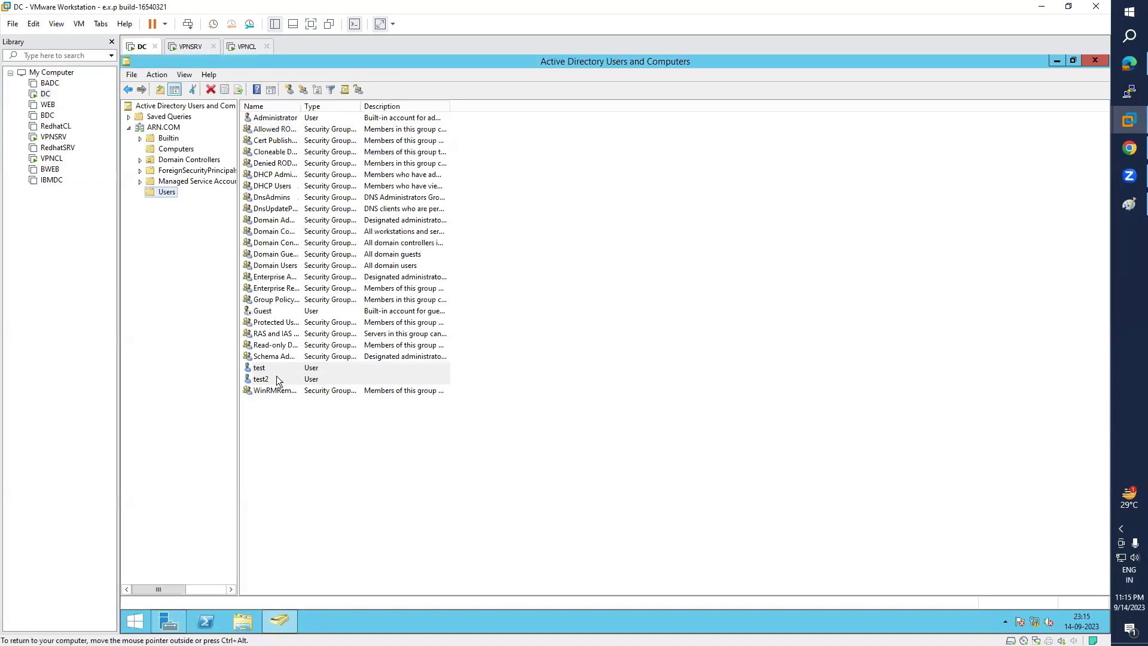
# - Set test2's dial-in network access permission to Allow, then switch to the VPNCL machine
pyautogui.doubleClick(277, 380)
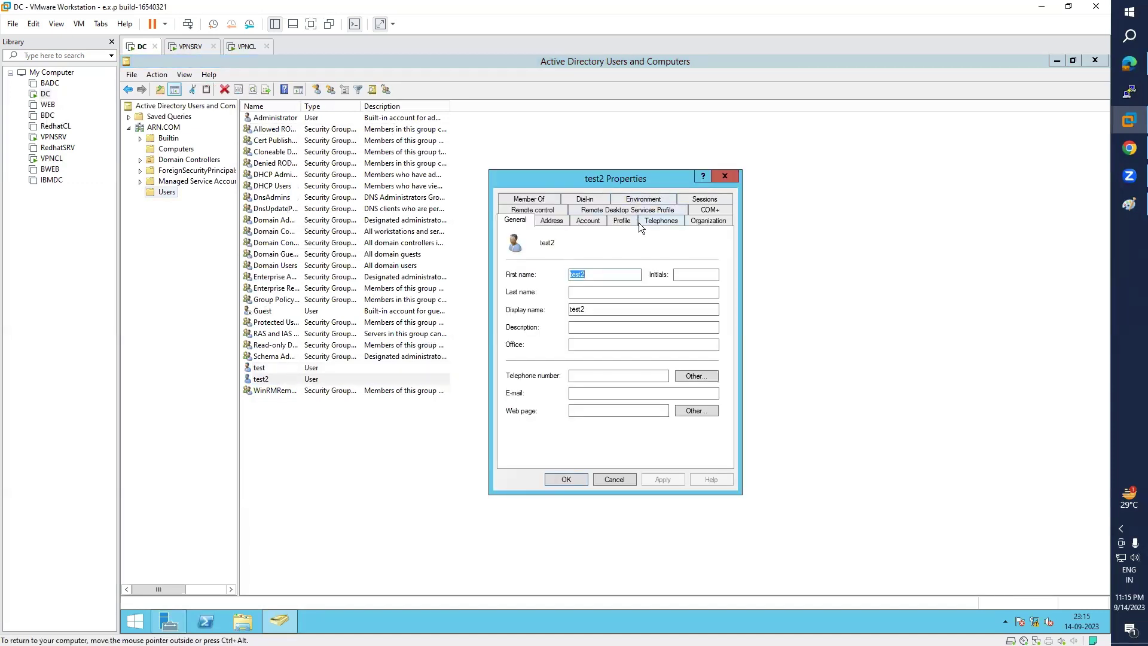
pyautogui.click(586, 200)
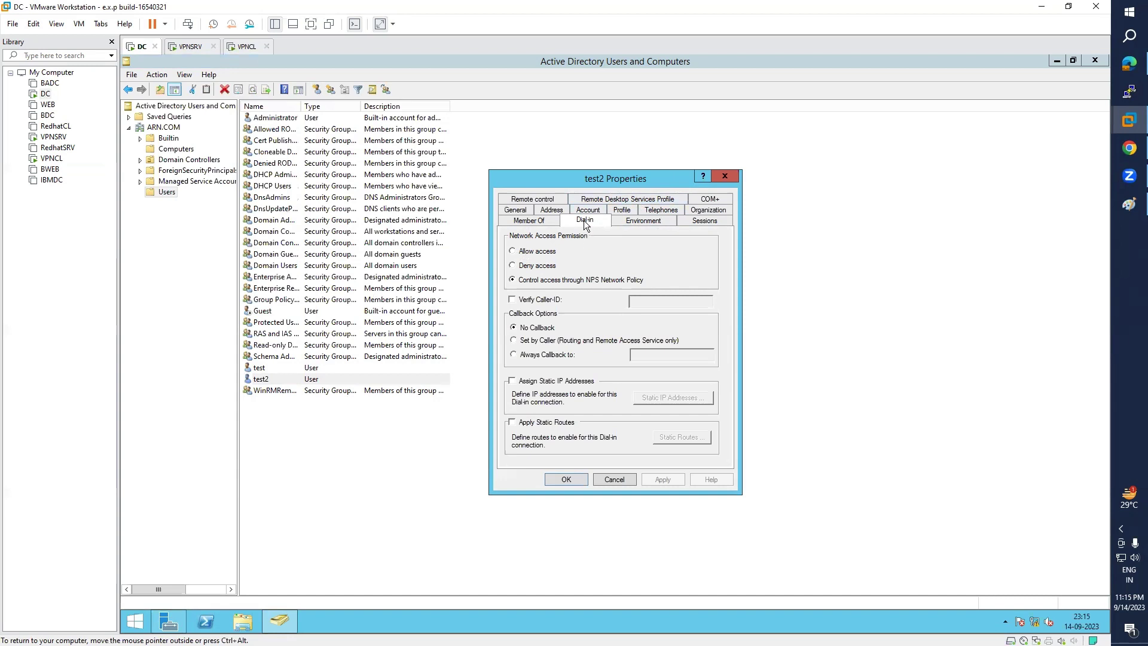
pyautogui.click(524, 256)
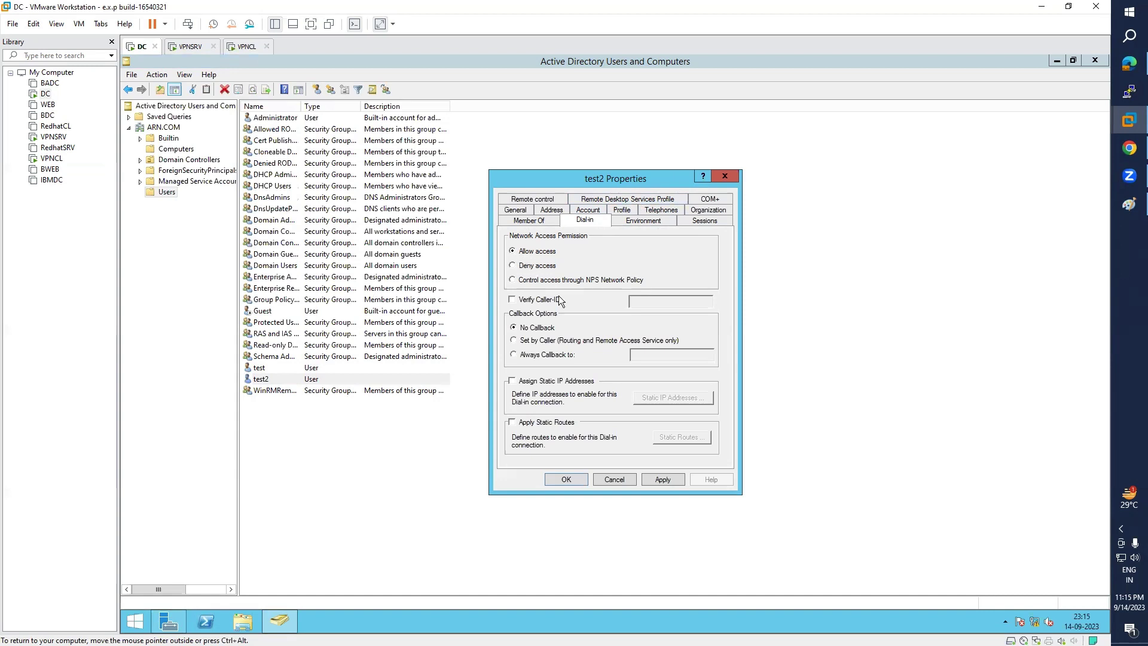
pyautogui.click(575, 480)
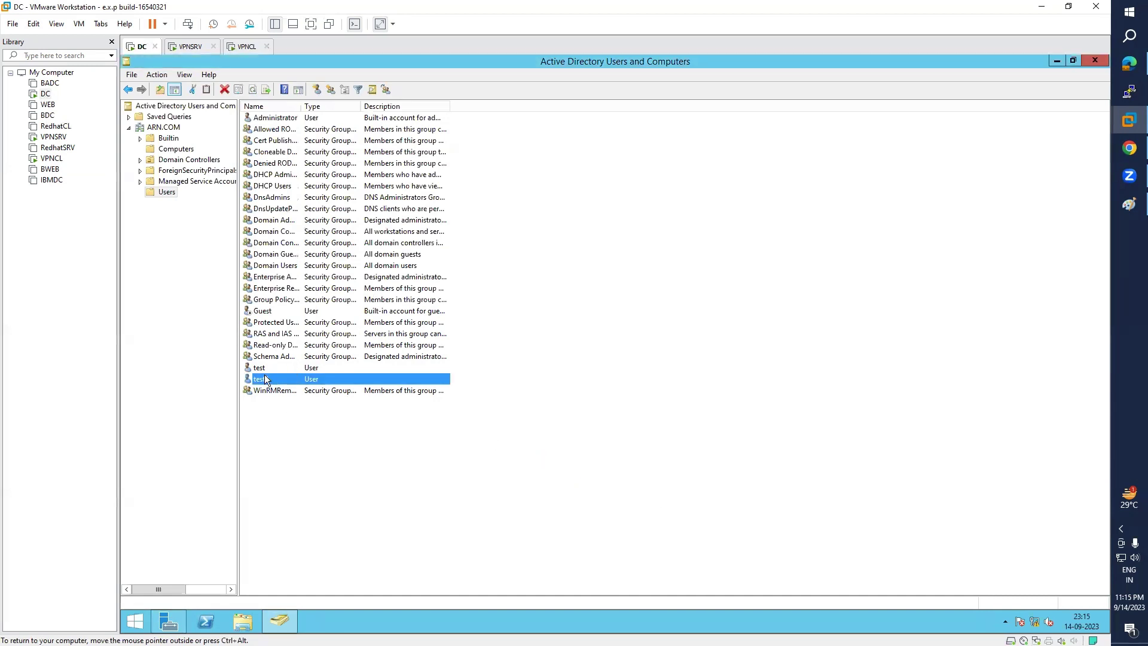
pyautogui.click(51, 159)
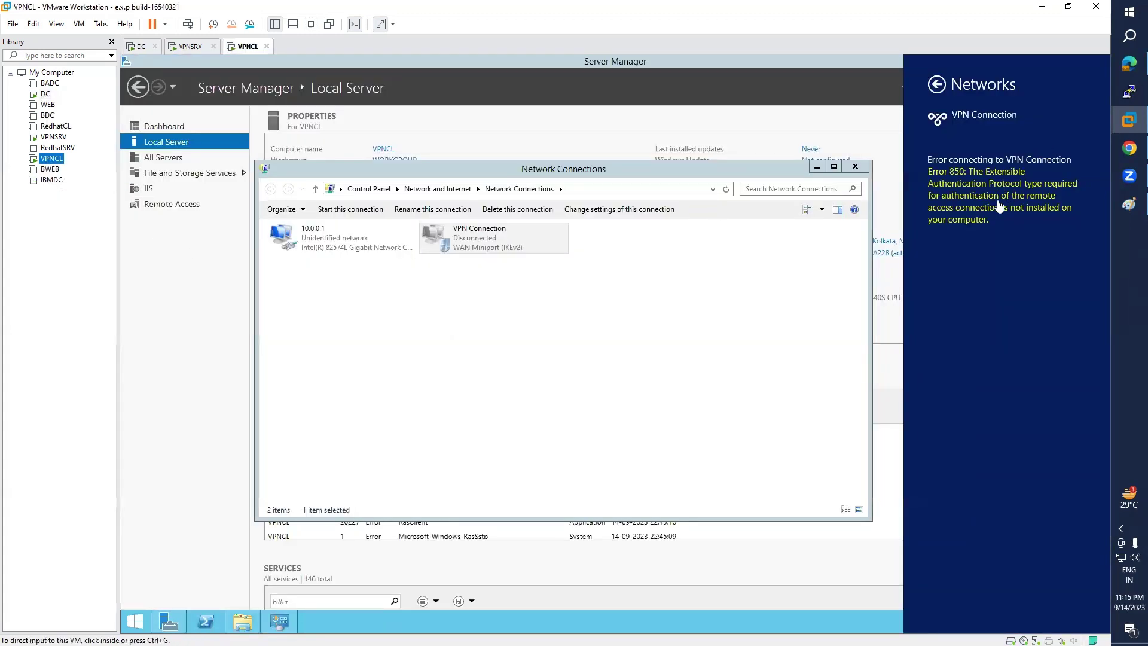
# - Connect VPNCL's VPN Connection to 10.0.0.1 with test2's domain credentials, then return to DC
pyautogui.click(46, 94)
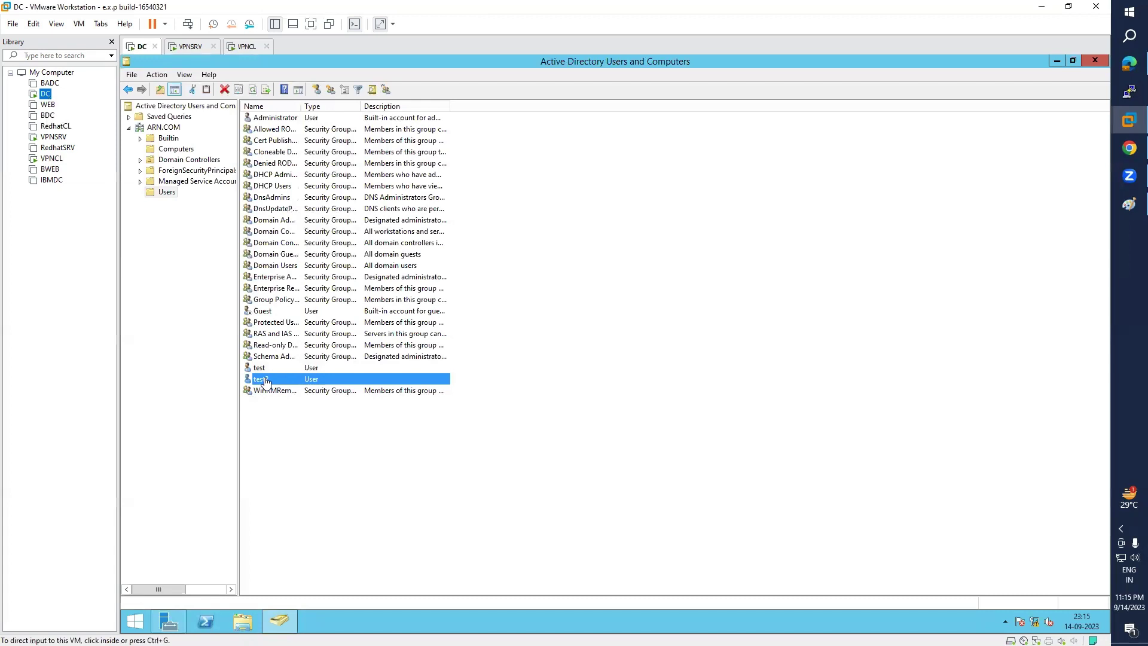
pyautogui.click(53, 159)
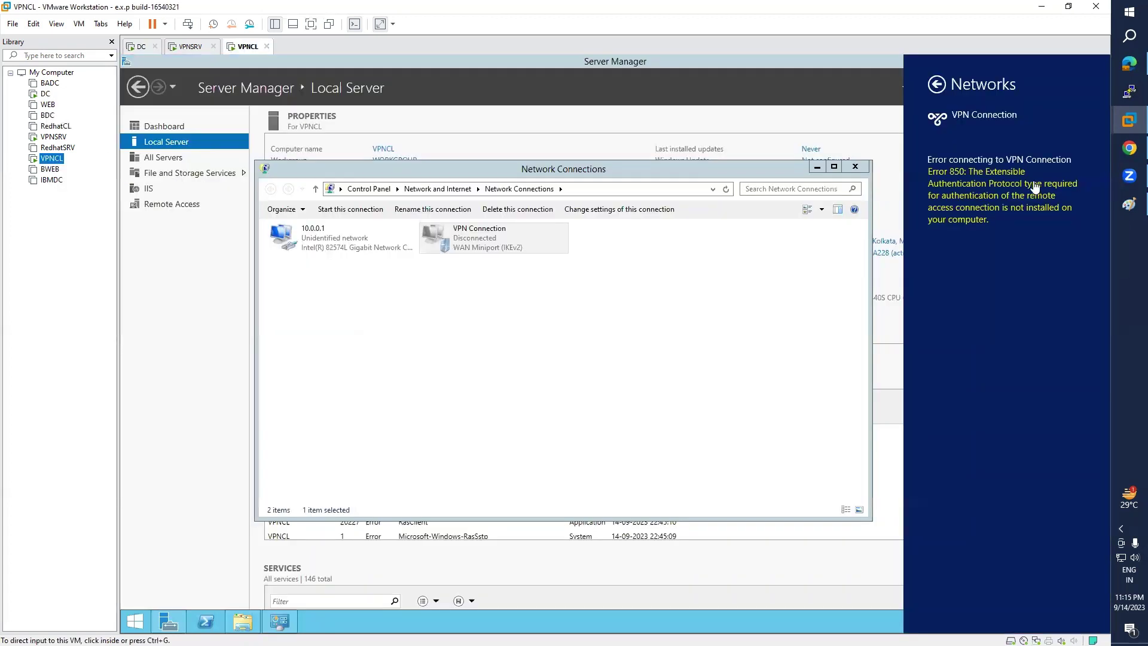
pyautogui.click(936, 85)
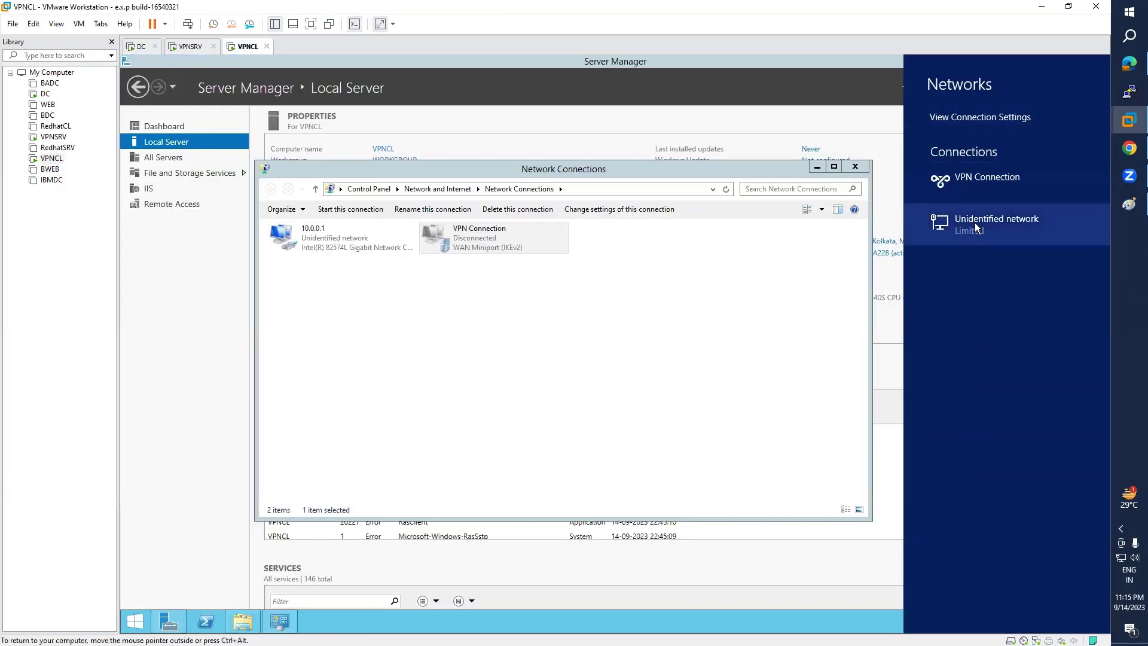
pyautogui.click(973, 181)
pyautogui.click(1048, 217)
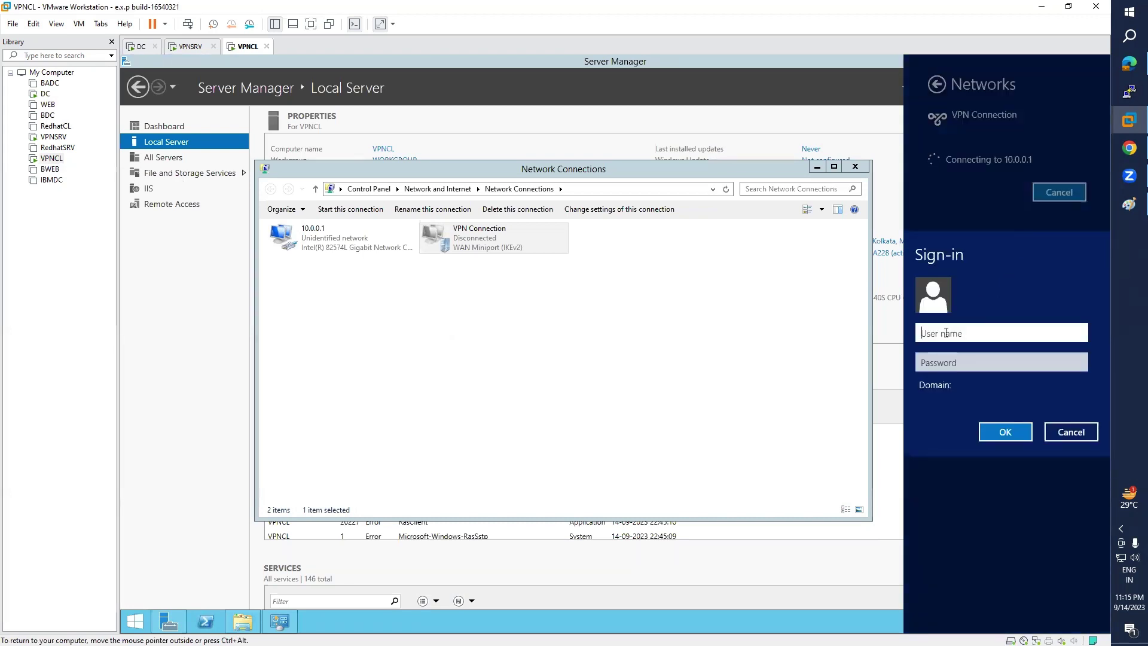
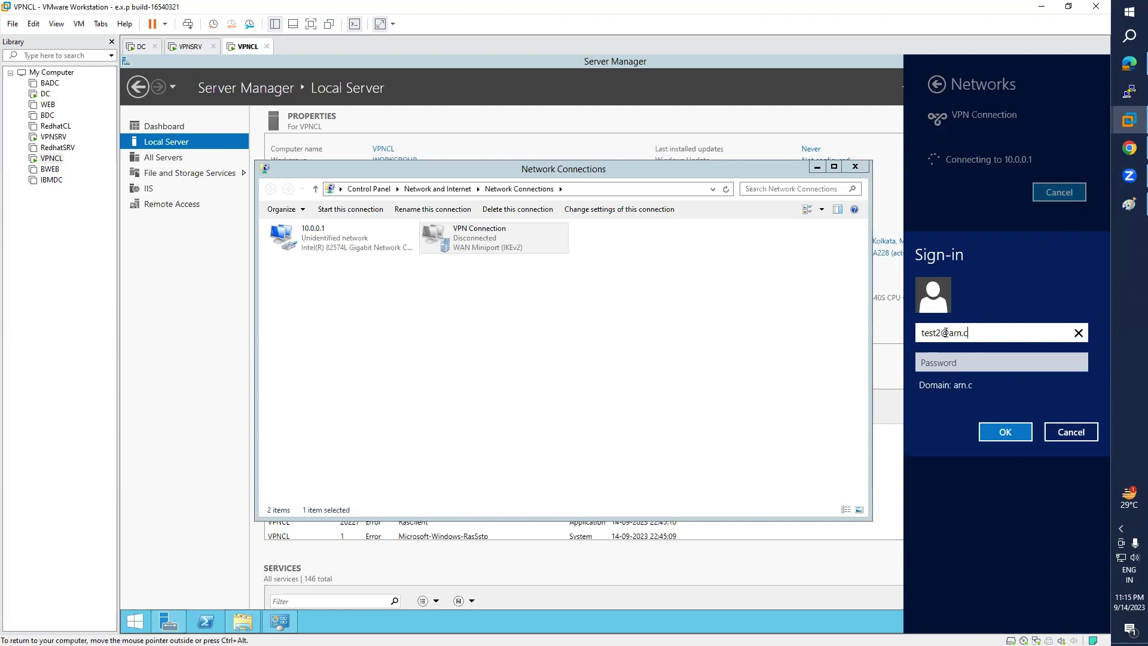
pyautogui.press('Tab')
pyautogui.write('P@')
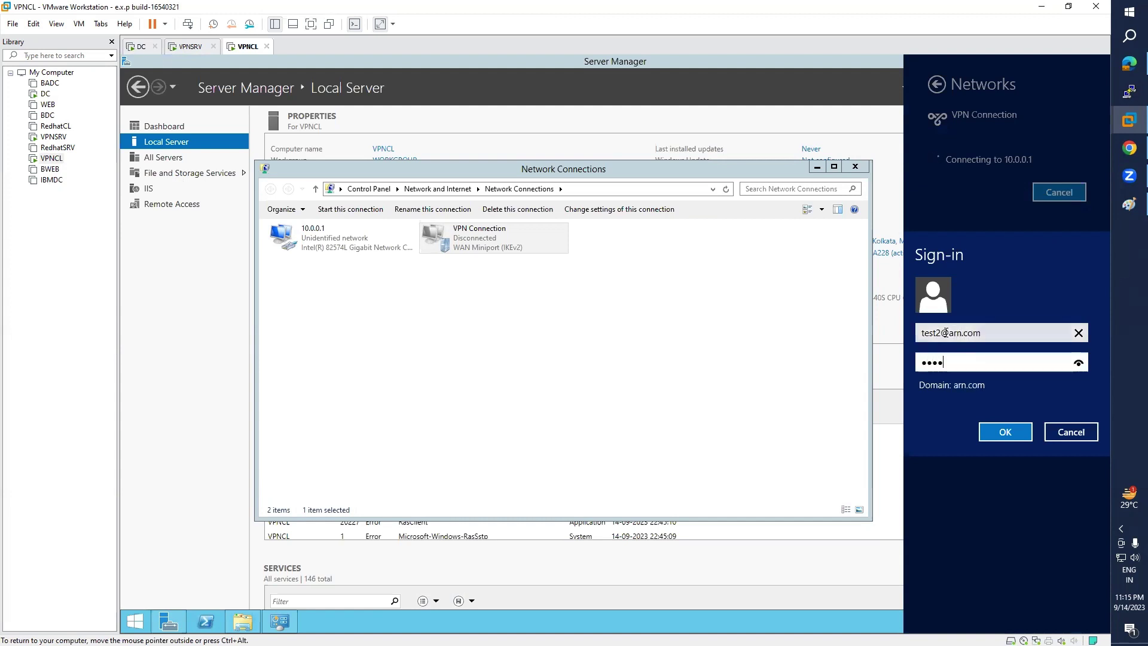
pyautogui.press('Return')
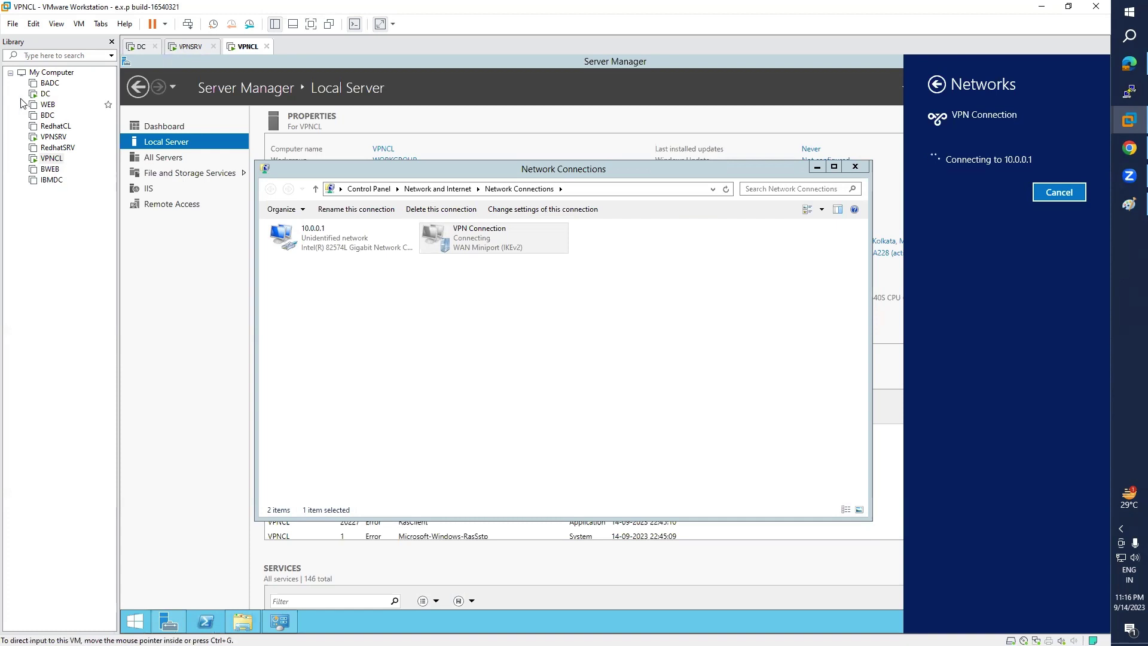
pyautogui.click(46, 93)
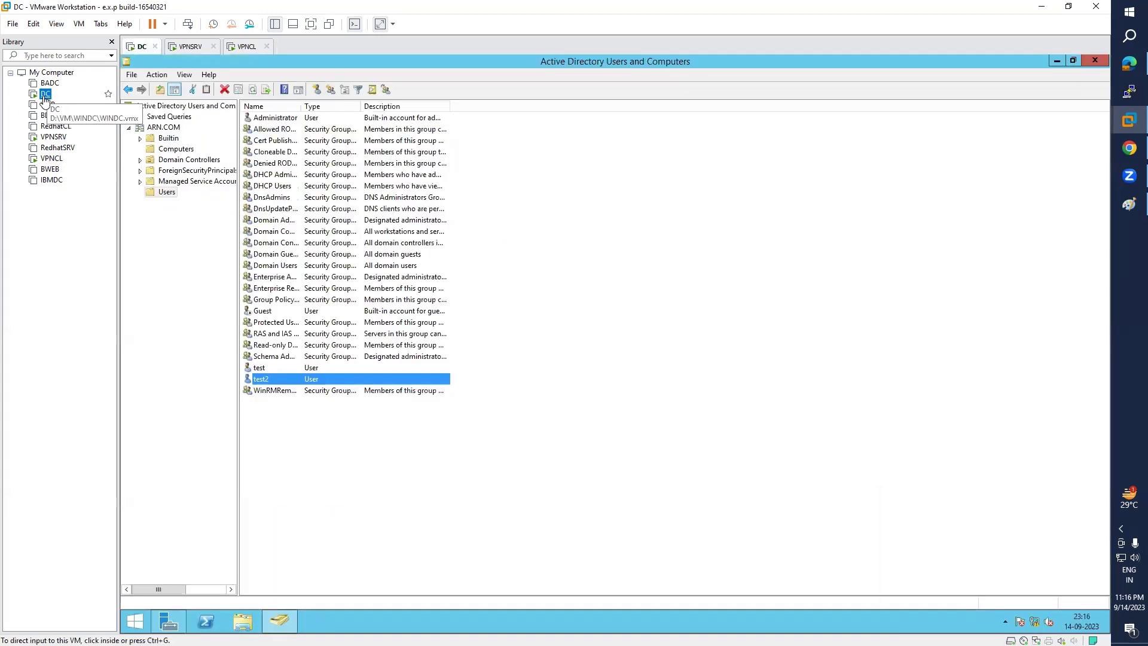
# - Close Active Directory Users and Computers on DC and return to VPNCL
pyautogui.click(1095, 61)
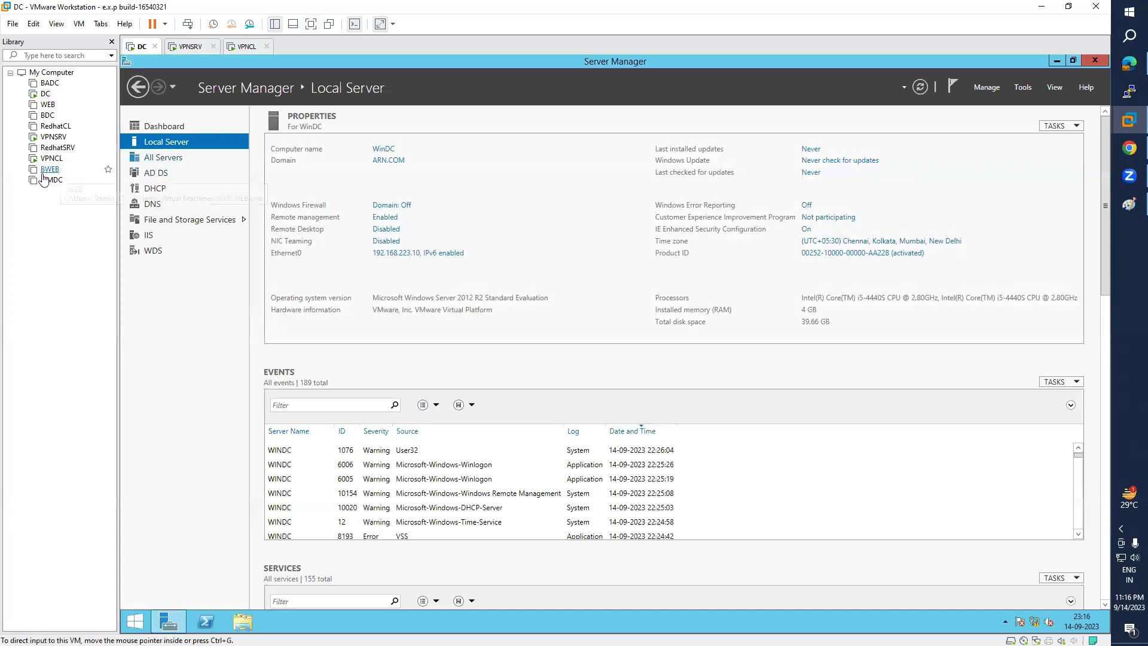
pyautogui.click(52, 158)
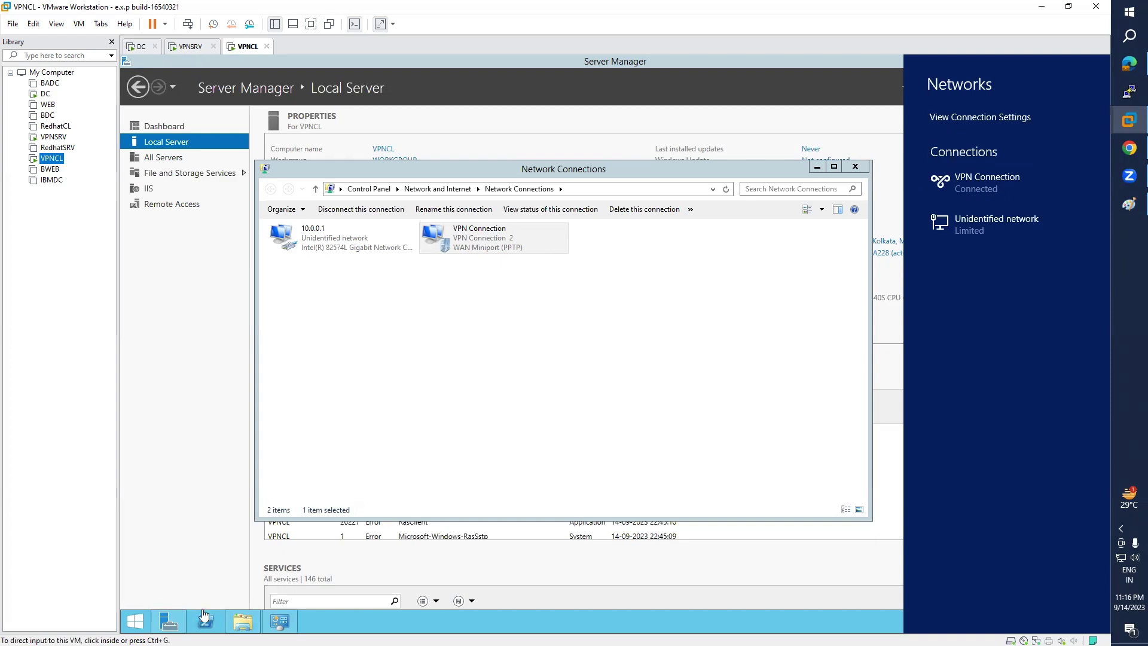
pyautogui.click(353, 359)
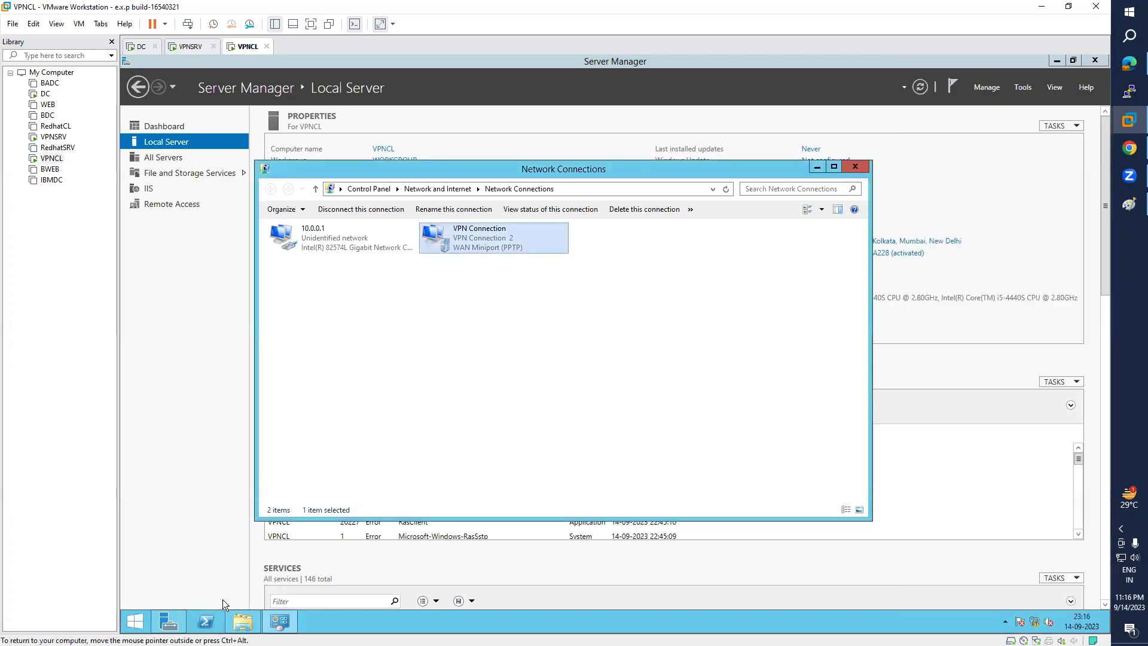
# - Open a PowerShell window on VPNCL and enter the ipconfig command
pyautogui.click(205, 621)
pyautogui.click(320, 197)
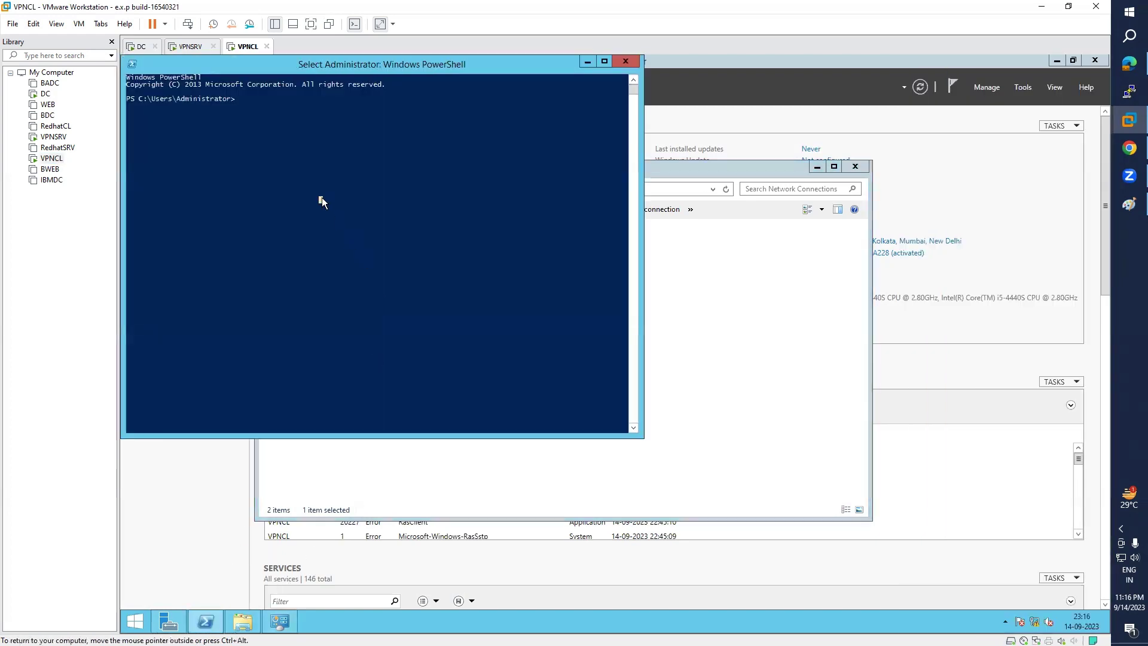
pyautogui.write('ipconfig')
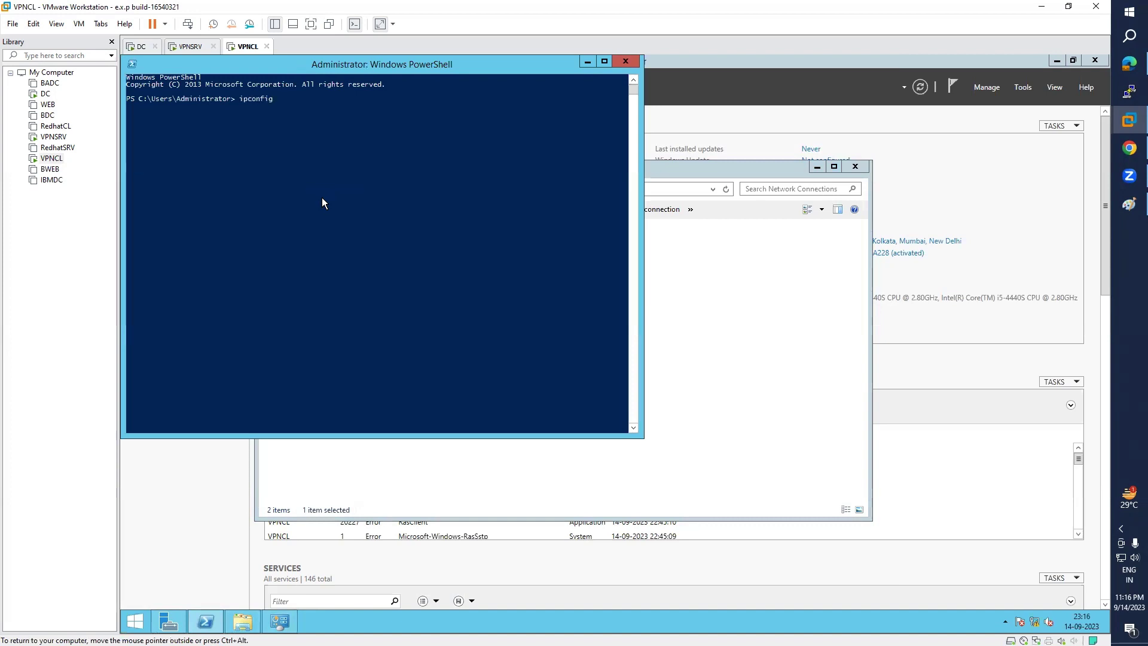
# - Run ipconfig and highlight the 10.0.0.2 Ethernet and 192.168.223.101 VPN adapter addresses
pyautogui.press('Return')
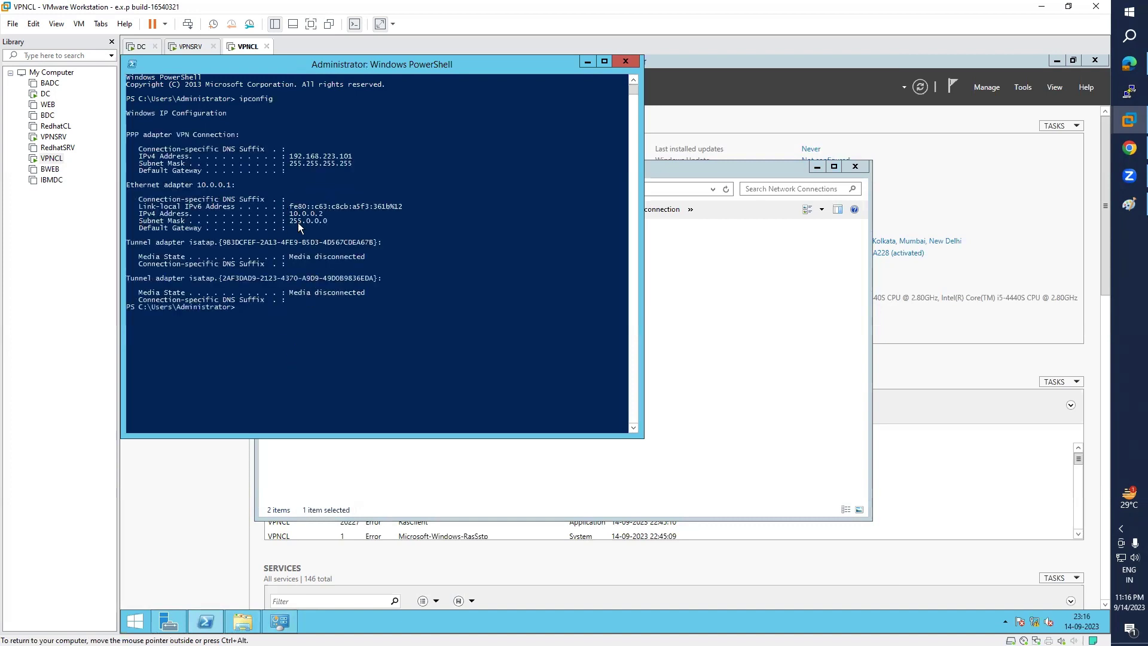
pyautogui.moveTo(290, 216); pyautogui.dragTo(324, 216)
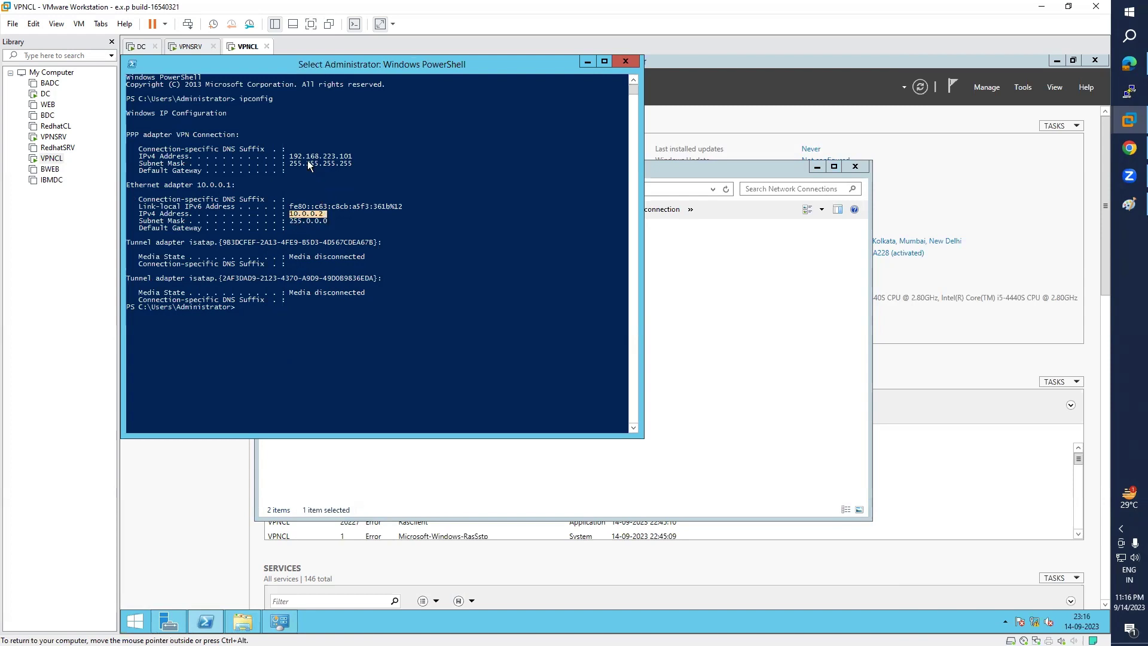
pyautogui.moveTo(290, 157); pyautogui.dragTo(350, 160)
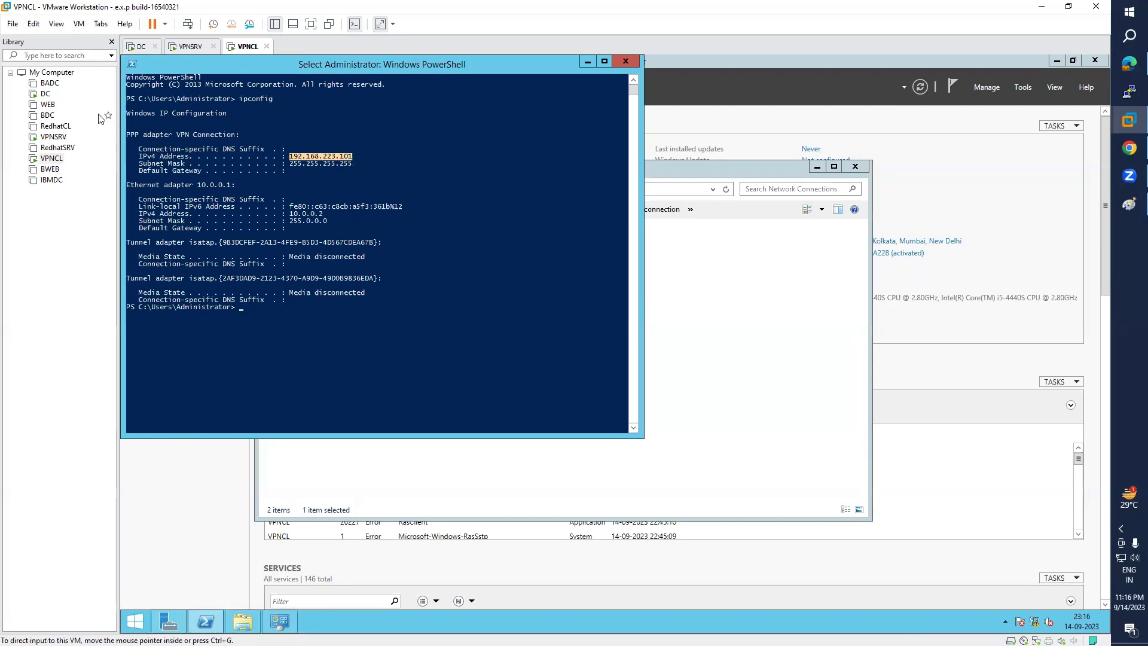
# - On VPNSRV, open Routing and Remote Access and view the connected remote access clients
pyautogui.click(53, 137)
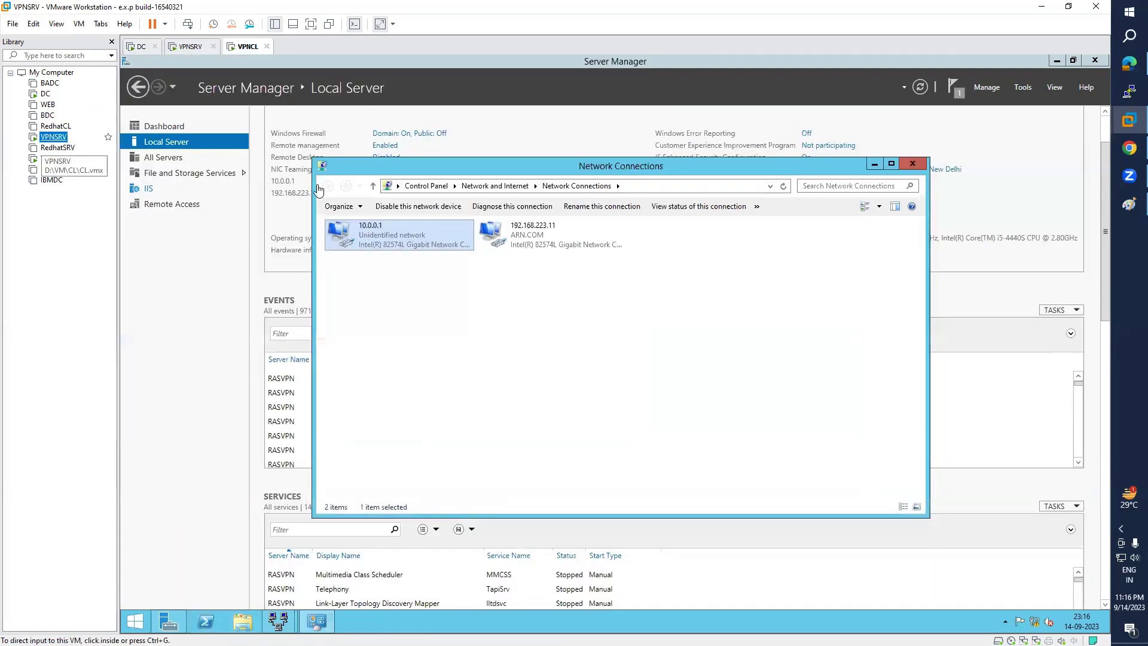
pyautogui.moveTo(277, 621)
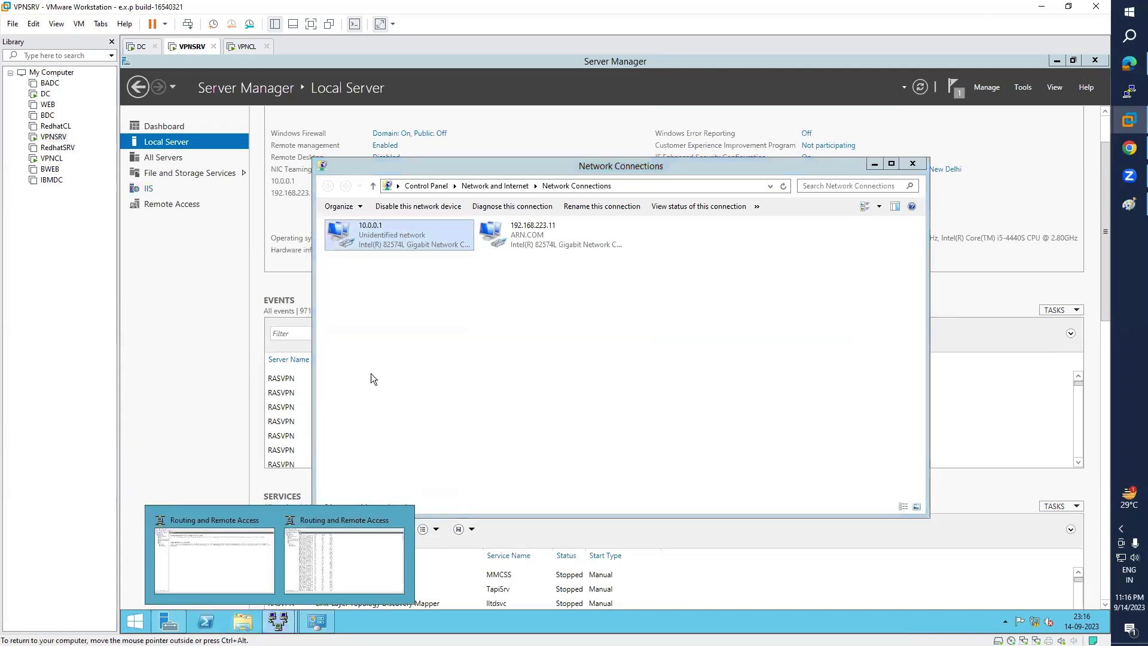
pyautogui.click(327, 553)
pyautogui.click(182, 161)
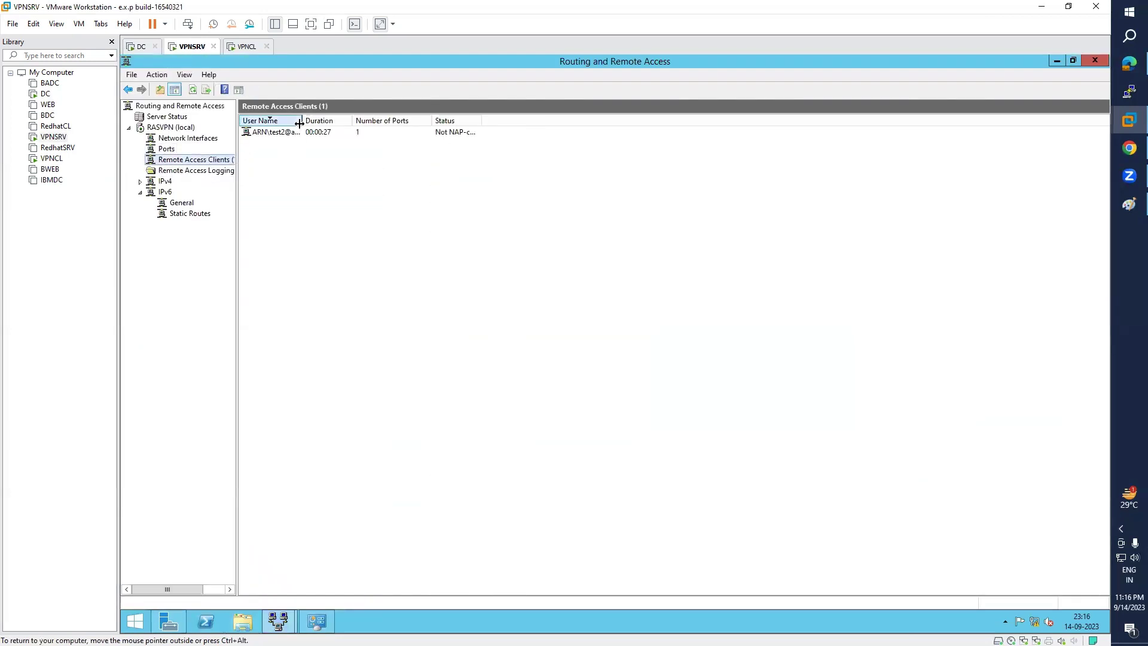
pyautogui.doubleClick(303, 120)
# - Browse the logging, IPv4 static routes, DHCP Relay, IGMP, NAT and IPv6 nodes
pyautogui.click(188, 170)
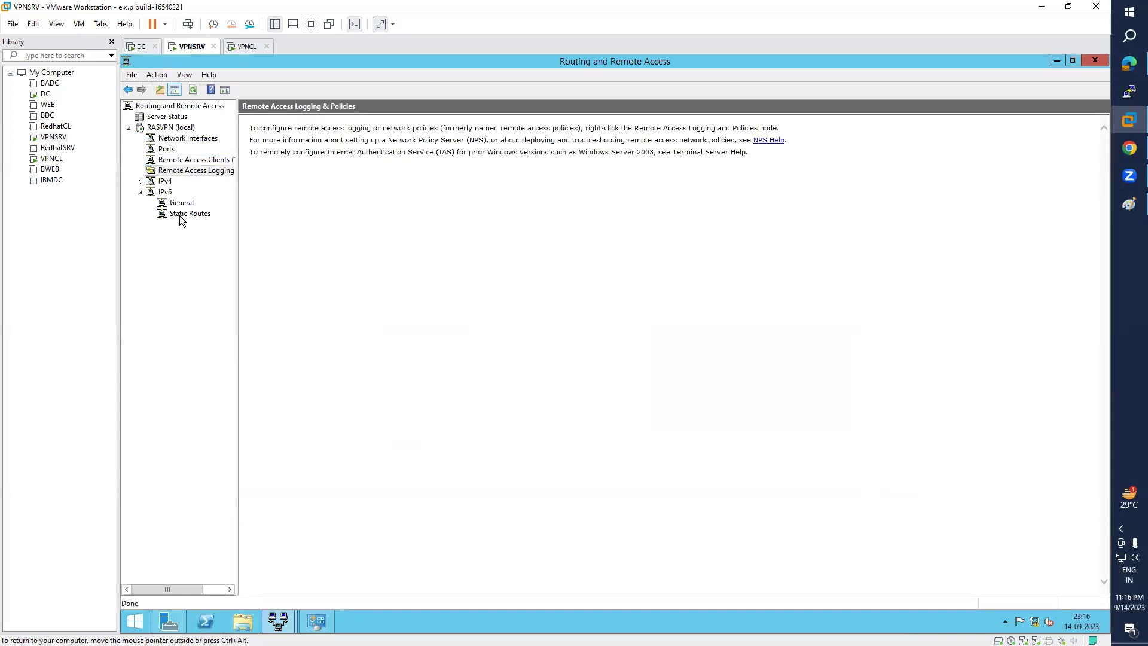
pyautogui.click(165, 181)
pyautogui.click(140, 182)
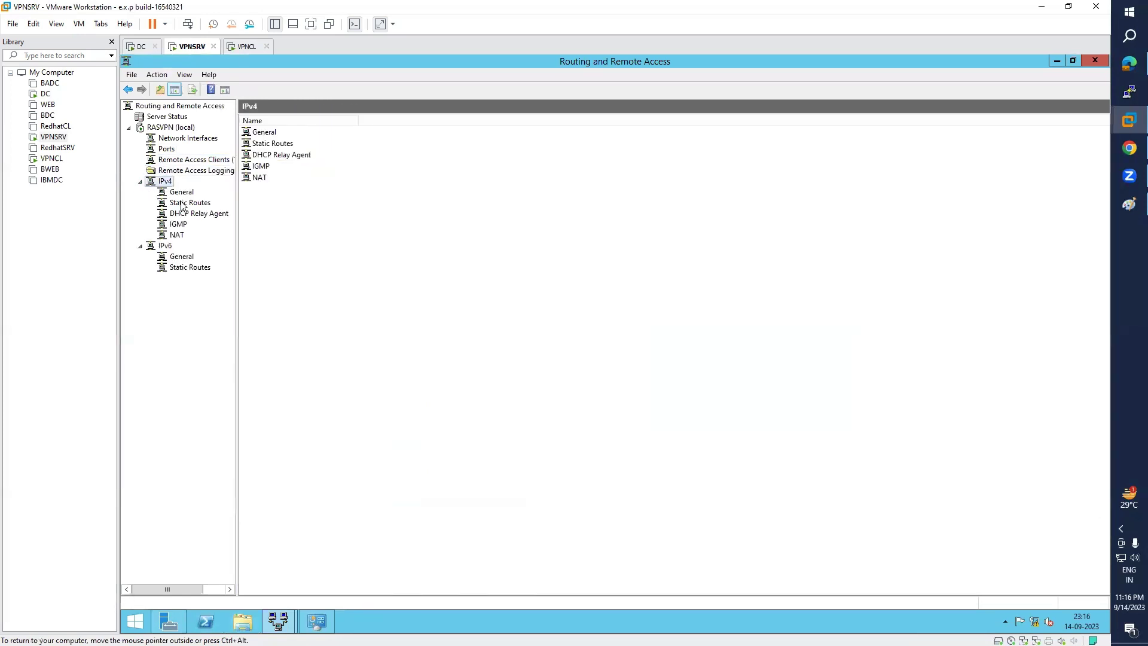
pyautogui.click(189, 204)
pyautogui.click(189, 213)
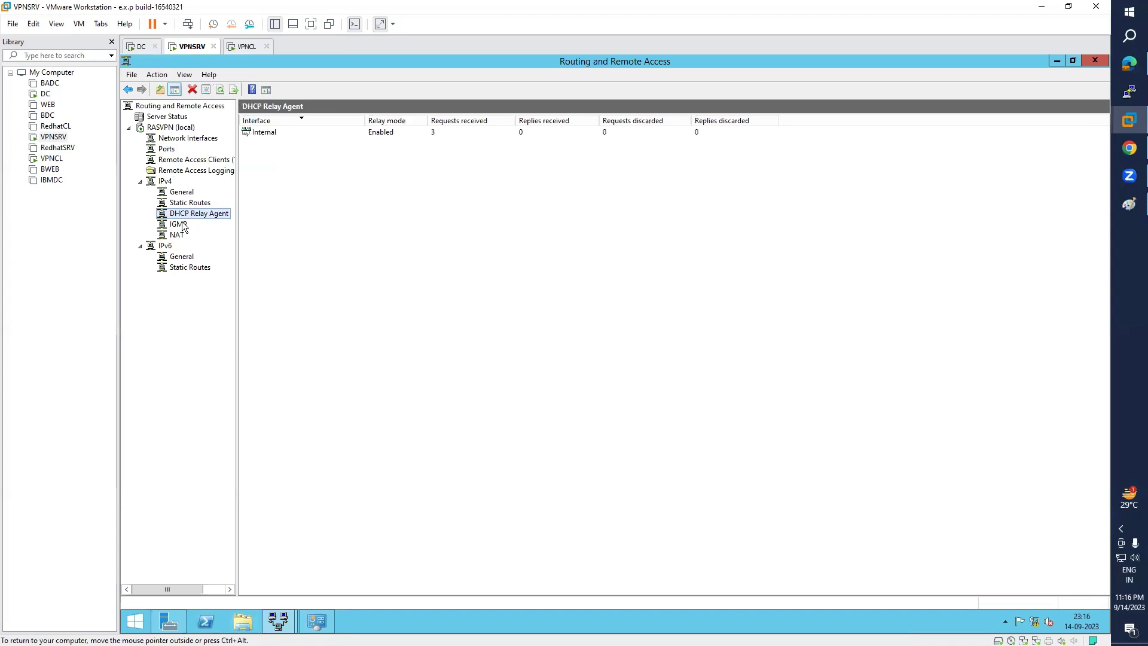
pyautogui.click(180, 226)
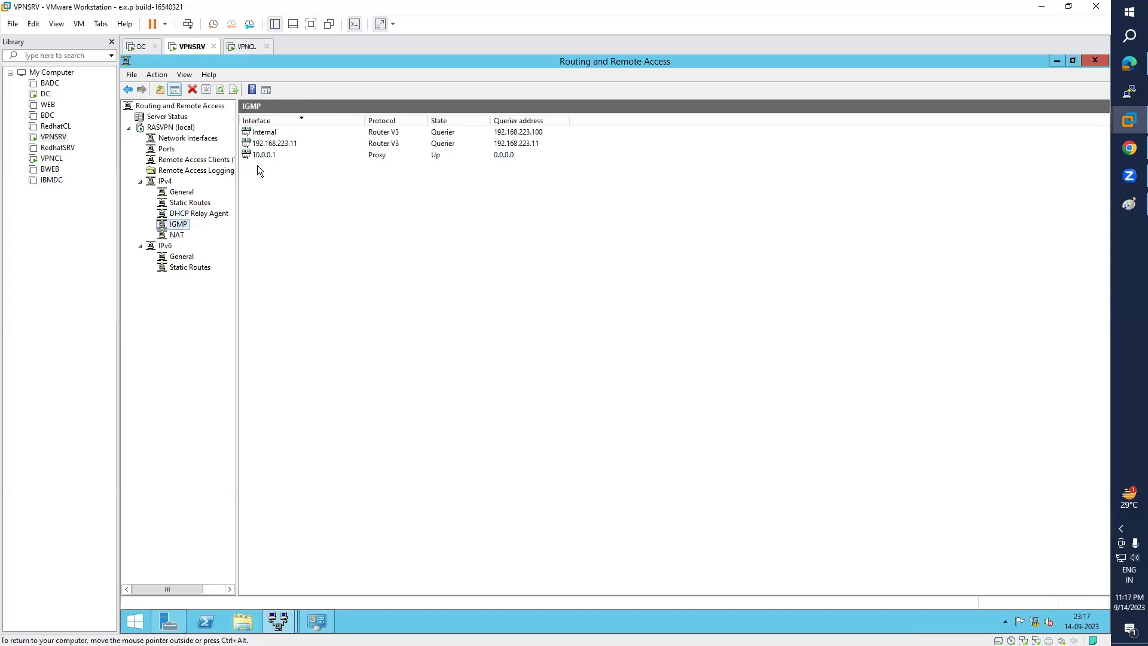
pyautogui.doubleClick(487, 132)
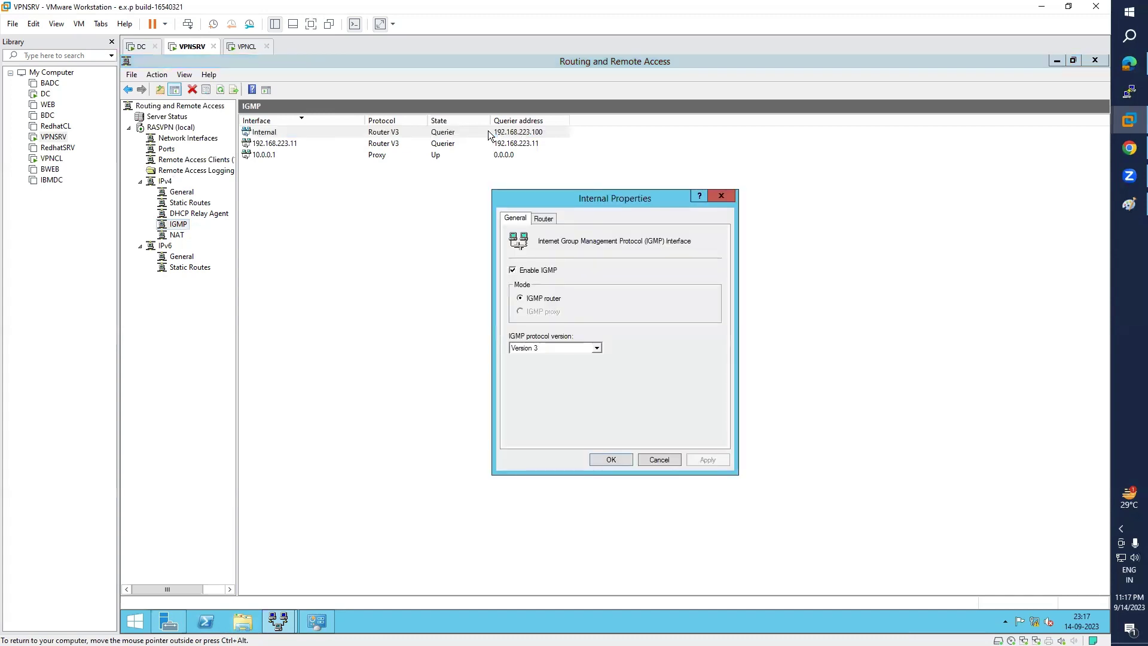
pyautogui.press('Escape')
pyautogui.click(177, 235)
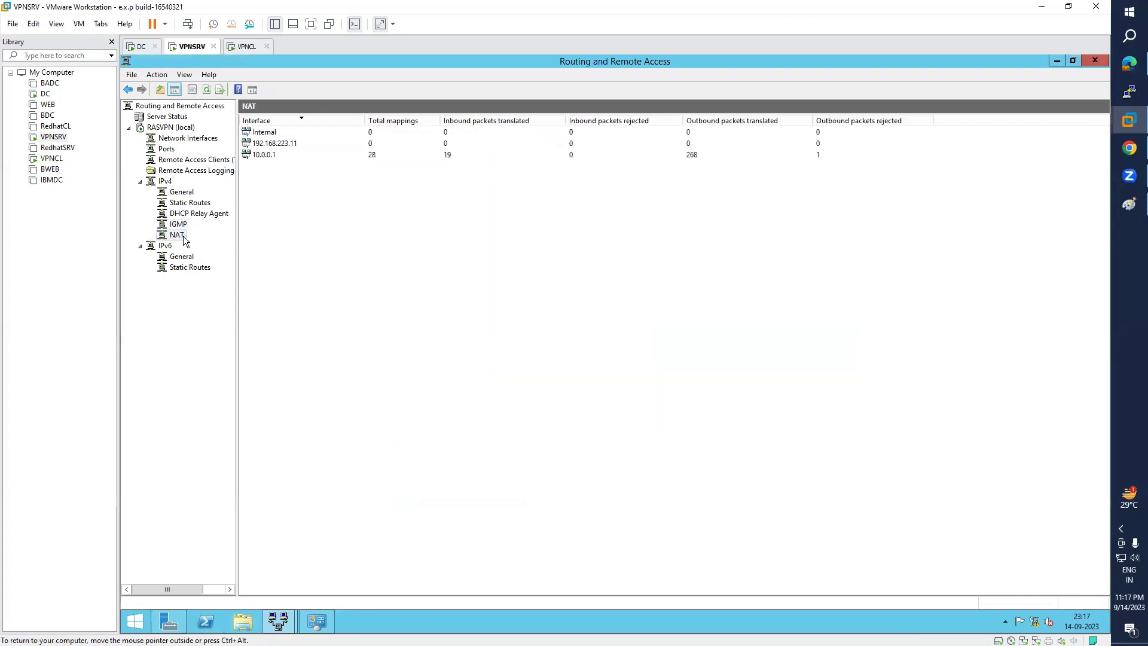
pyautogui.click(187, 267)
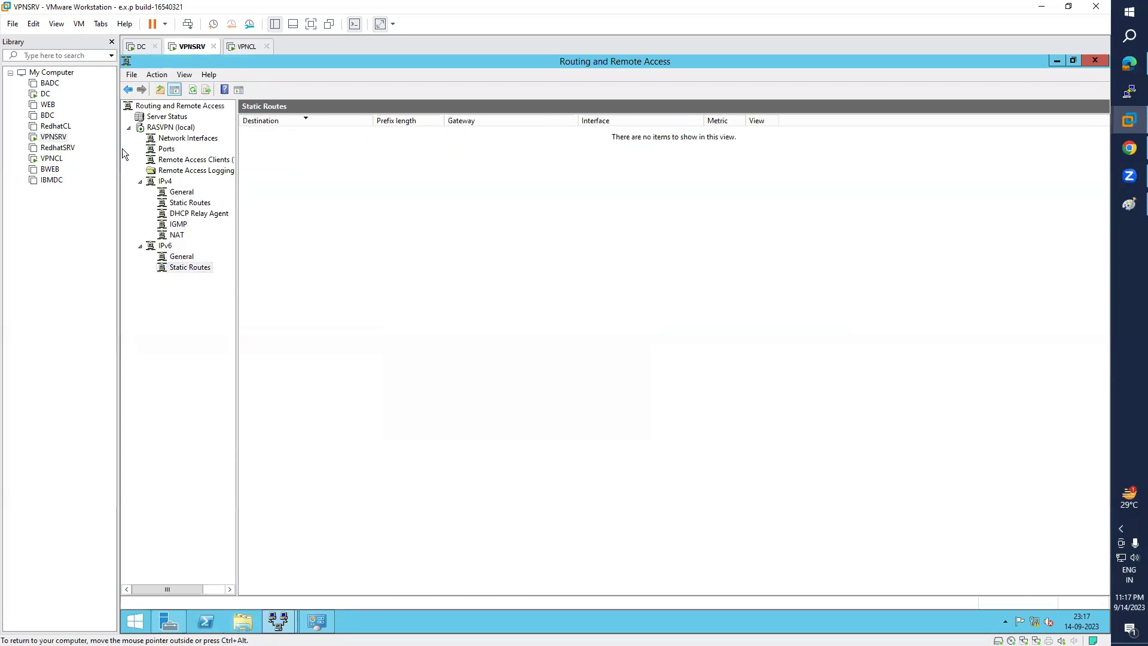
# - Show RASVPN's IPv4 static address pool, 192.168.223.100 to 192.168.223.120, in its Properties
pyautogui.click(182, 129)
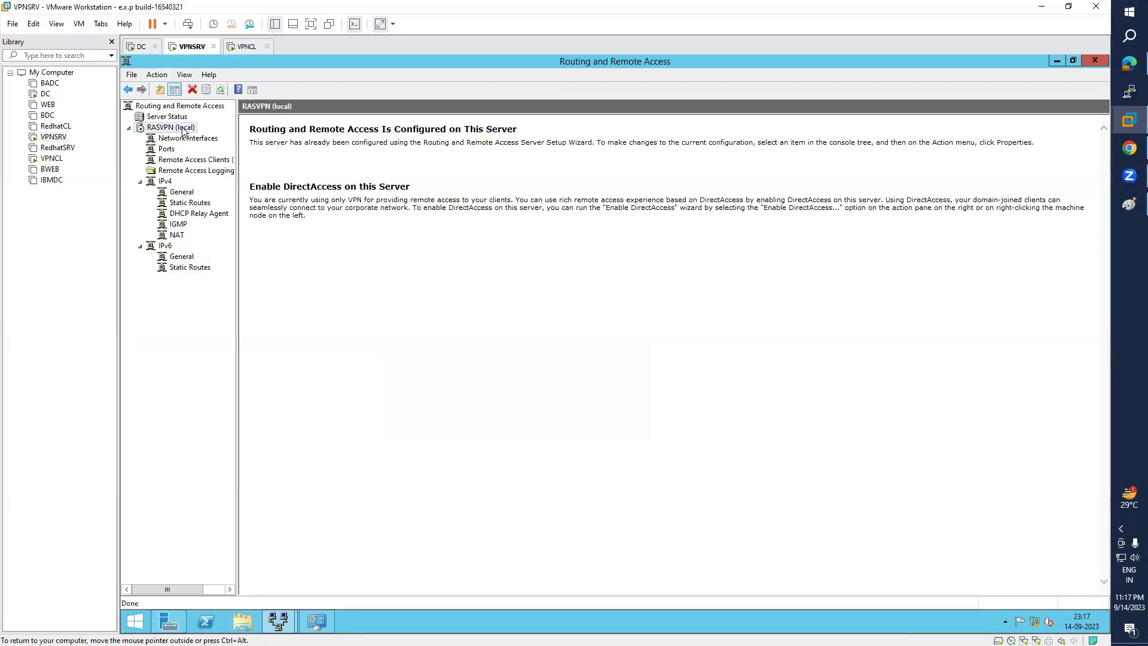
pyautogui.rightClick(181, 127)
pyautogui.click(359, 236)
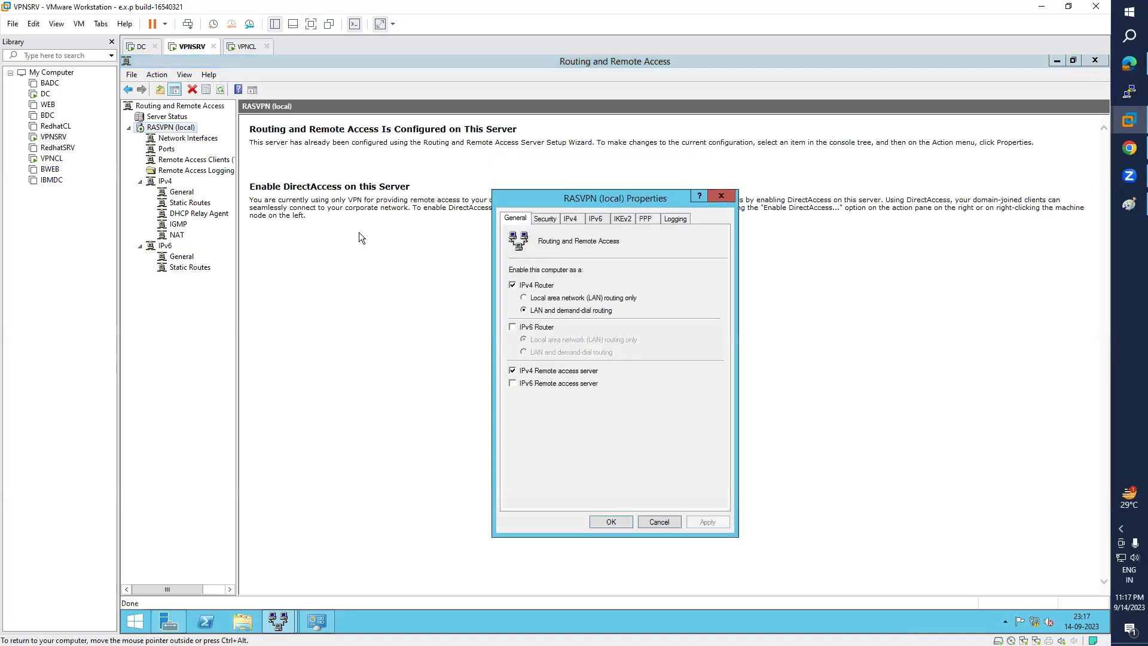
pyautogui.click(545, 219)
pyautogui.click(576, 221)
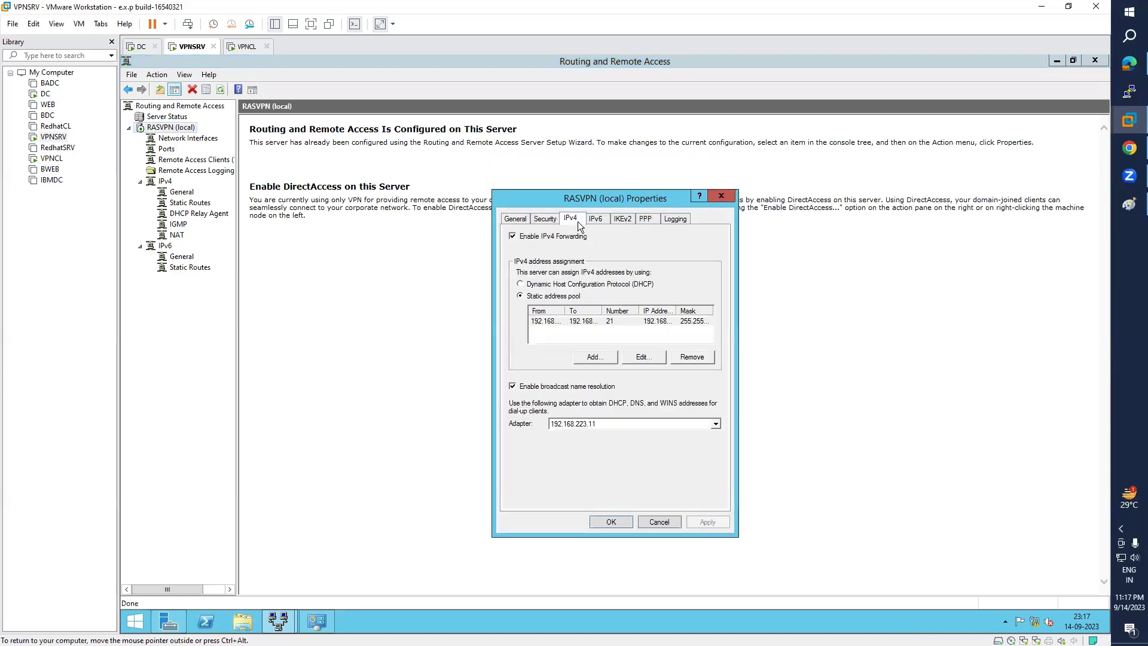
pyautogui.doubleClick(566, 310)
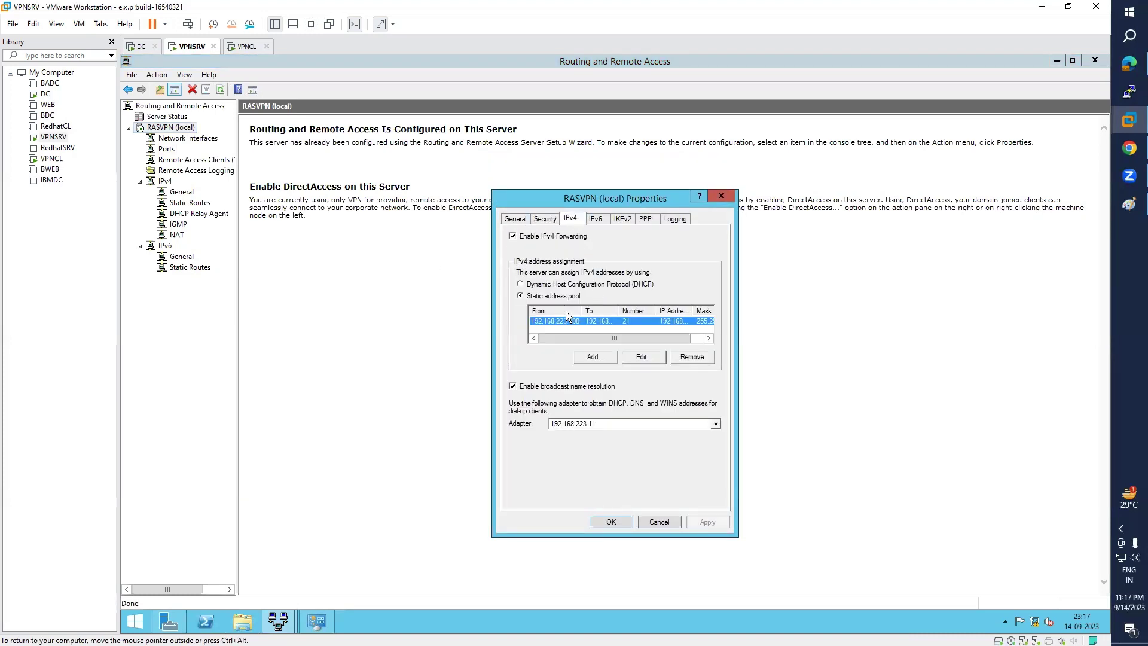
pyautogui.moveTo(578, 339); pyautogui.dragTo(604, 334)
pyautogui.click(597, 326)
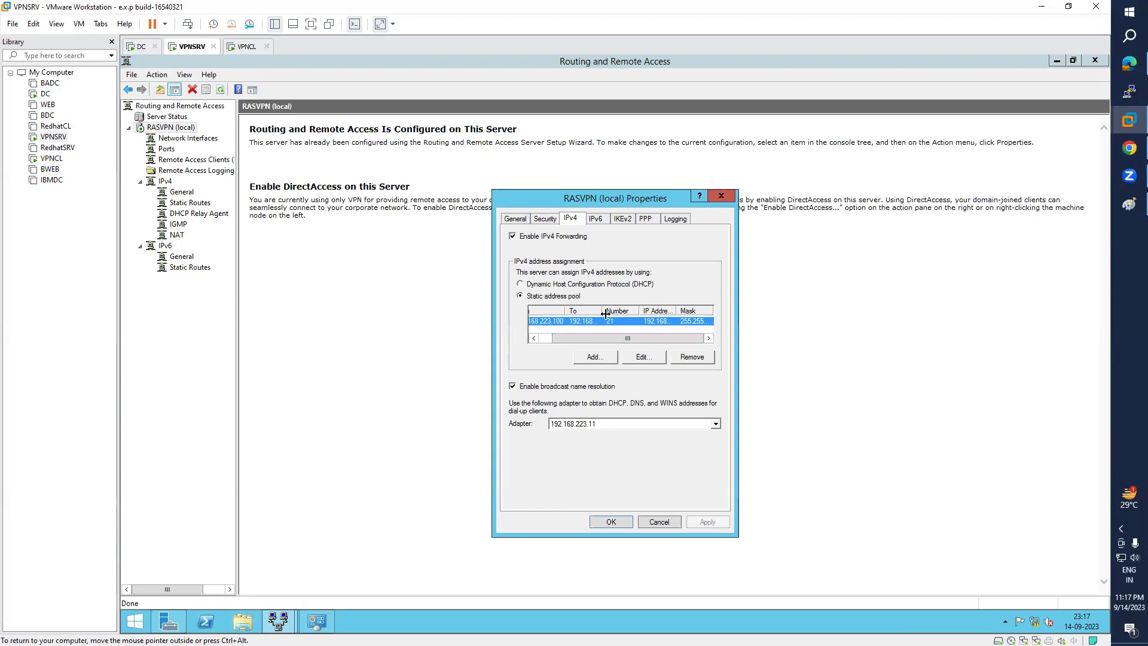
pyautogui.doubleClick(604, 312)
pyautogui.click(590, 332)
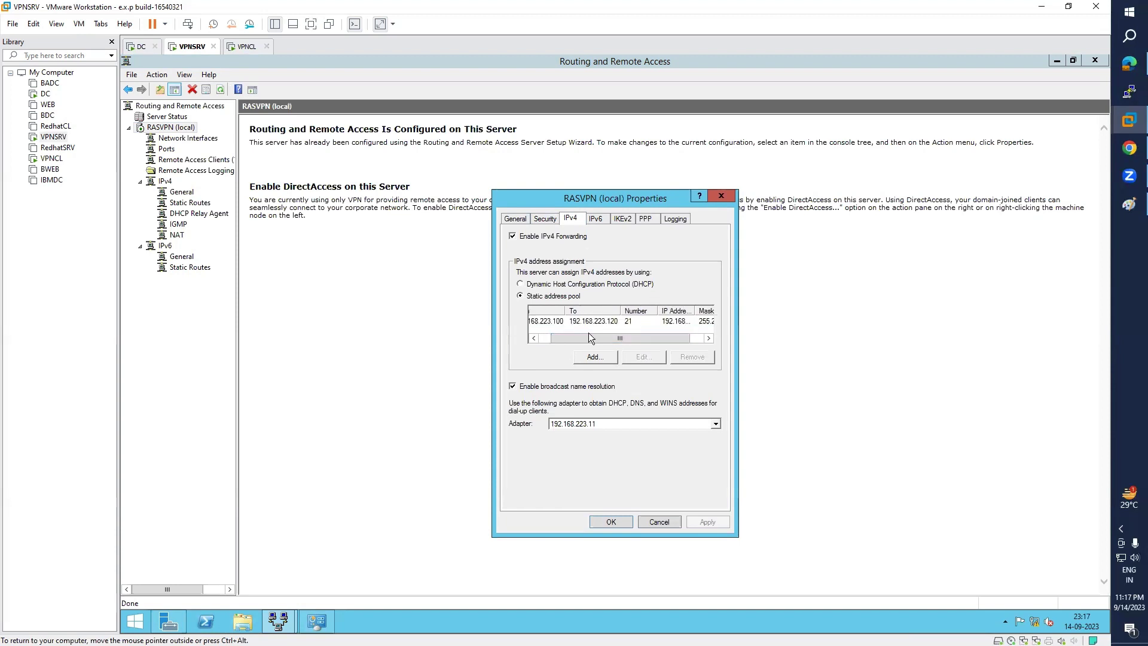
pyautogui.moveTo(570, 338); pyautogui.dragTo(547, 335)
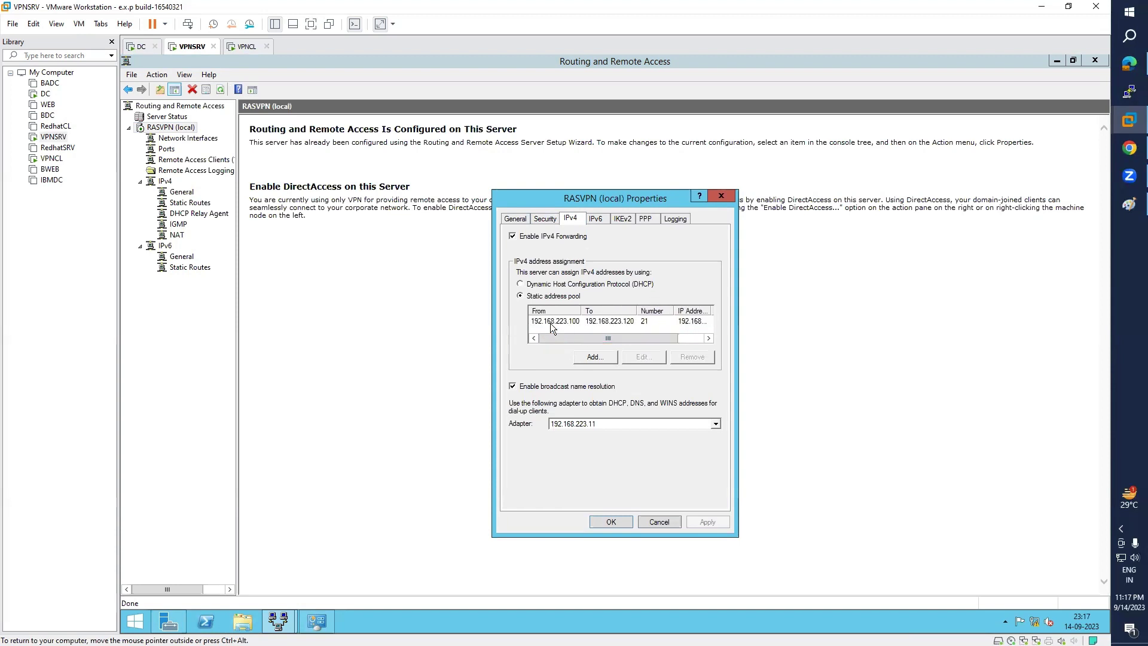
# - On VPNCL, clear the address highlight and move the Network Connections window right
pyautogui.click(51, 159)
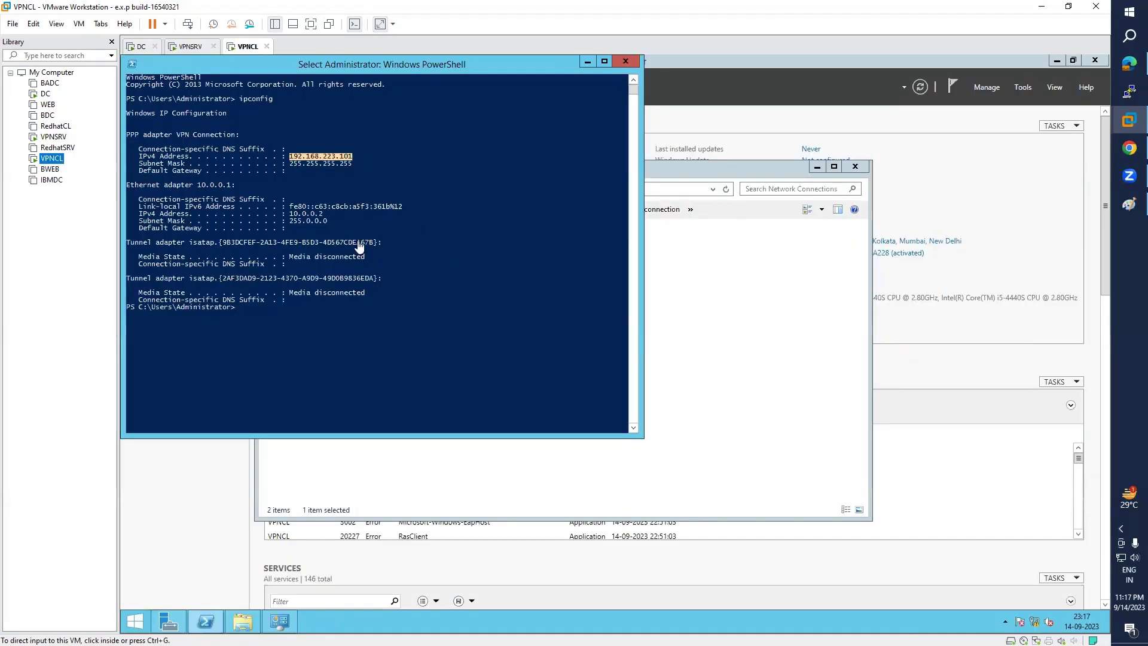
pyautogui.click(349, 161)
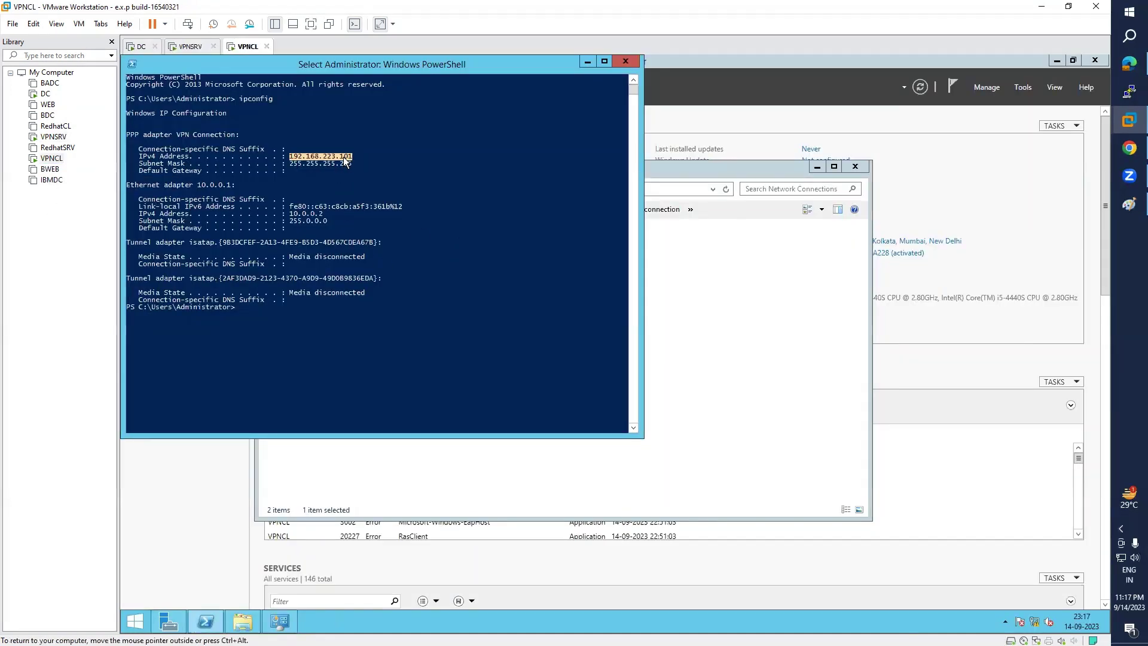
pyautogui.click(345, 157)
pyautogui.click(691, 335)
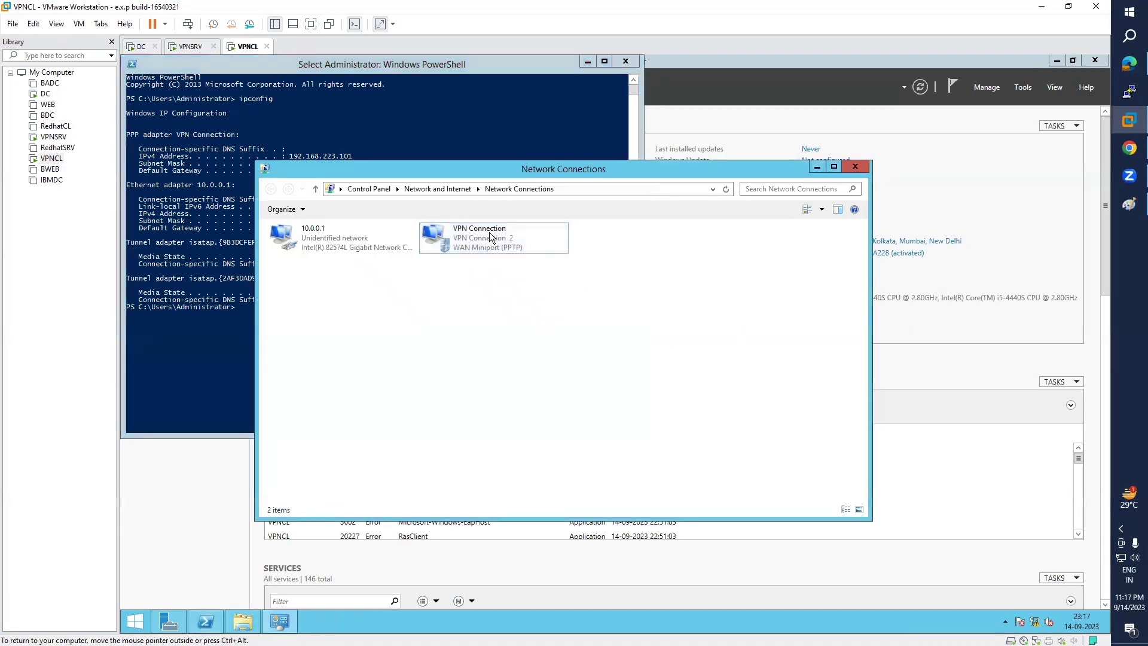
pyautogui.moveTo(515, 172); pyautogui.dragTo(777, 185)
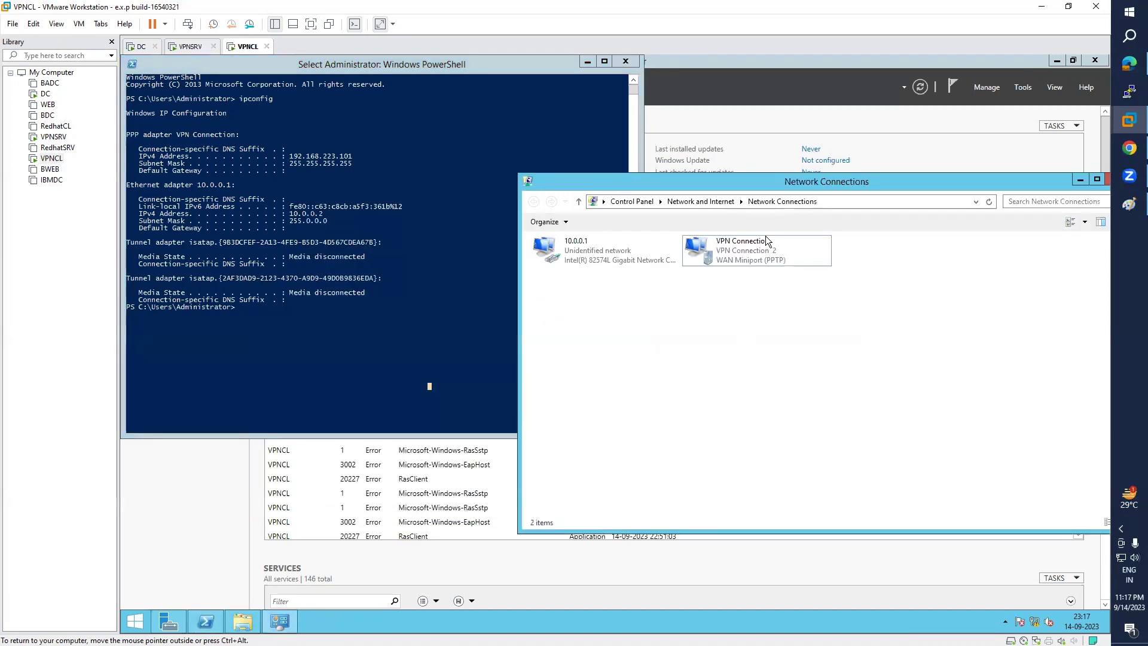
# - Disconnect the VPN Connection and bring the PowerShell console back to the front
pyautogui.rightClick(747, 261)
pyautogui.click(753, 263)
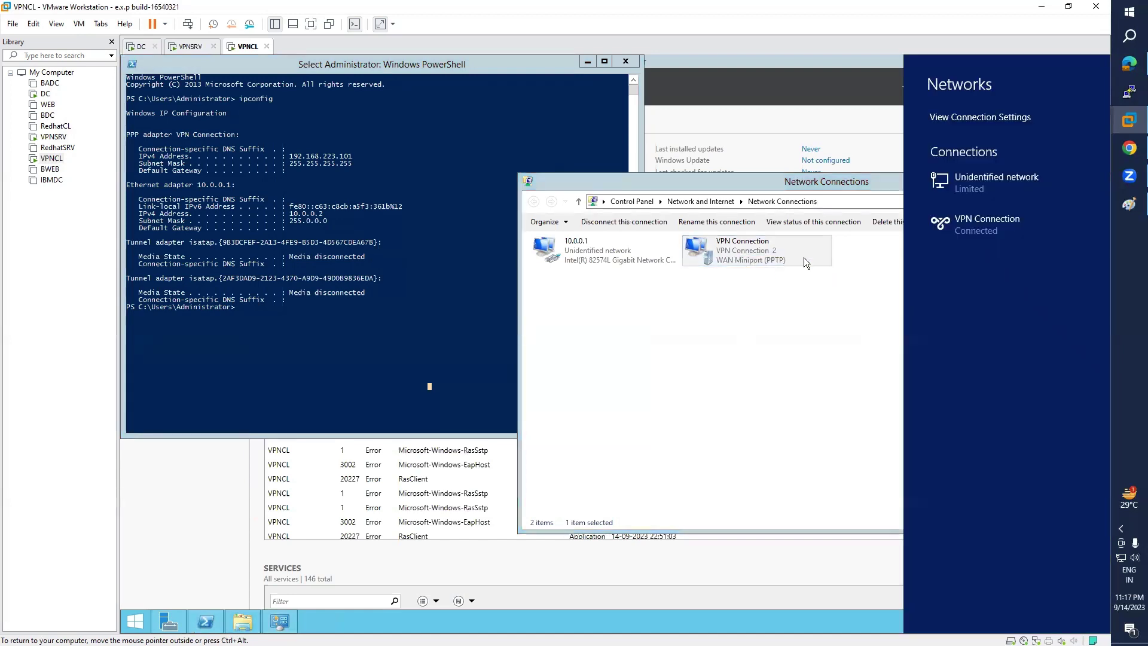
pyautogui.click(840, 263)
pyautogui.rightClick(756, 267)
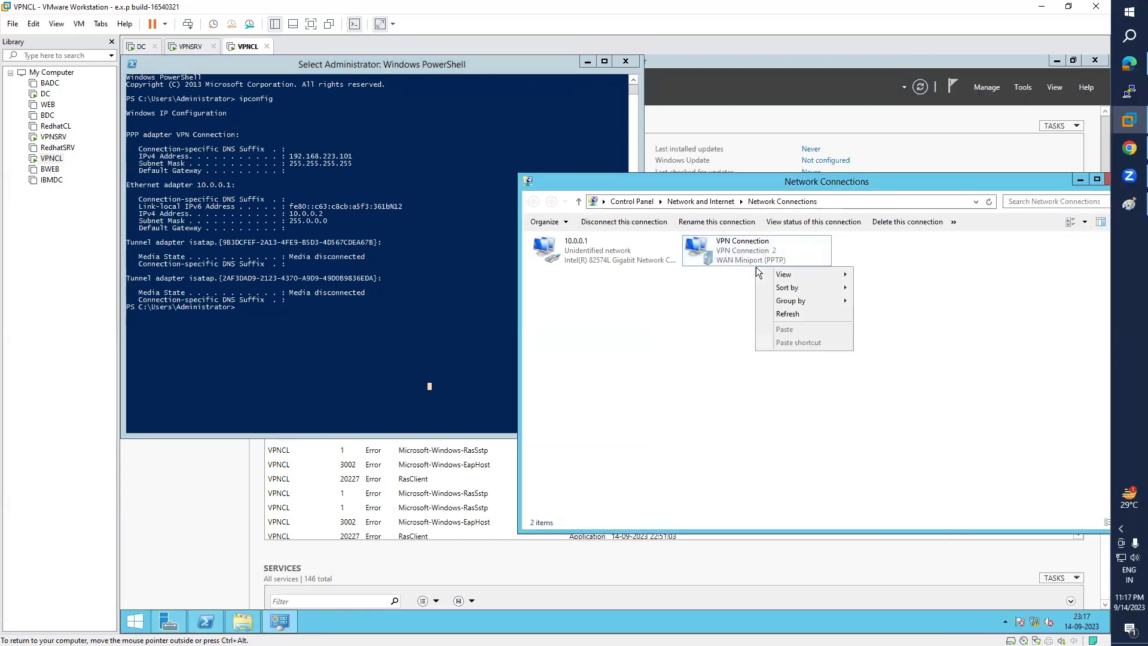
pyautogui.rightClick(754, 258)
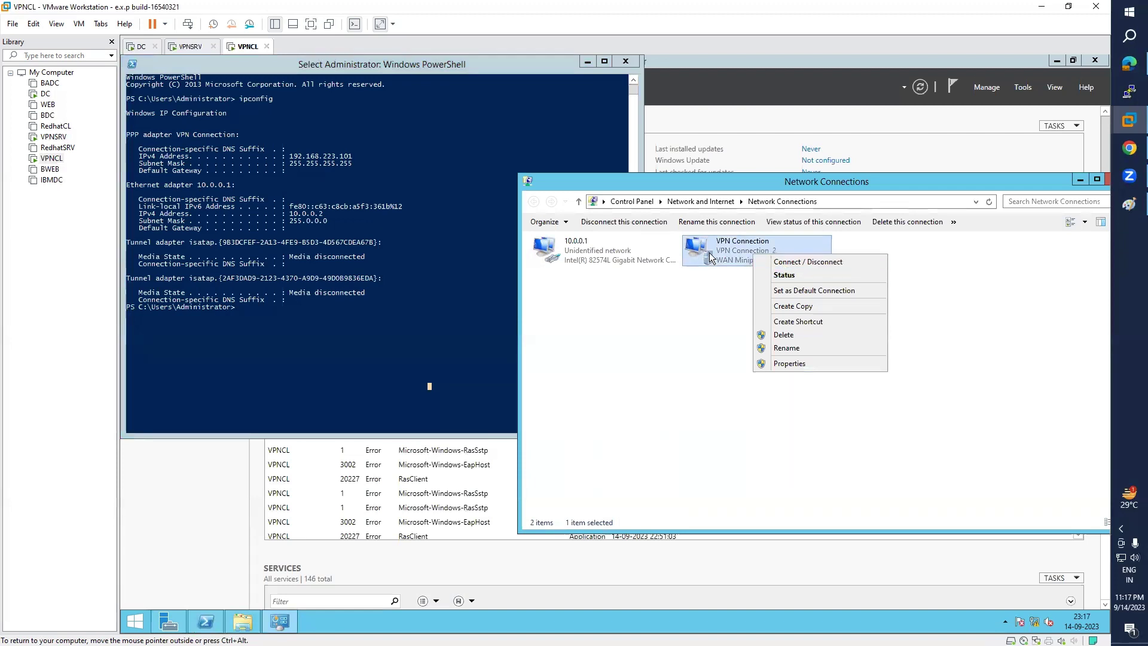
pyautogui.click(784, 261)
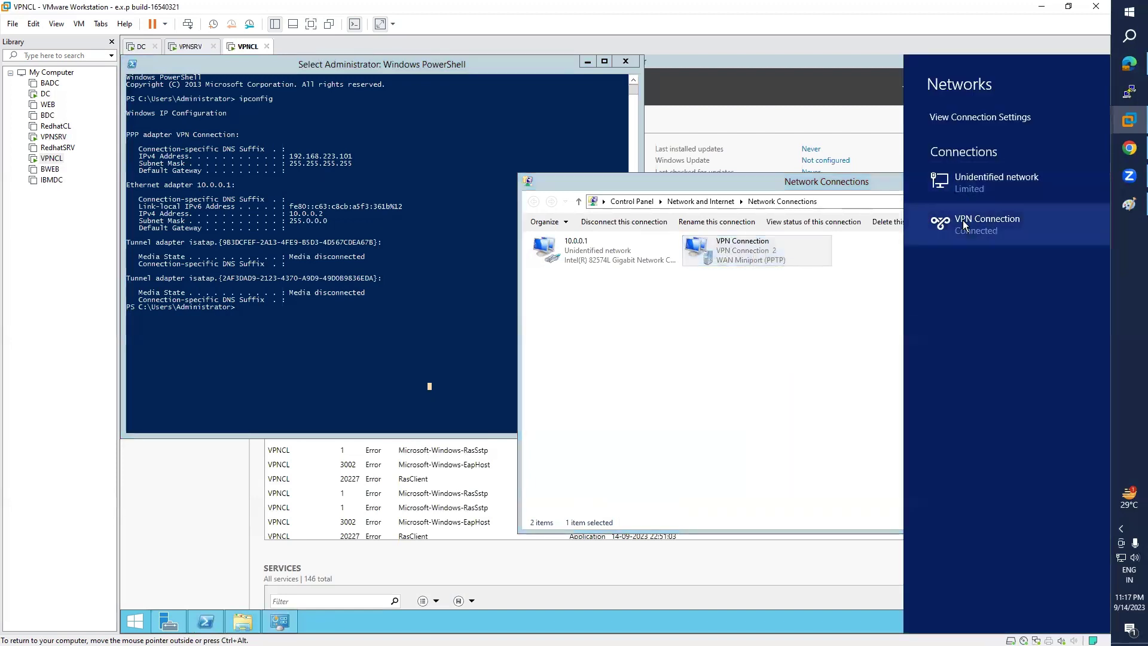
pyautogui.click(959, 230)
pyautogui.click(1038, 261)
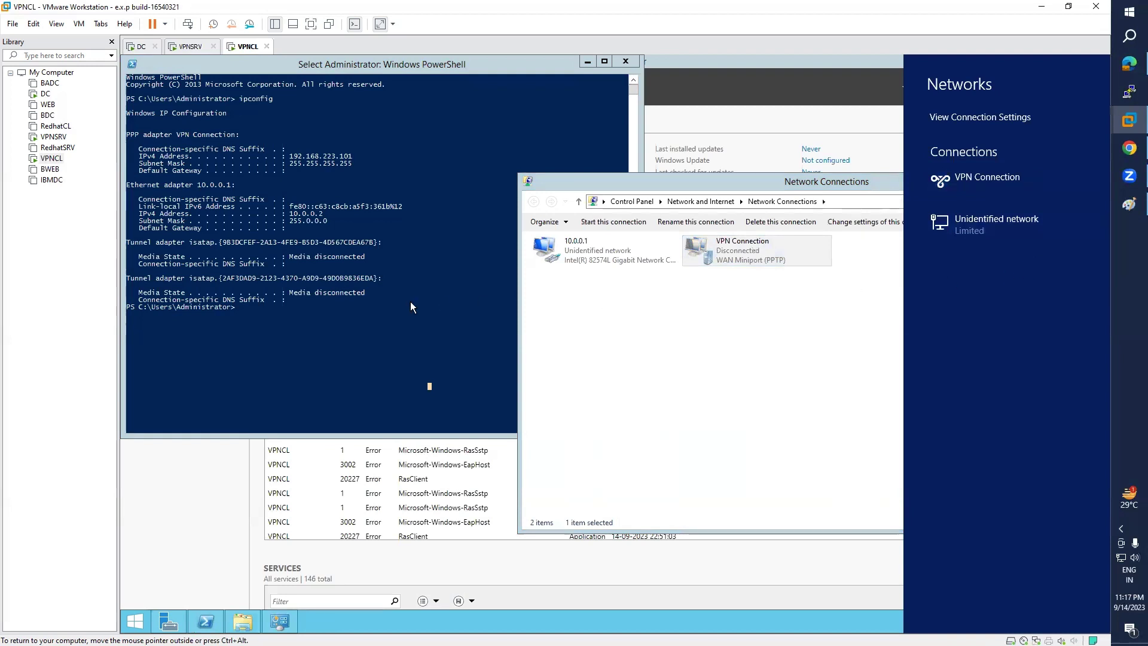
pyautogui.click(347, 330)
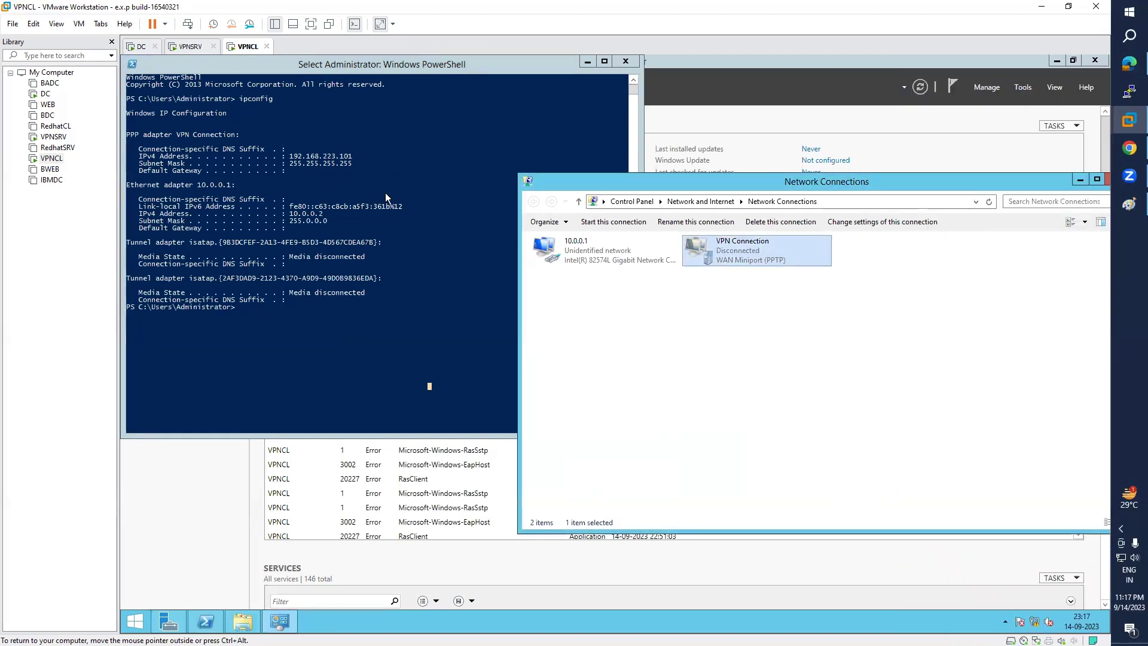
pyautogui.click(383, 246)
# - Rerun ipconfig and highlight 10.0.0.2, the only address left
pyautogui.press('Escape')
pyautogui.press('Up')
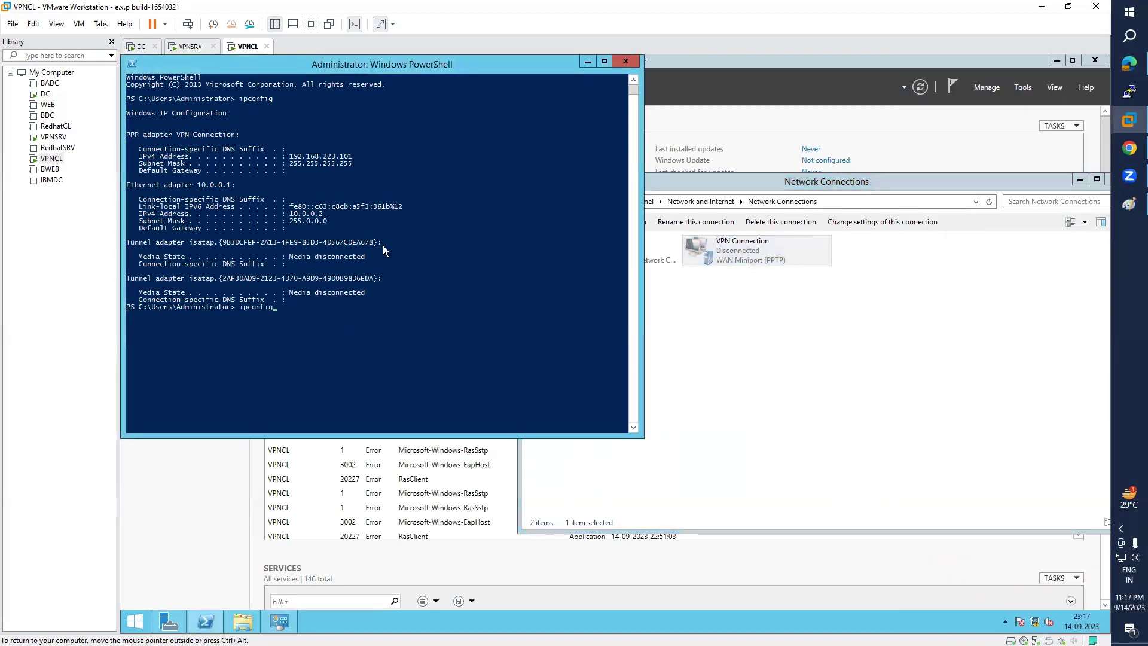
pyautogui.press('Return')
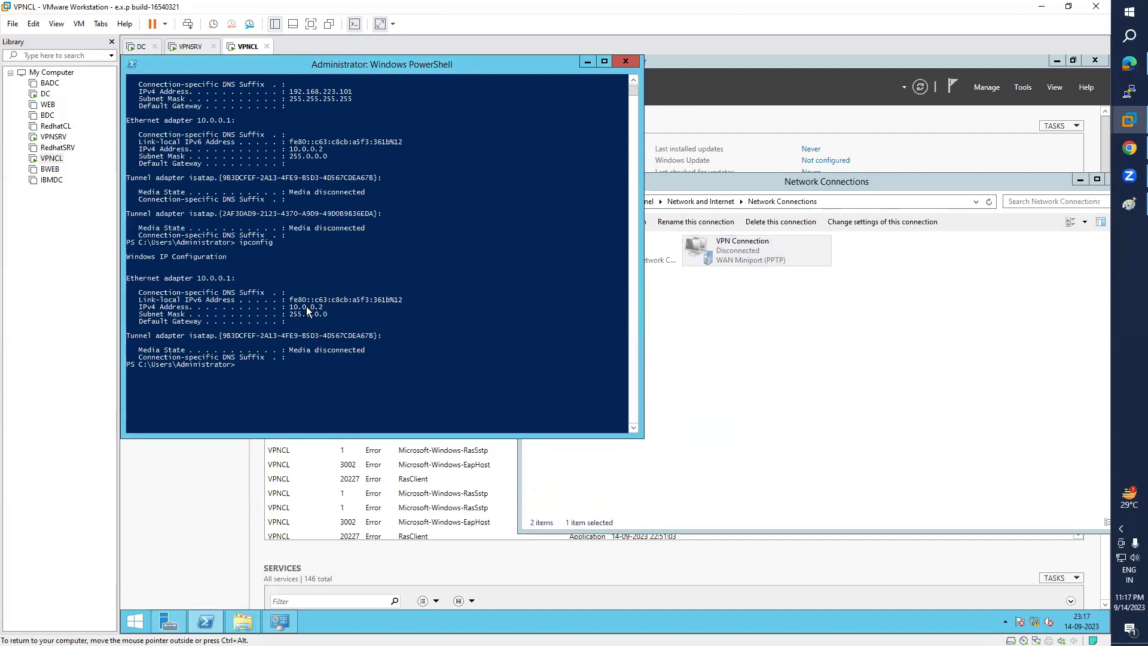
pyautogui.moveTo(289, 307); pyautogui.dragTo(323, 311)
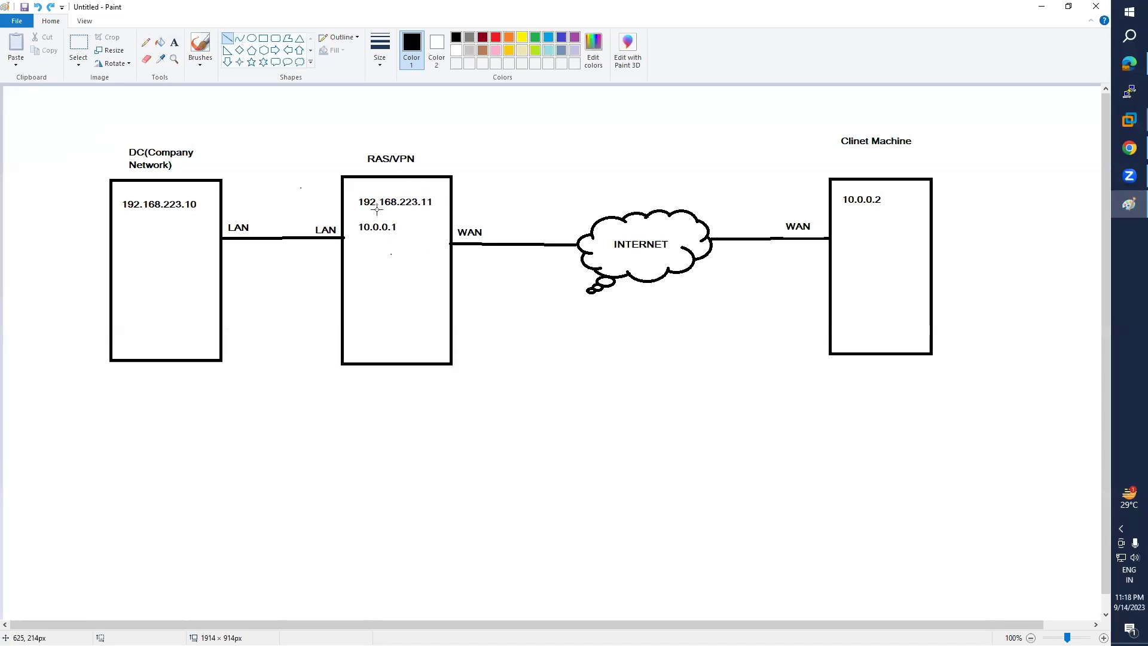
pyautogui.click(174, 42)
pyautogui.click(1041, 7)
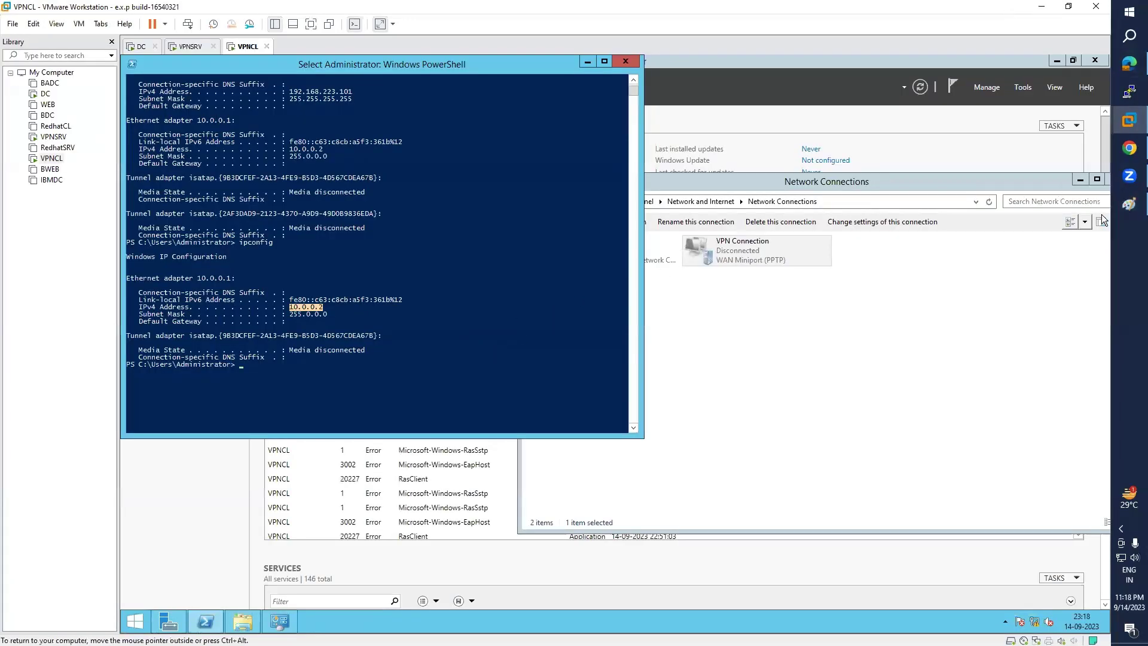
pyautogui.click(1129, 204)
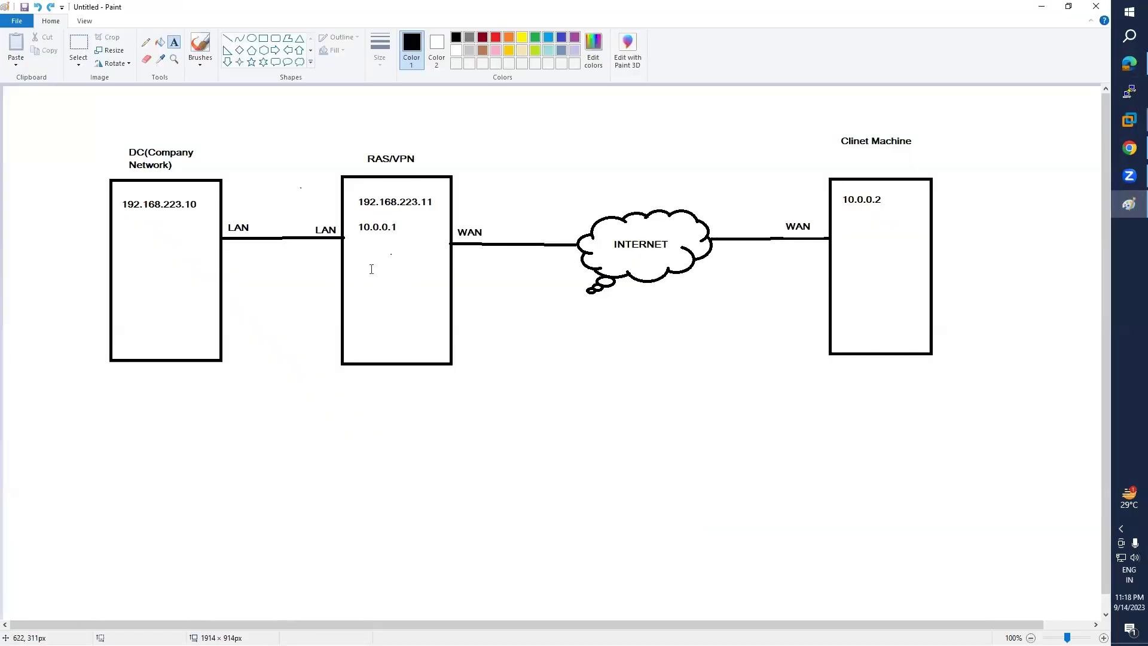
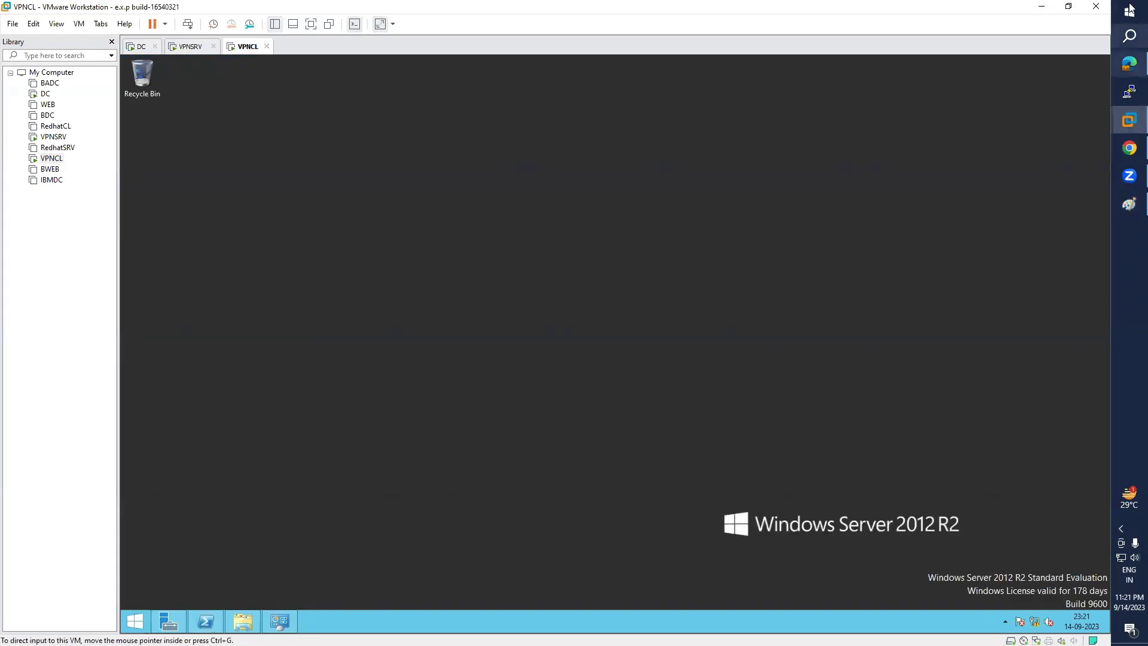
# - Open the Day25 - 14th-Sep-2023 notes from the Windows Batch-3 folder, maximized in Notepad
pyautogui.click(1041, 7)
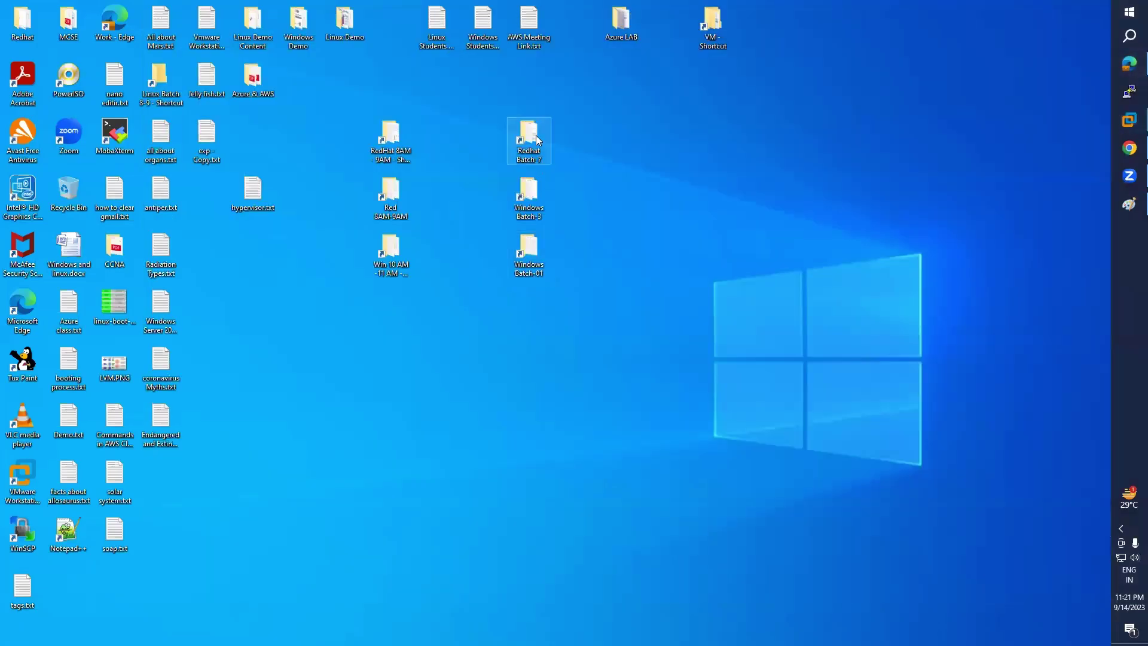
pyautogui.doubleClick(533, 213)
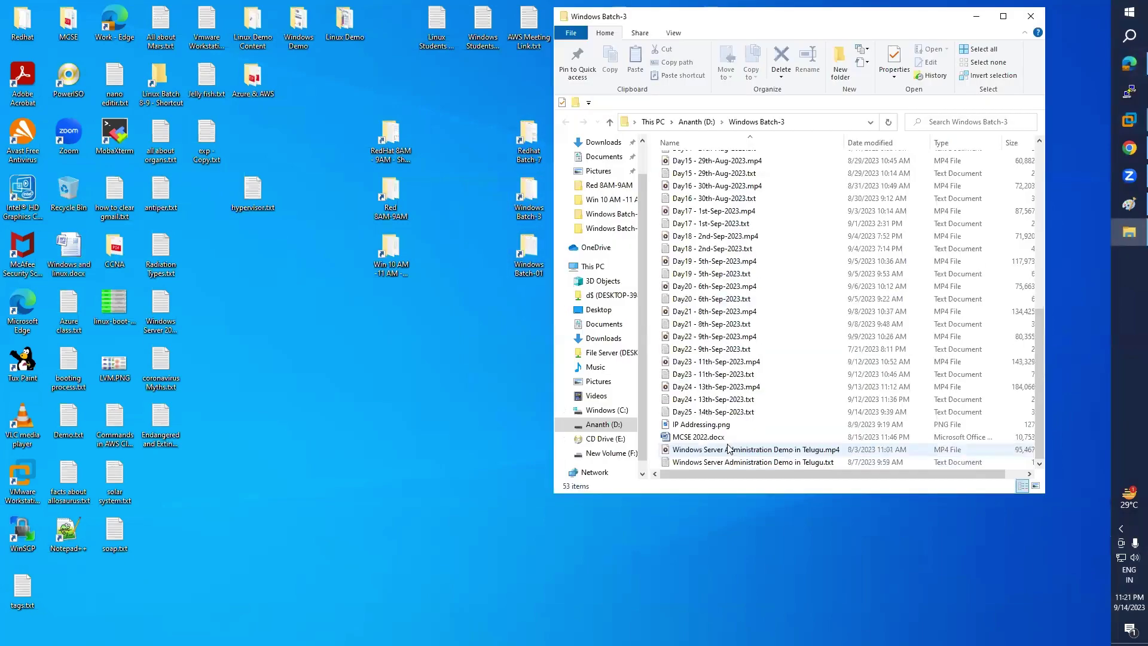
pyautogui.doubleClick(711, 412)
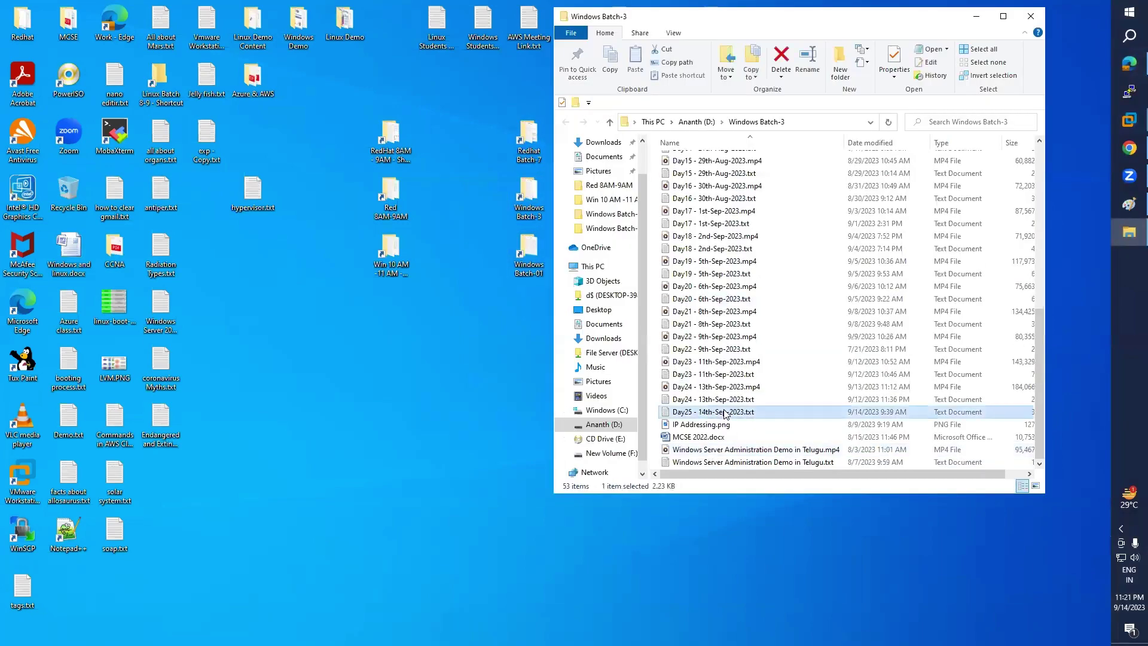
pyautogui.click(944, 157)
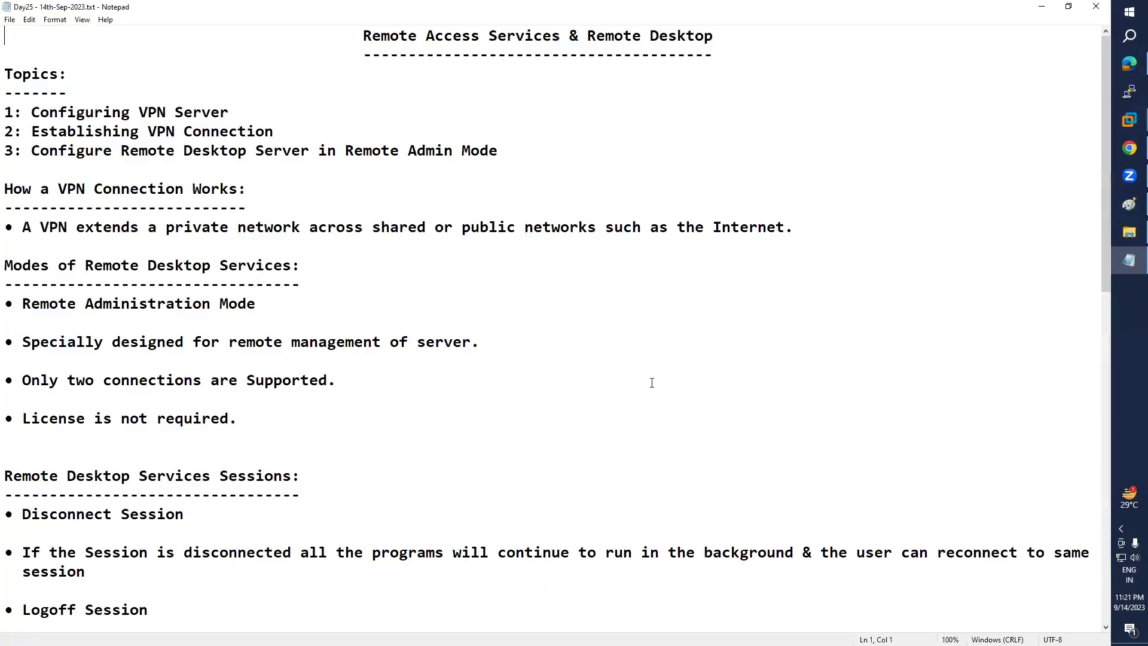
# - Highlight the Configuring VPN Server, Establishing VPN Connection and Remote Desktop Server topics, then return to VMware
pyautogui.moveTo(36, 114); pyautogui.dragTo(244, 108)
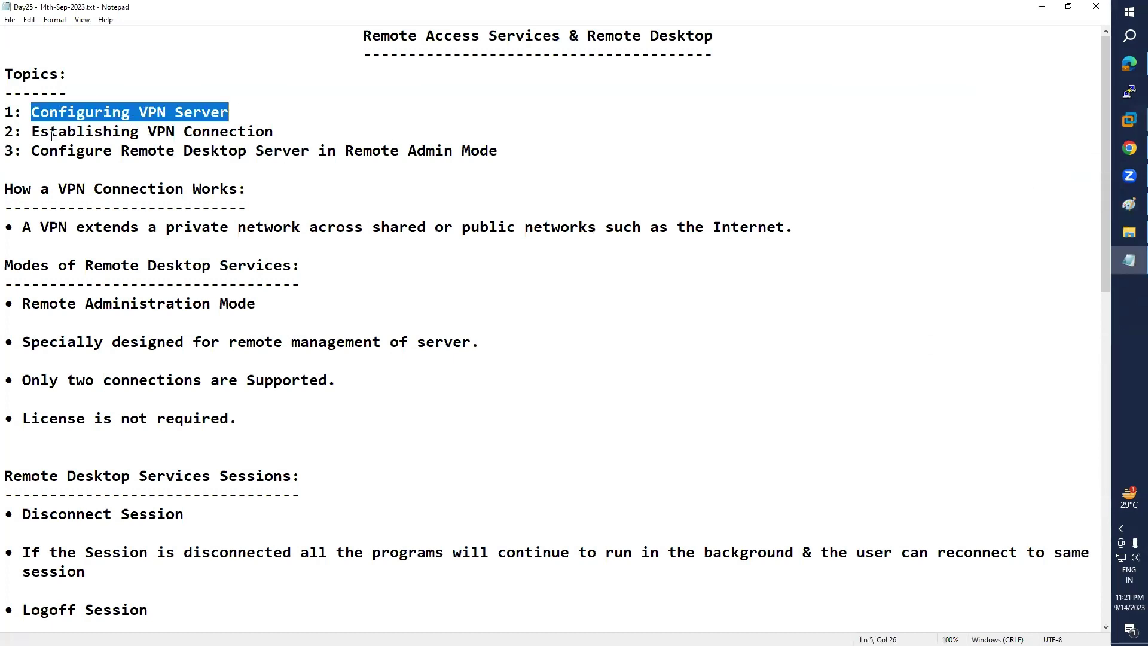
pyautogui.moveTo(34, 131); pyautogui.dragTo(284, 131)
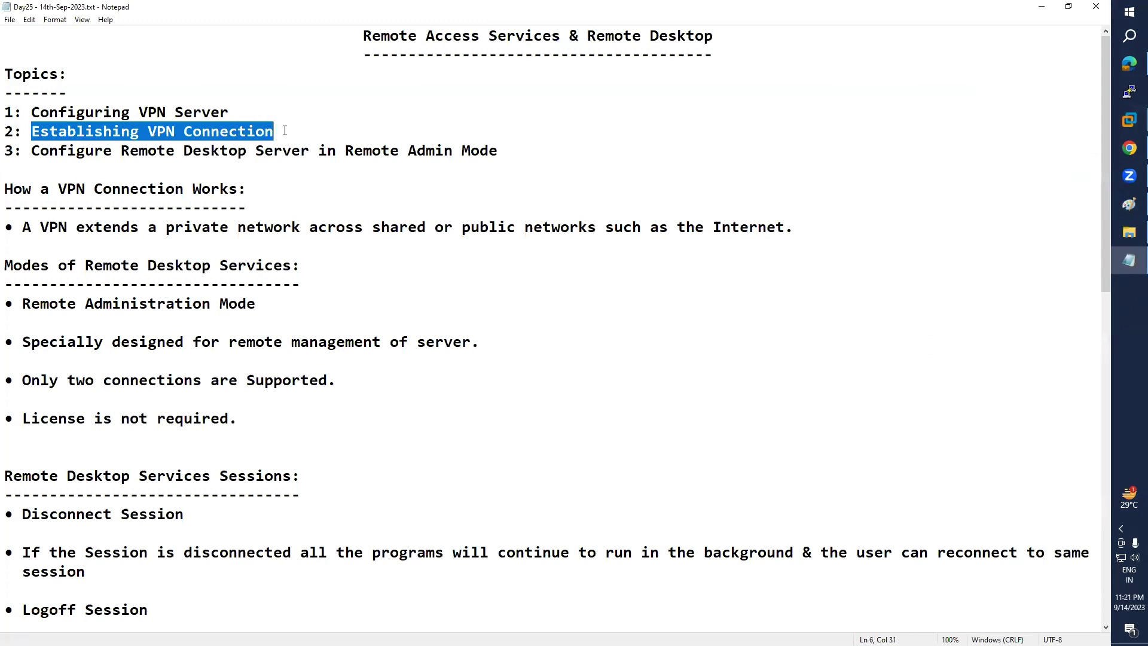
pyautogui.moveTo(42, 151); pyautogui.dragTo(534, 156)
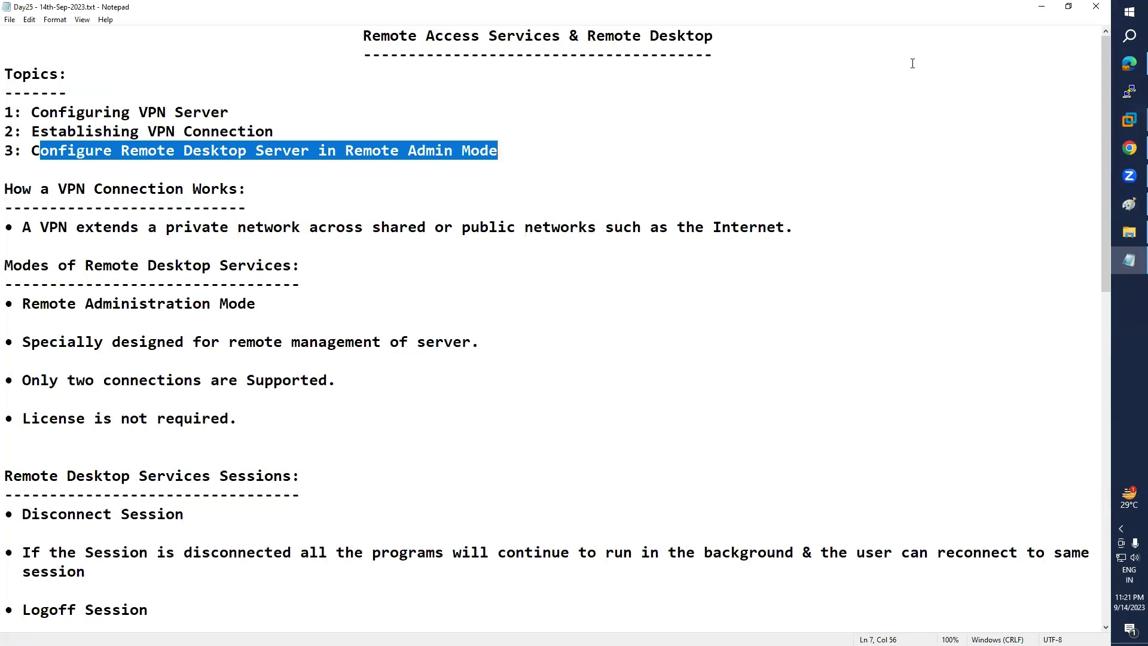
pyautogui.click(1041, 6)
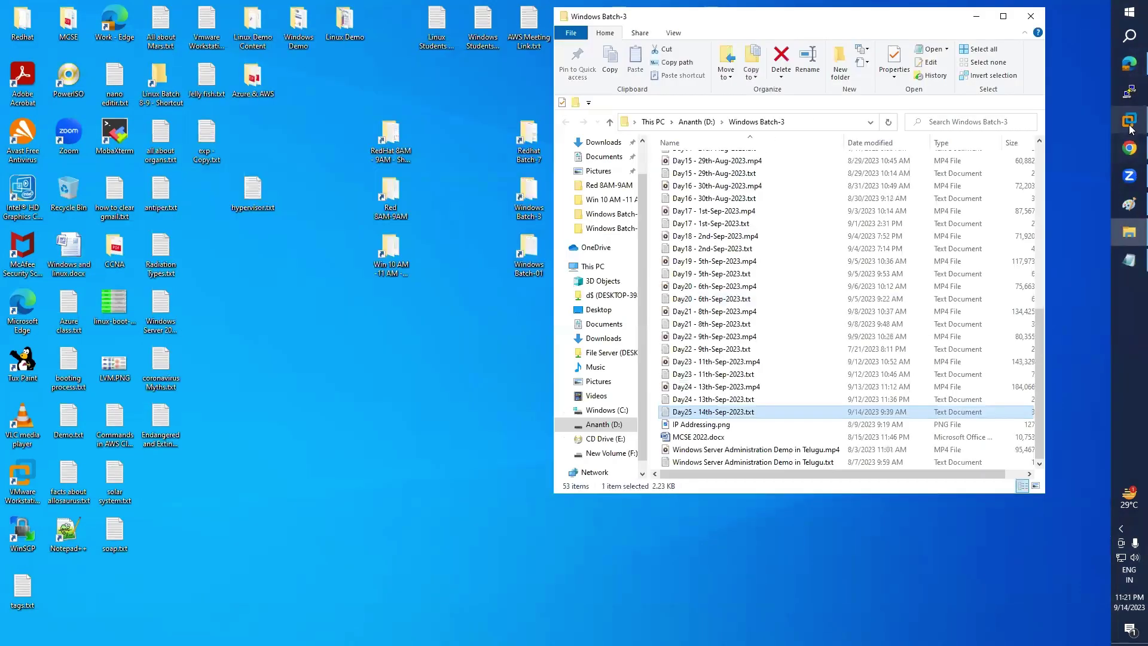
pyautogui.moveTo(1129, 120)
pyautogui.click(1013, 263)
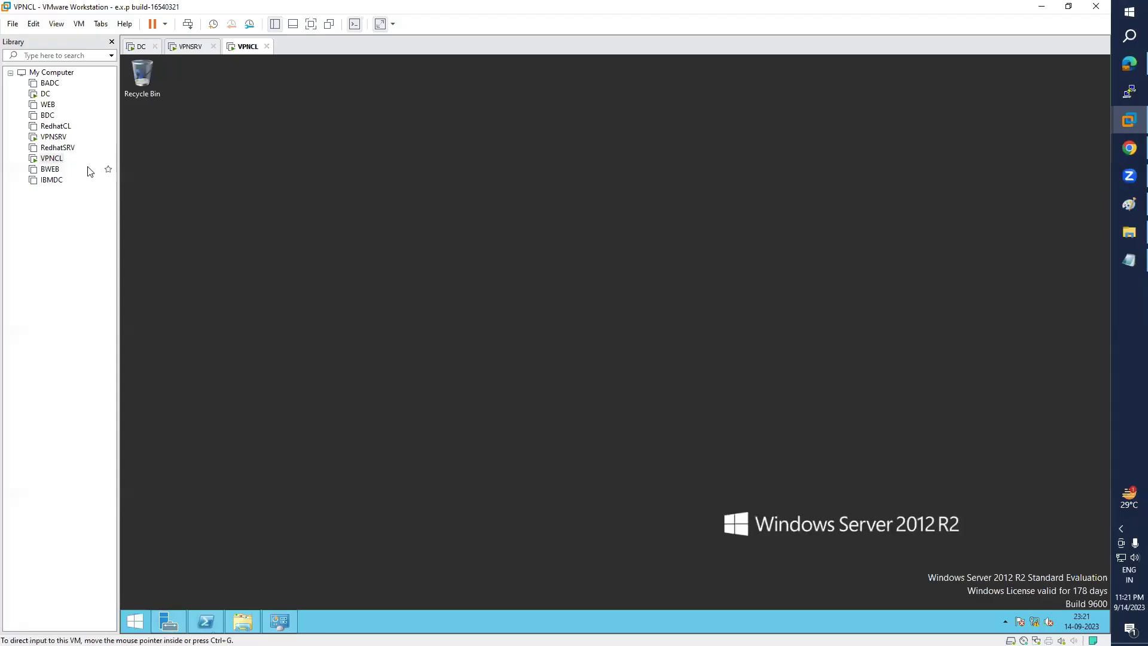
# - Bring up VPNCL's Network Connections and check the DC machine's address, 192.168.223.10
pyautogui.click(287, 622)
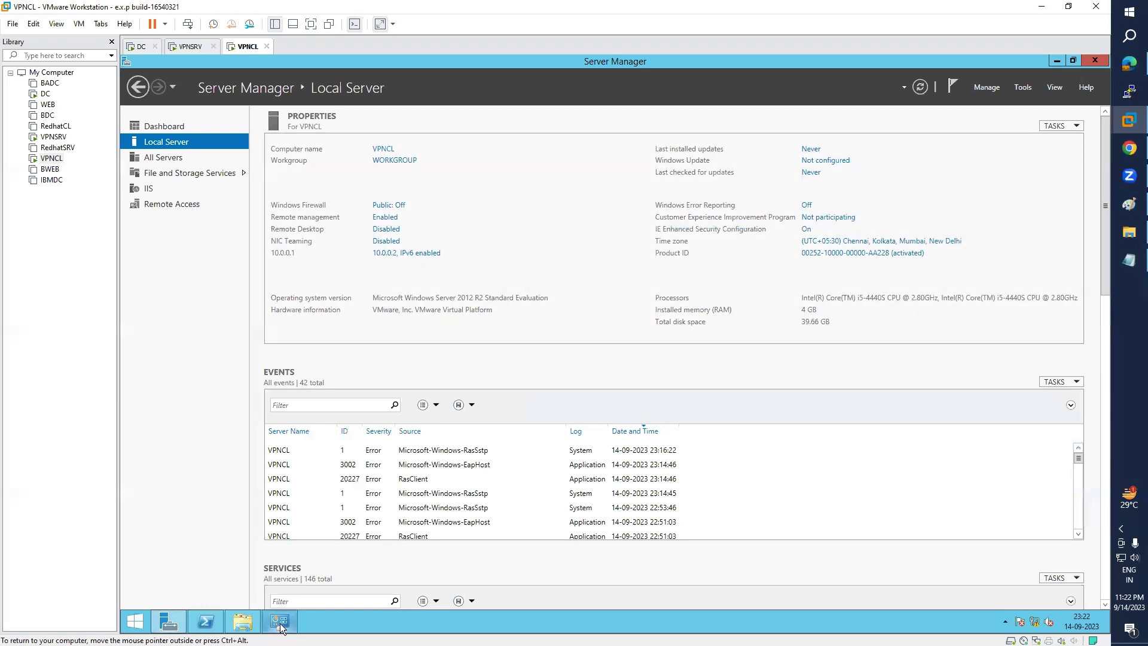
pyautogui.click(280, 623)
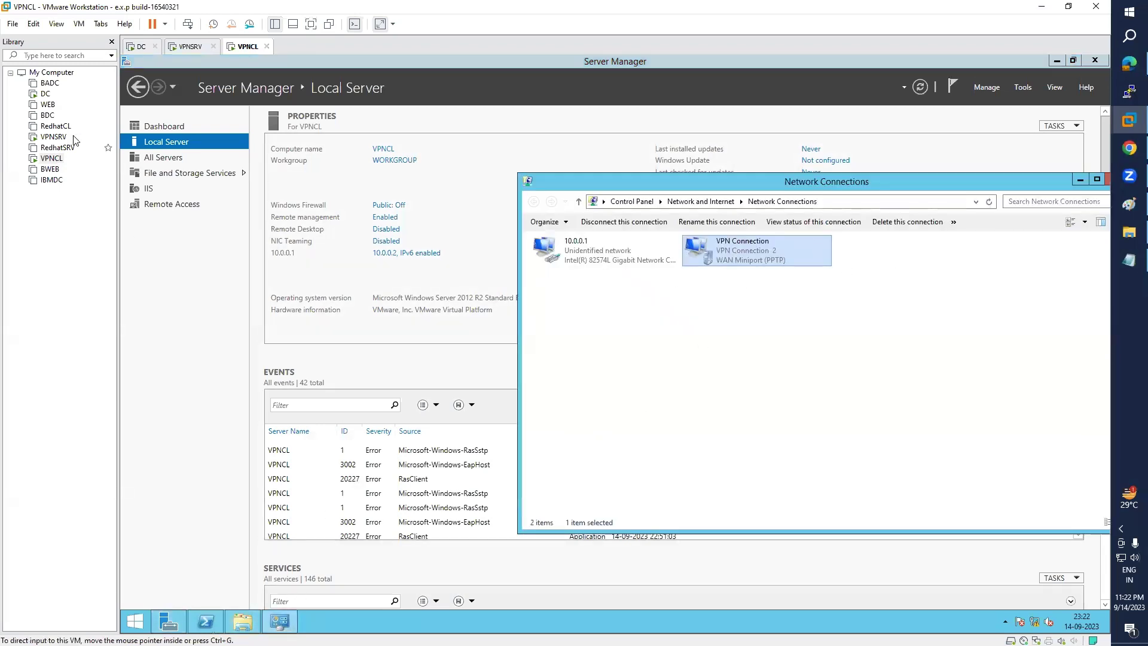
pyautogui.click(44, 94)
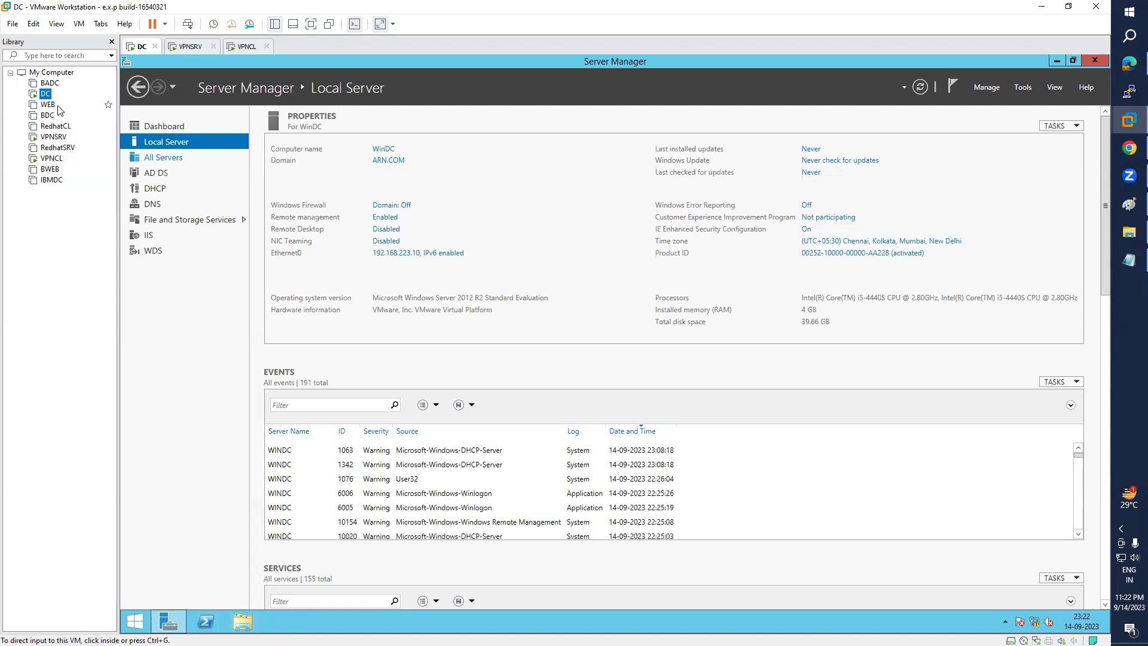
pyautogui.click(1129, 260)
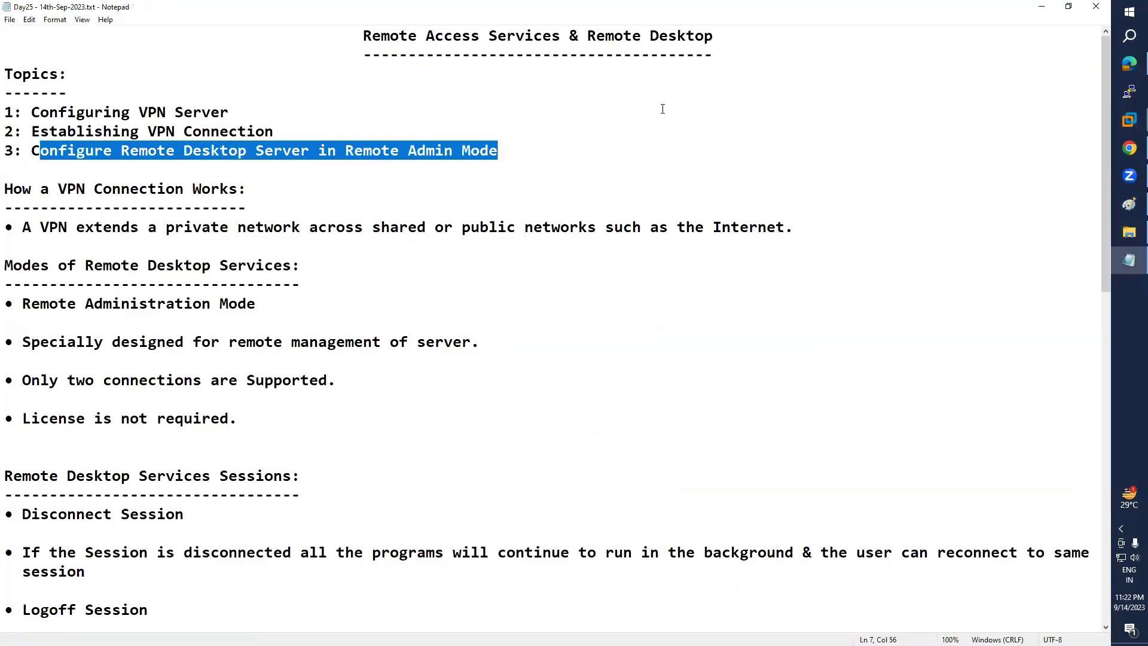
pyautogui.click(1041, 8)
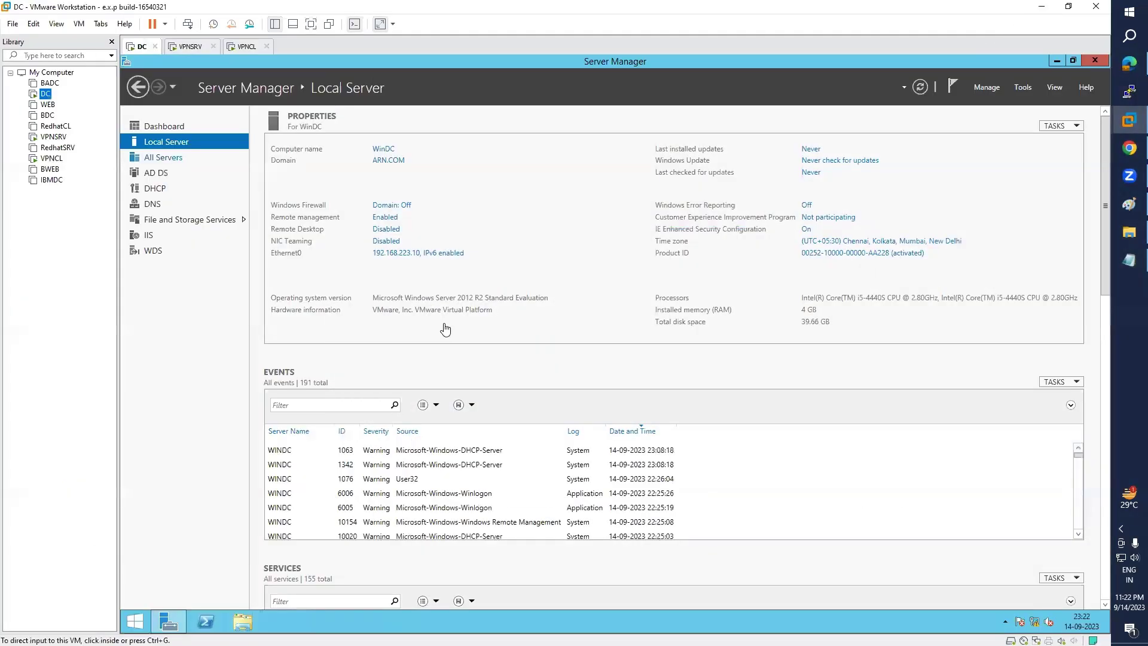
pyautogui.click(51, 158)
# - Disconnect VPNCL's VPN Connection from the Networks panel
pyautogui.rightClick(745, 249)
pyautogui.click(769, 258)
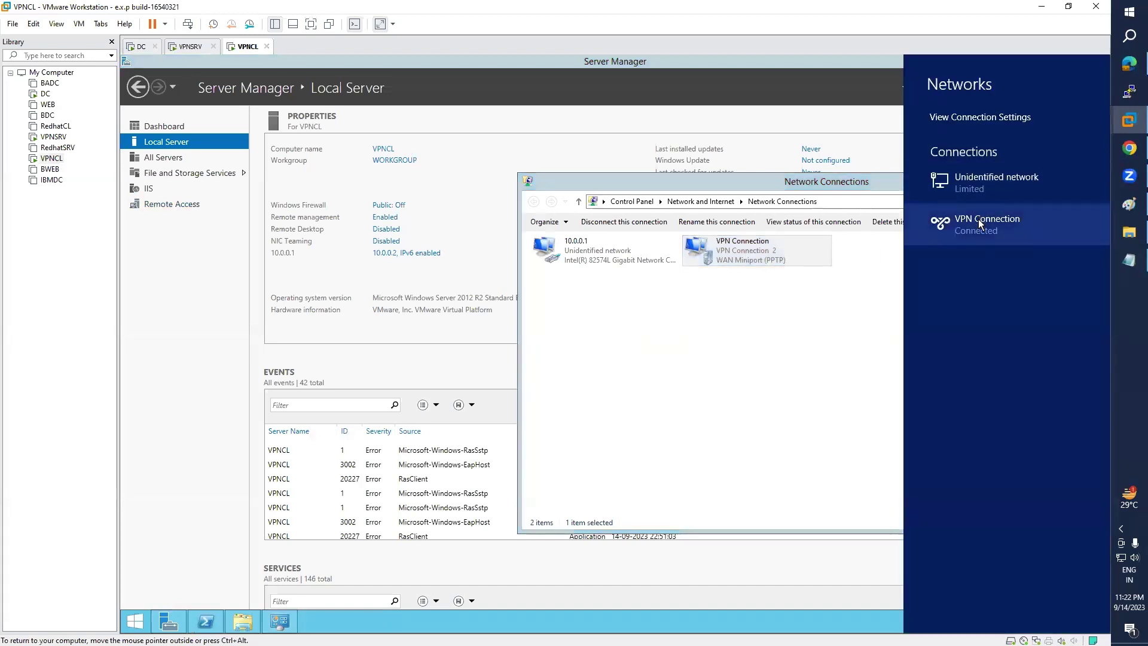
pyautogui.click(972, 232)
pyautogui.click(1028, 254)
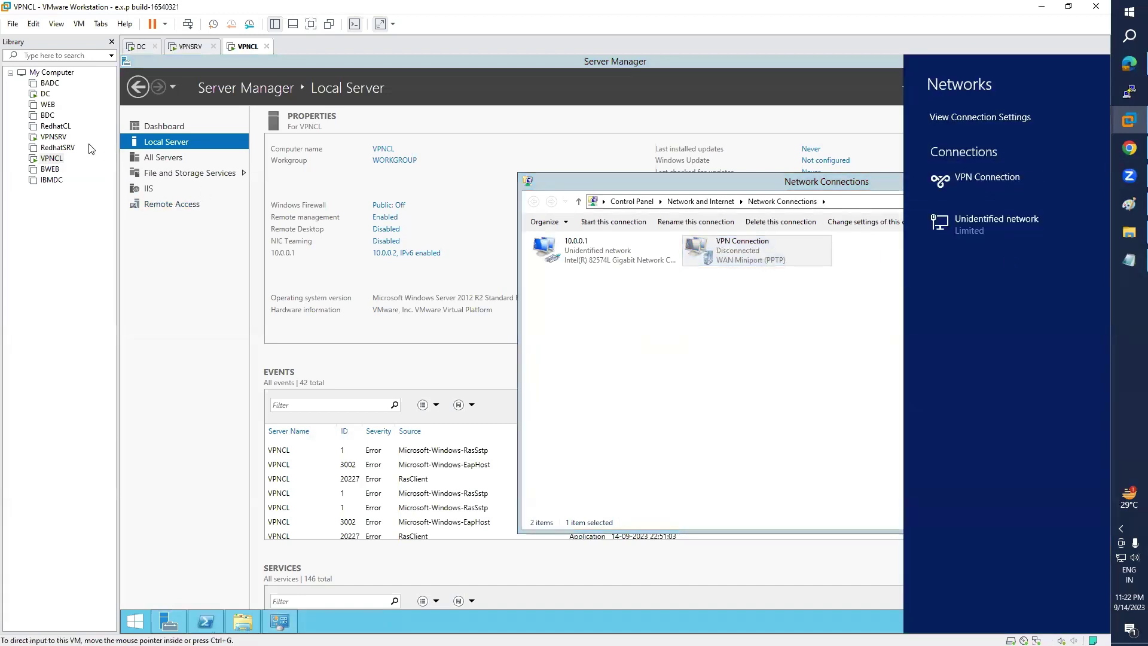
# - Look over the WEB and DC machines, then bring up VPNCL's Start screen
pyautogui.doubleClick(48, 105)
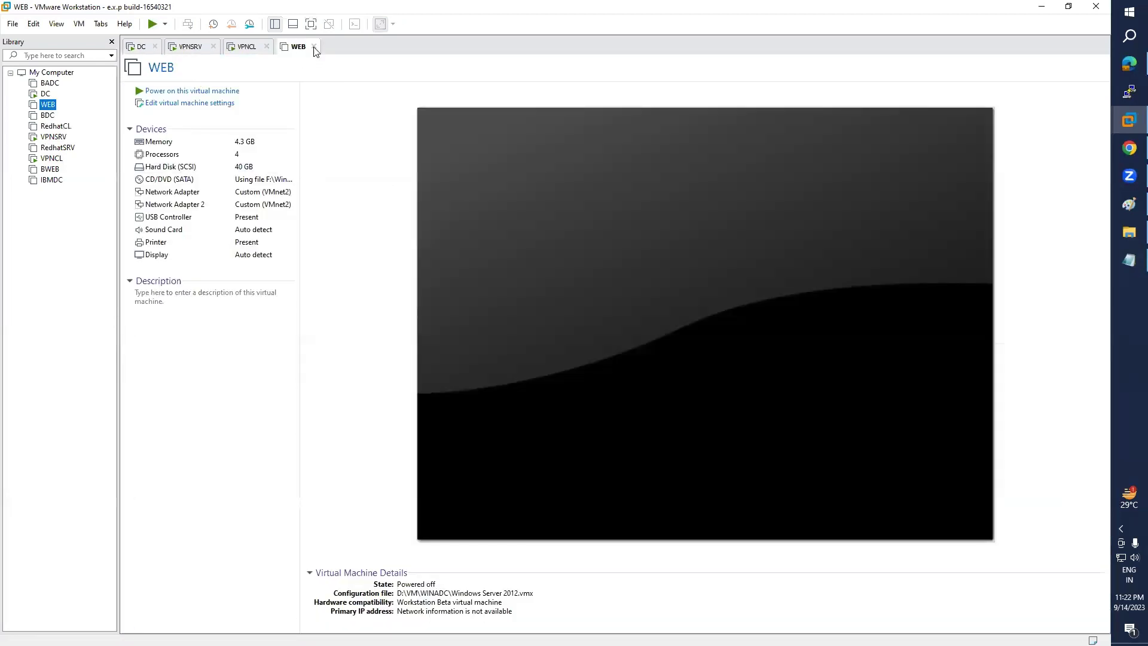
pyautogui.click(314, 46)
pyautogui.click(45, 94)
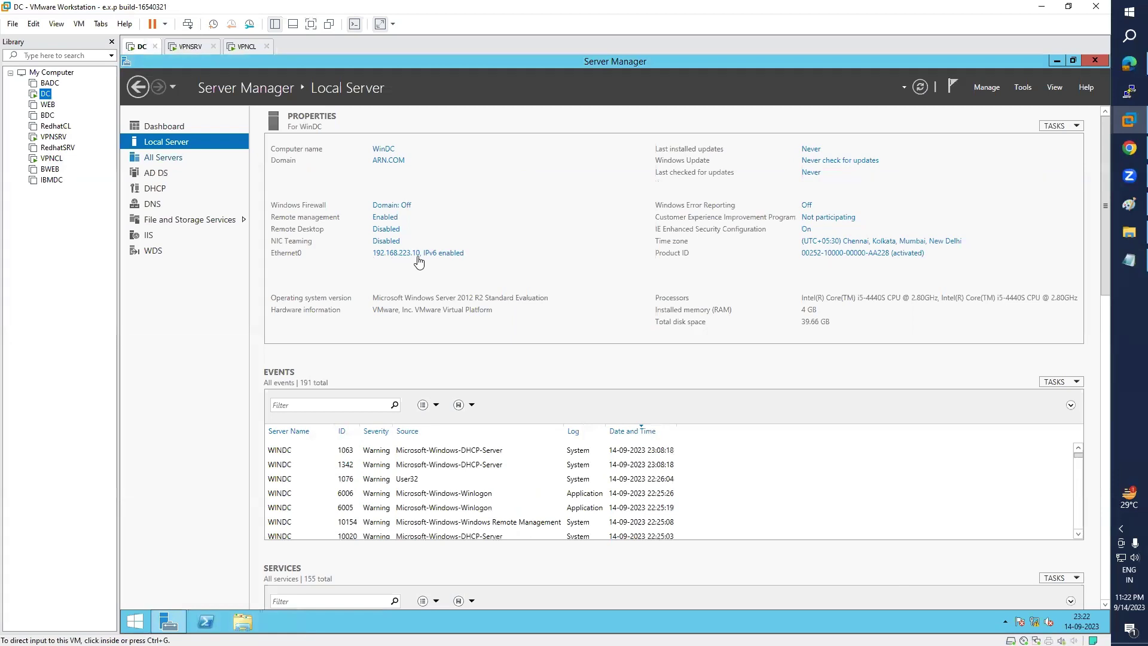
pyautogui.click(52, 159)
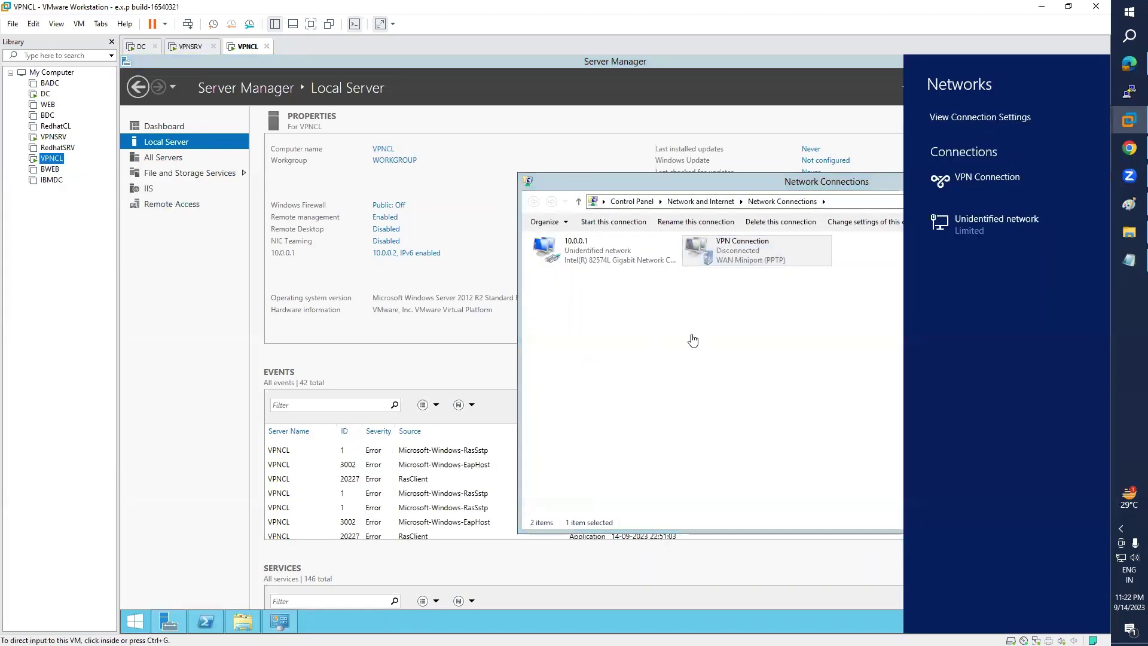
pyautogui.click(136, 623)
# - Search the Start screen for mstsc and launch Remote Desktop Connection
pyautogui.click(1078, 103)
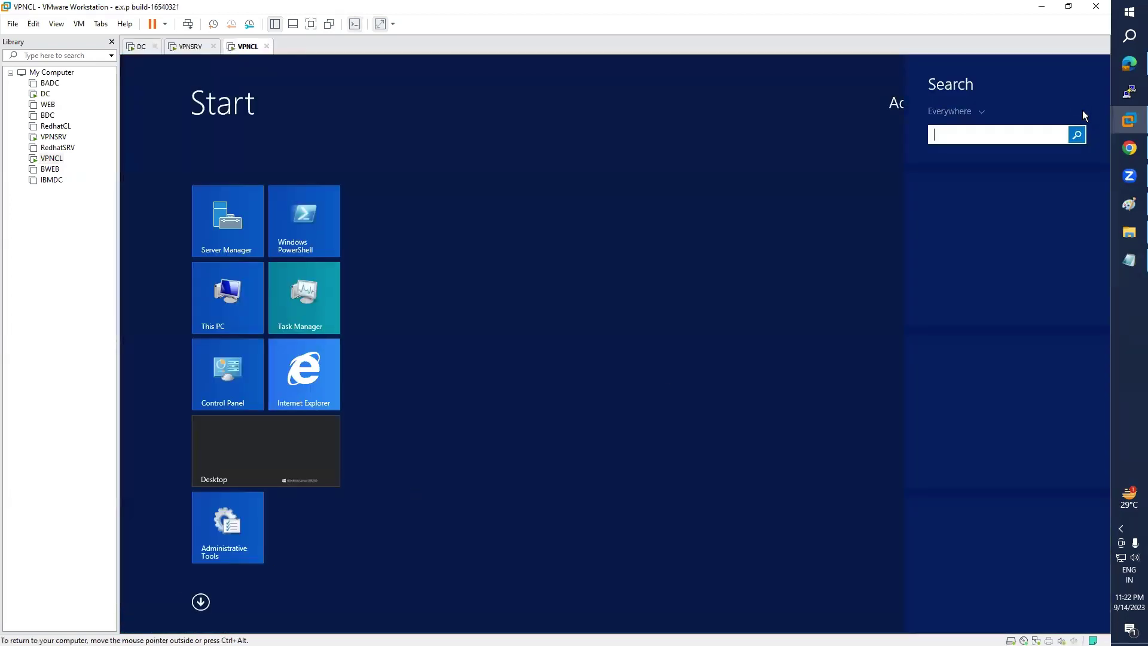
pyautogui.write('mstsc')
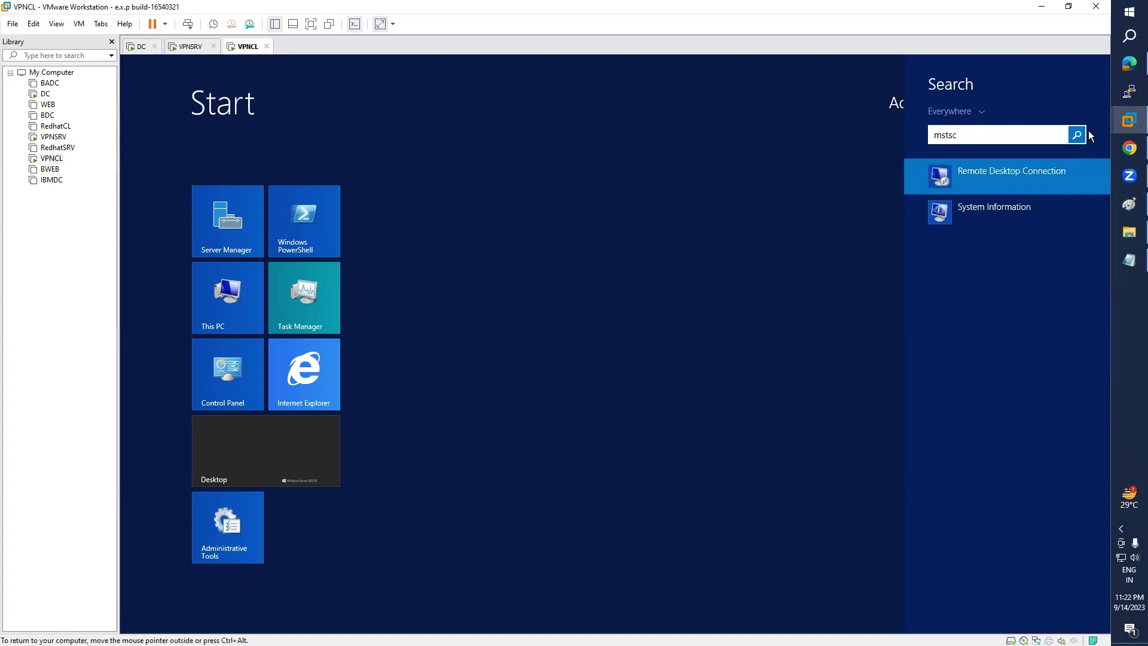
pyautogui.click(1001, 168)
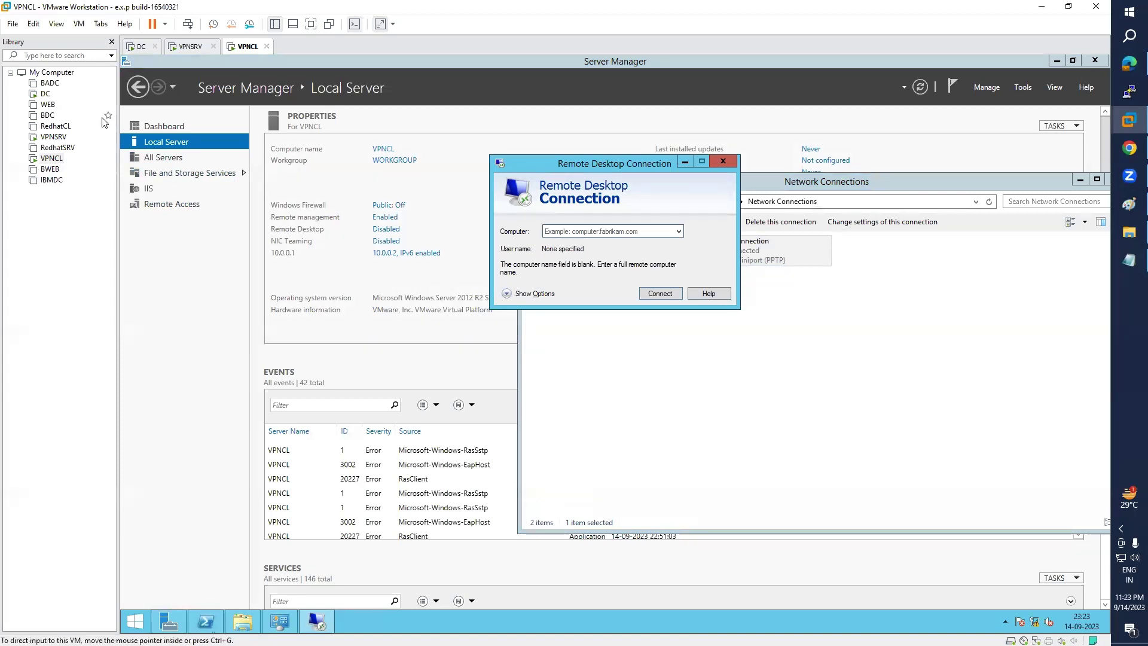
# - Try a Remote Desktop connection to 192.168.223.10
pyautogui.click(575, 232)
pyautogui.write('192.168.223.10')
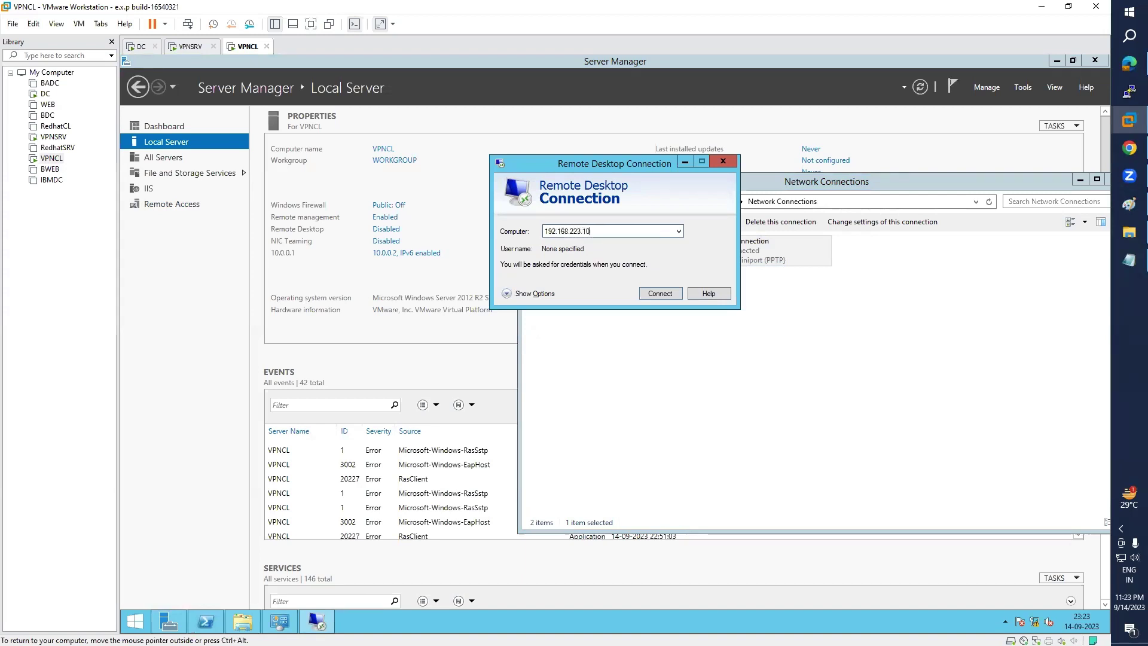
pyautogui.press('Return')
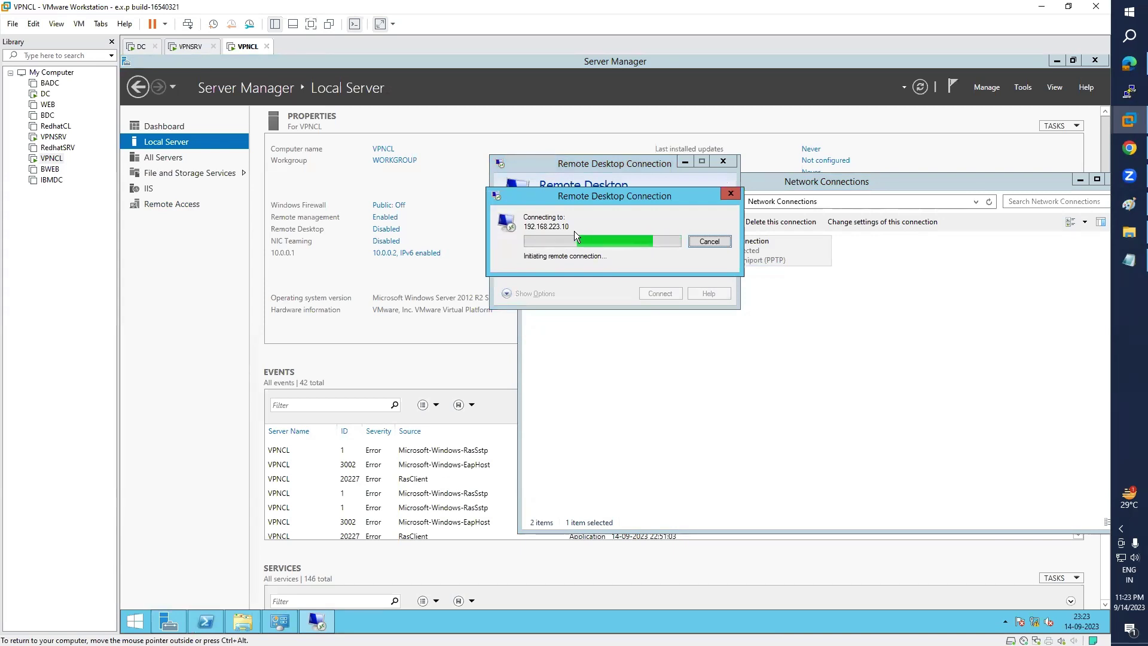
# - Run ipconfig in PowerShell and highlight 10.0.0.2, showing no VPN adapter is present
pyautogui.click(206, 620)
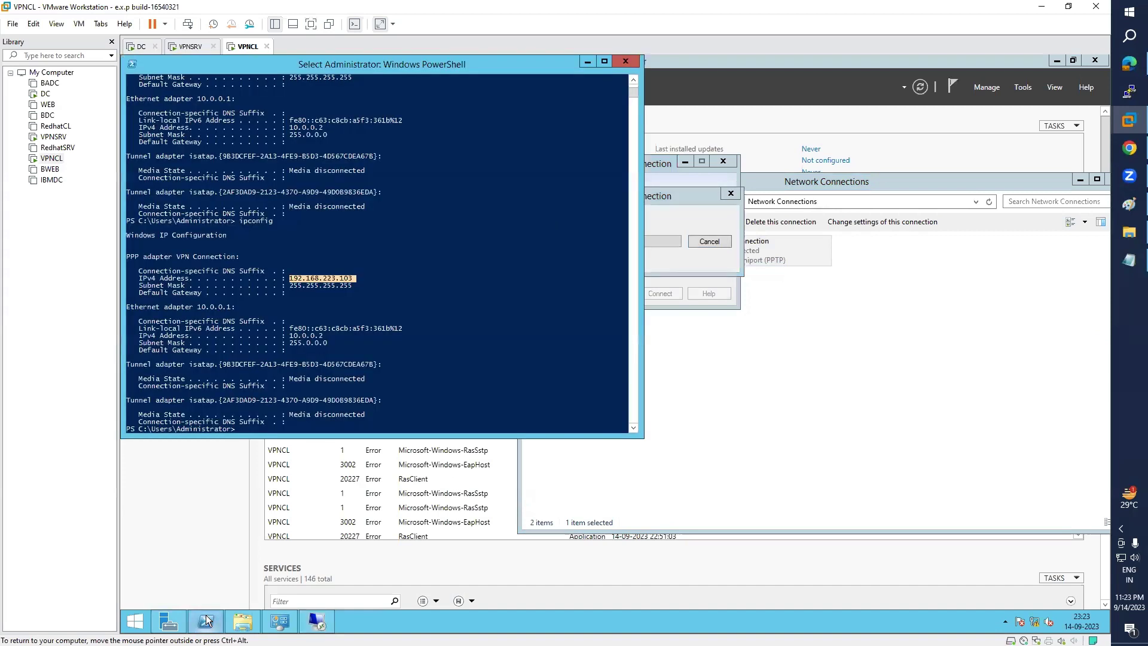
pyautogui.write('ipconfig')
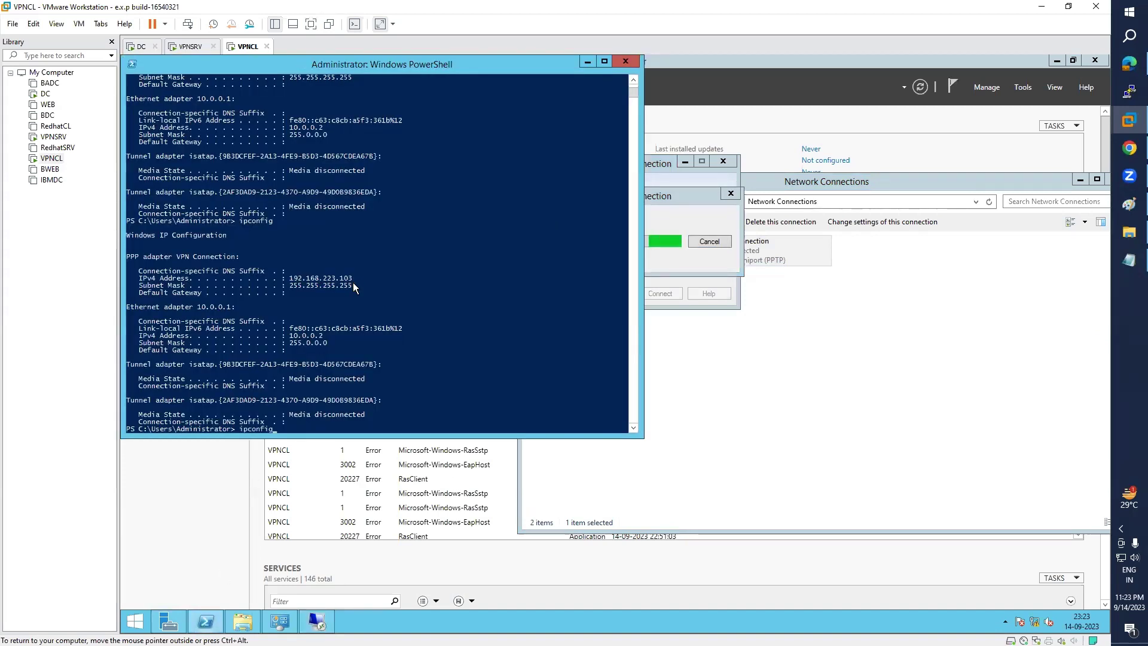
pyautogui.press('Return')
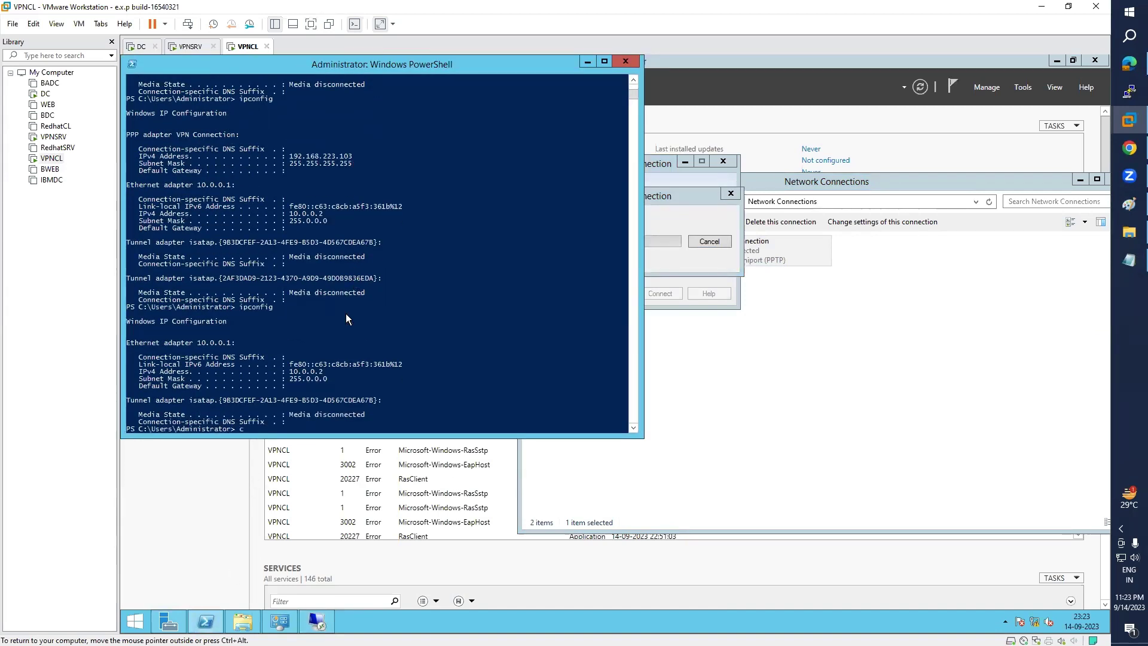
pyautogui.write('cls')
pyautogui.press('Return')
pyautogui.write('cls')
pyautogui.press('BackSpace')
pyautogui.press('BackSpace')
pyautogui.press('BackSpace')
pyautogui.write('ipconfig')
pyautogui.press('Return')
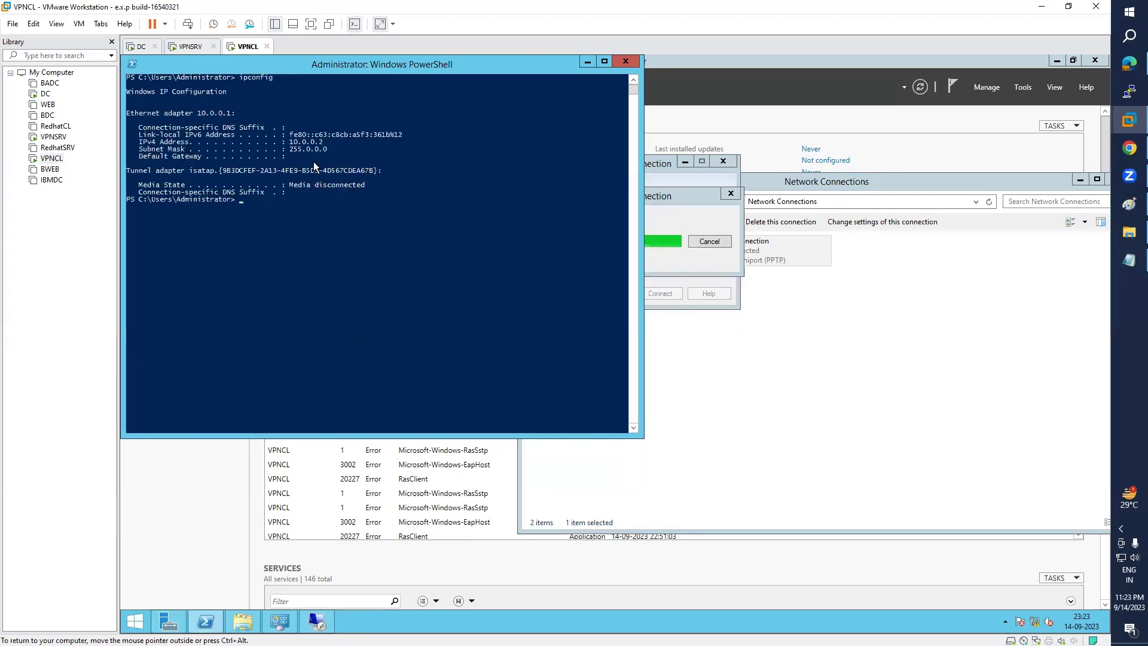
pyautogui.moveTo(299, 142); pyautogui.dragTo(323, 144)
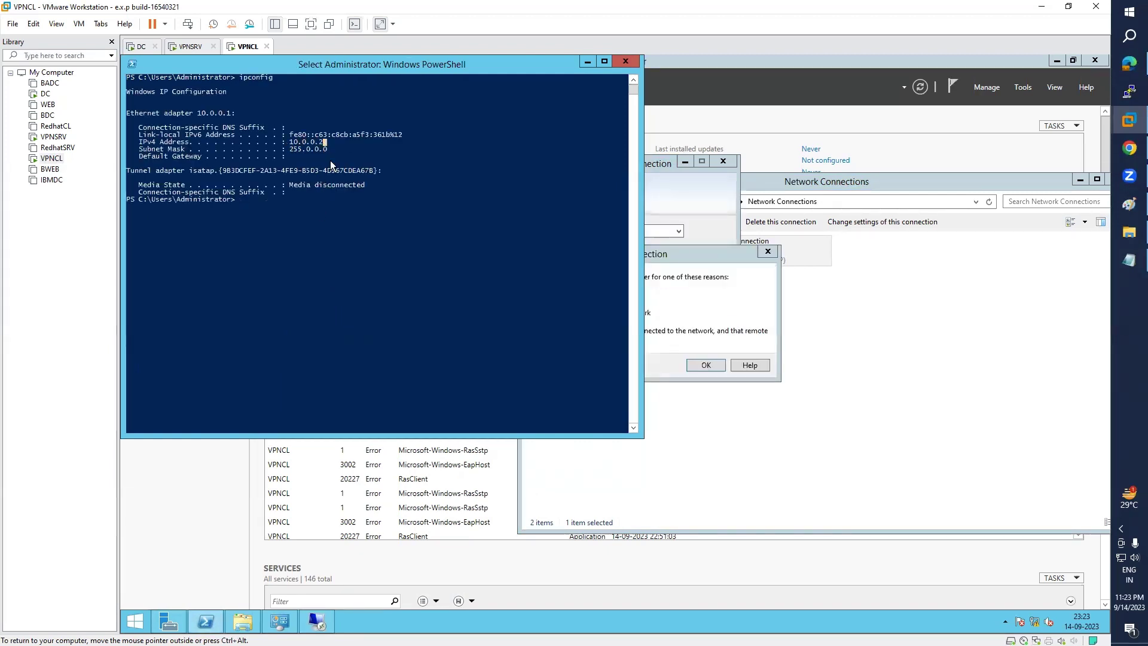
# - Dismiss the connection error, minimize Remote Desktop Connection, and bring Server Manager forward
pyautogui.click(669, 310)
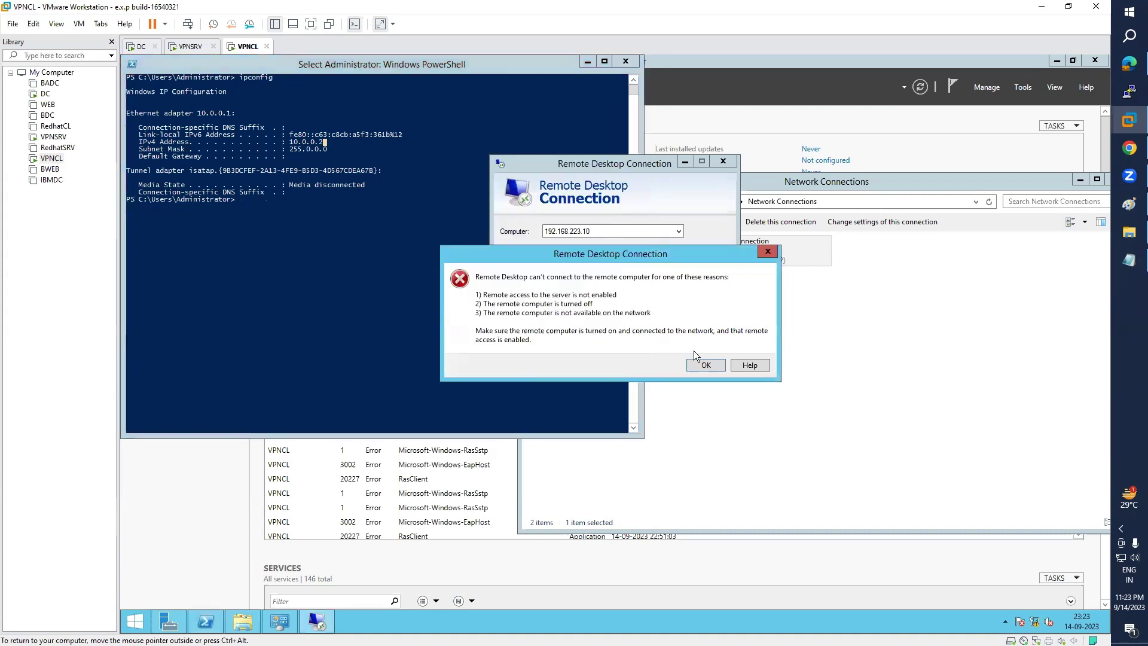
pyautogui.click(704, 365)
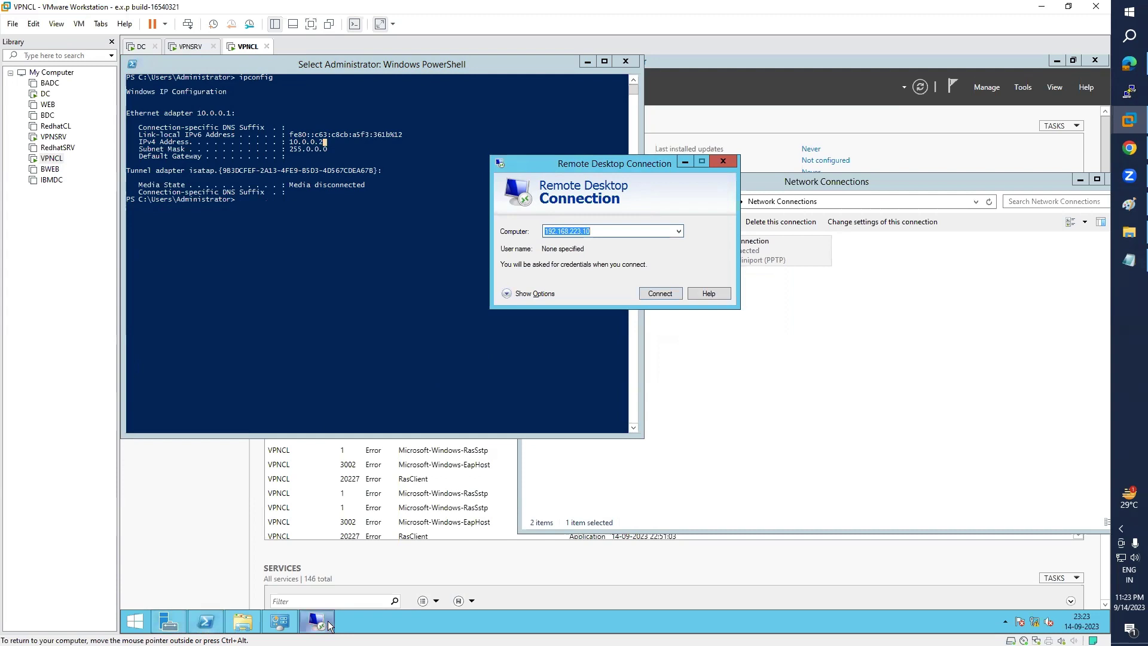
pyautogui.click(198, 625)
pyautogui.click(169, 623)
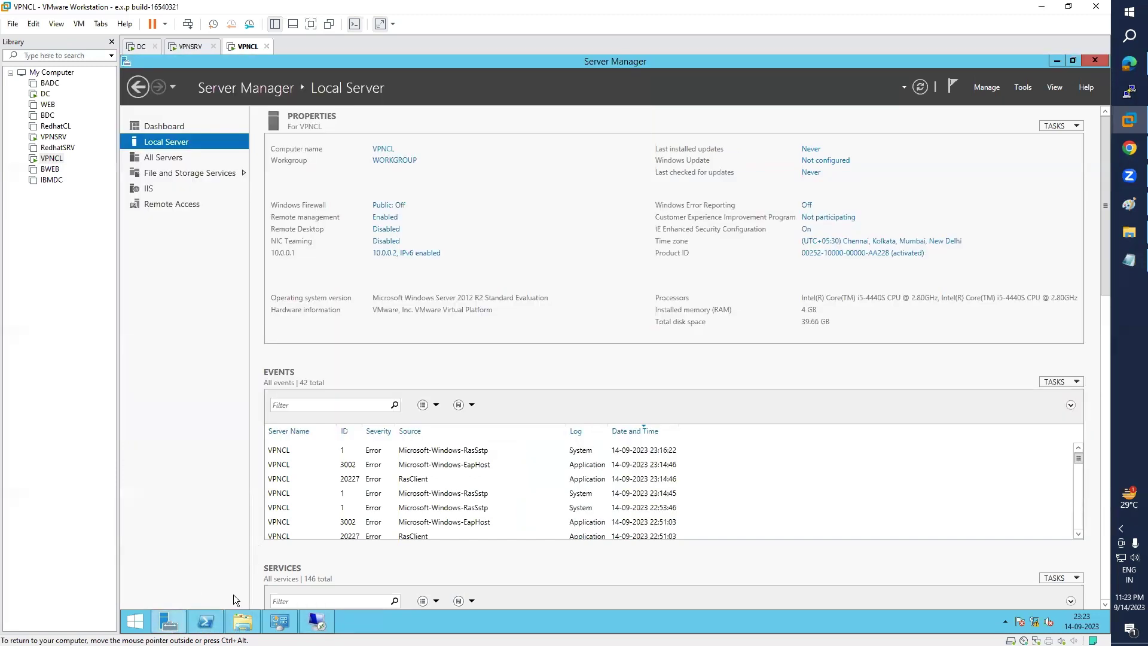
# - Open Network Connections by searching ncpa.cpl from the Start screen
pyautogui.click(241, 623)
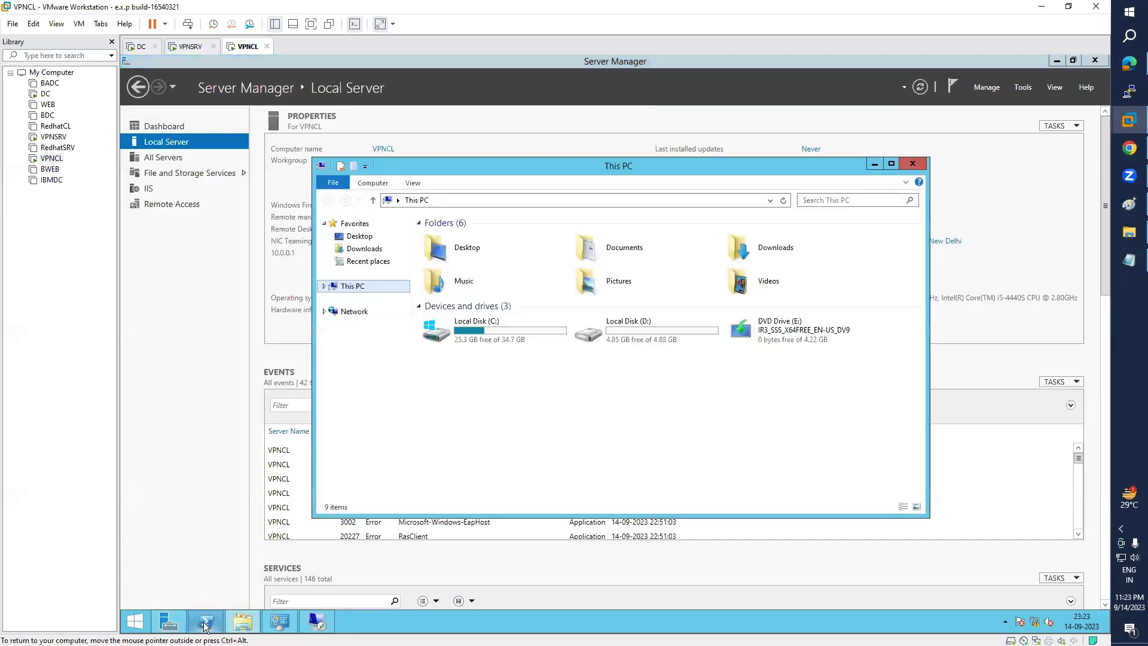
pyautogui.moveTo(242, 623)
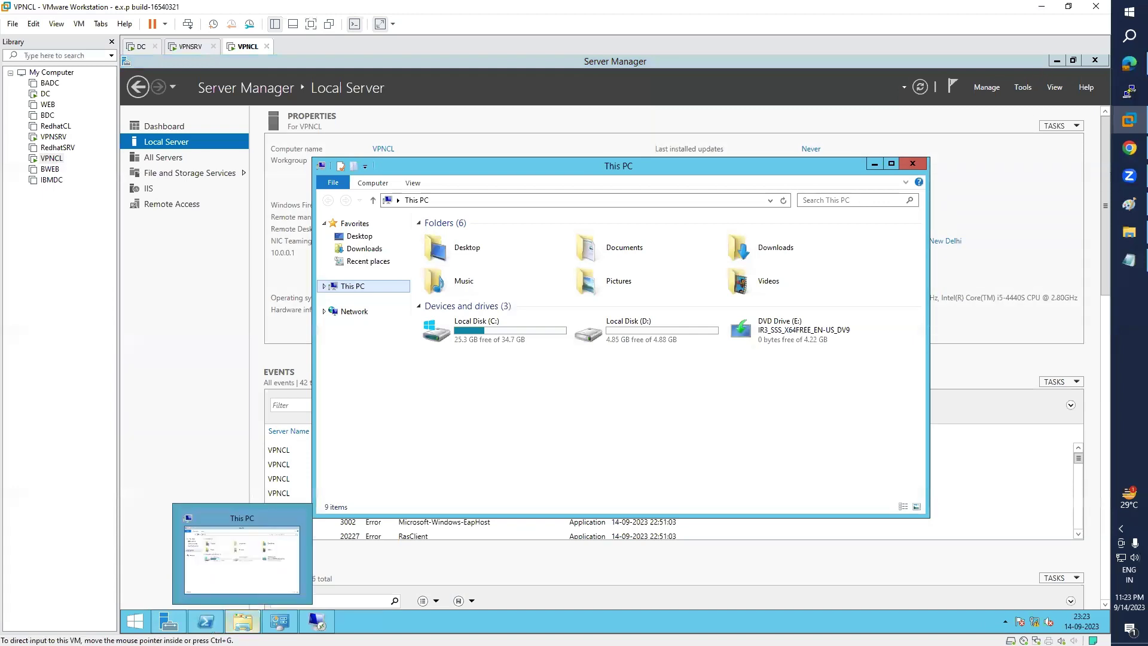
pyautogui.click(135, 622)
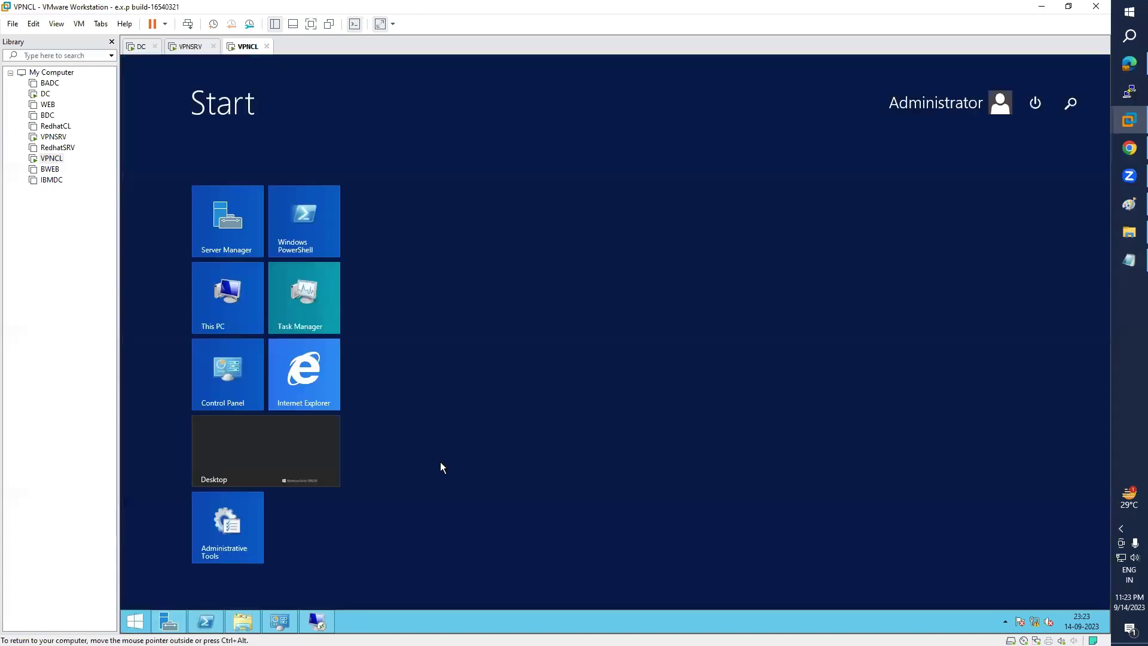
pyautogui.click(1070, 103)
pyautogui.write('ncpa.cpl')
pyautogui.press('Return')
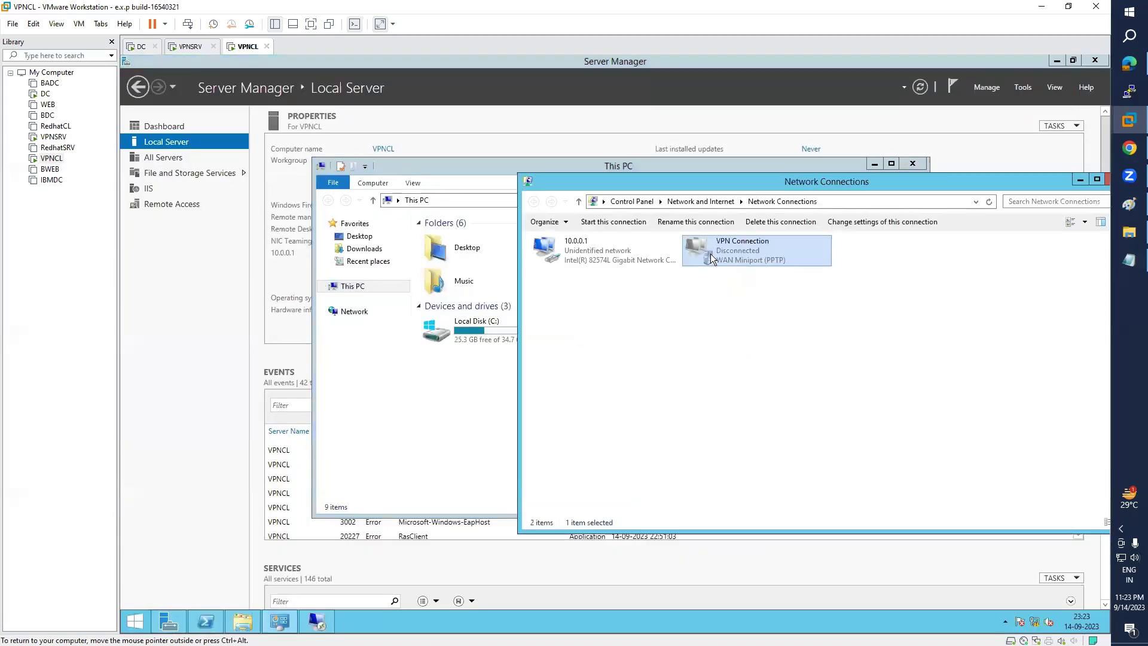
# - Connect the VPN Connection from the Networks panel
pyautogui.rightClick(710, 253)
pyautogui.click(739, 263)
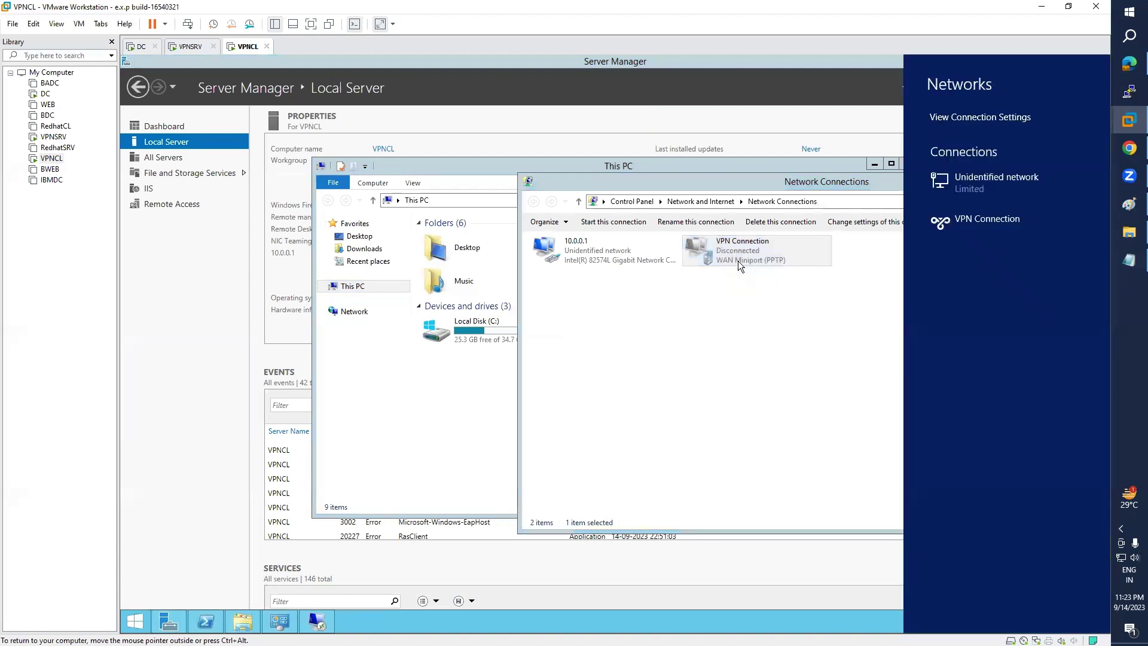
pyautogui.click(976, 226)
pyautogui.click(1057, 253)
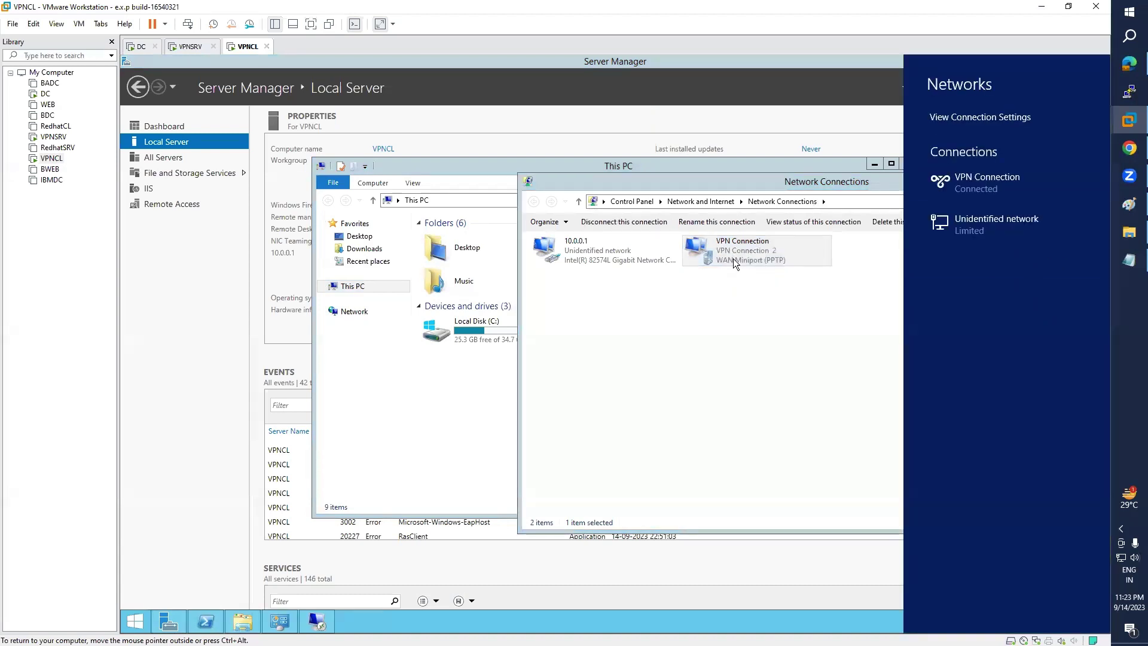
# - Retry Remote Desktop to 192.168.223.10, confirm VPN address 192.168.223.104 via ipconfig, and dismiss the failure
pyautogui.click(307, 621)
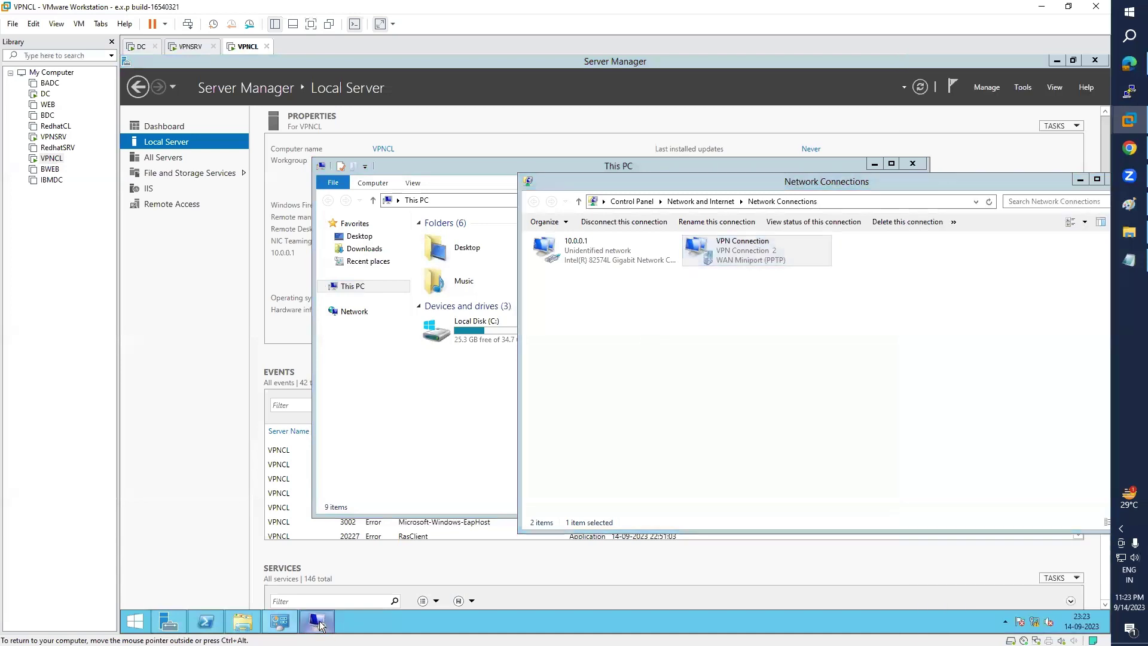
pyautogui.click(661, 296)
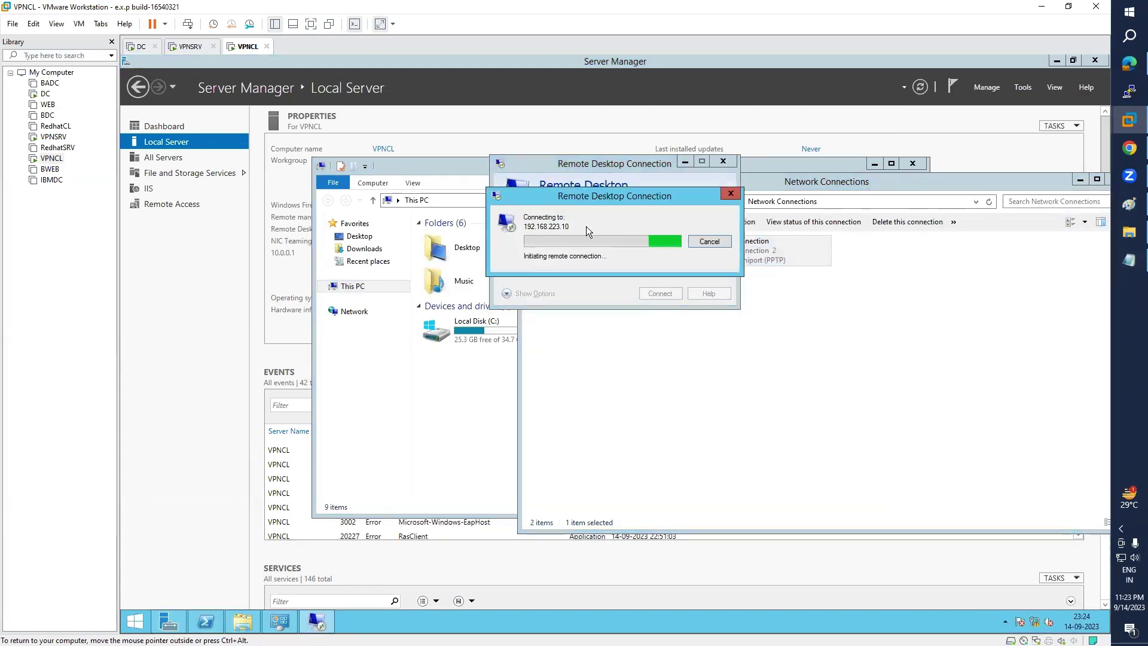
pyautogui.click(206, 622)
pyautogui.press('Up')
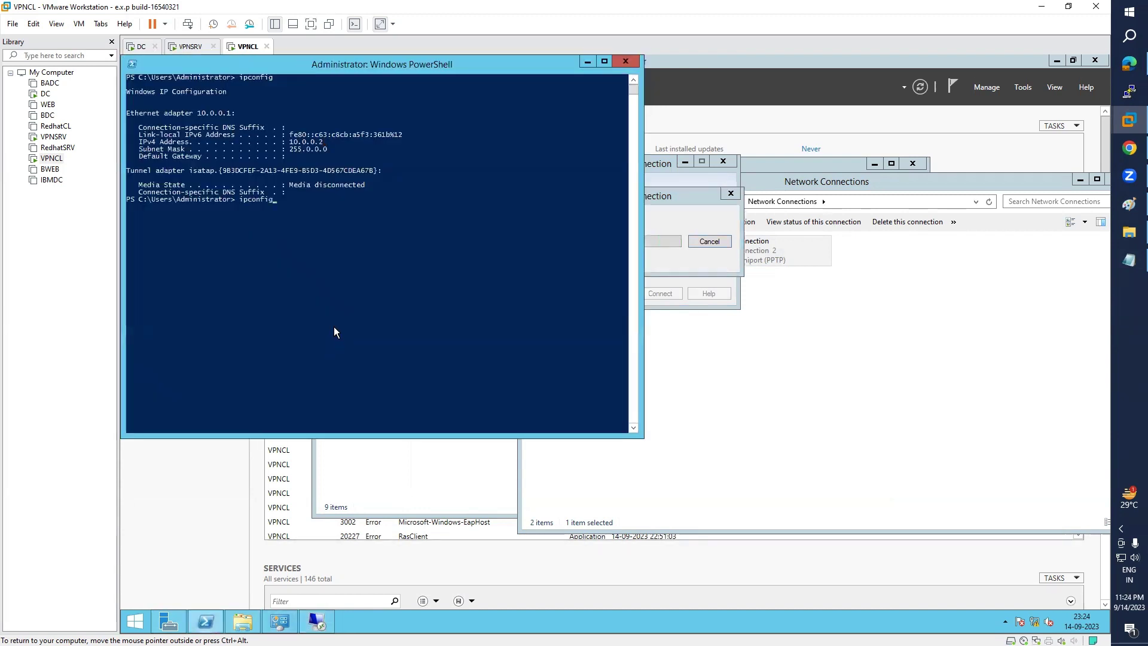
pyautogui.press('Return')
pyautogui.moveTo(290, 257); pyautogui.dragTo(360, 262)
pyautogui.click(678, 216)
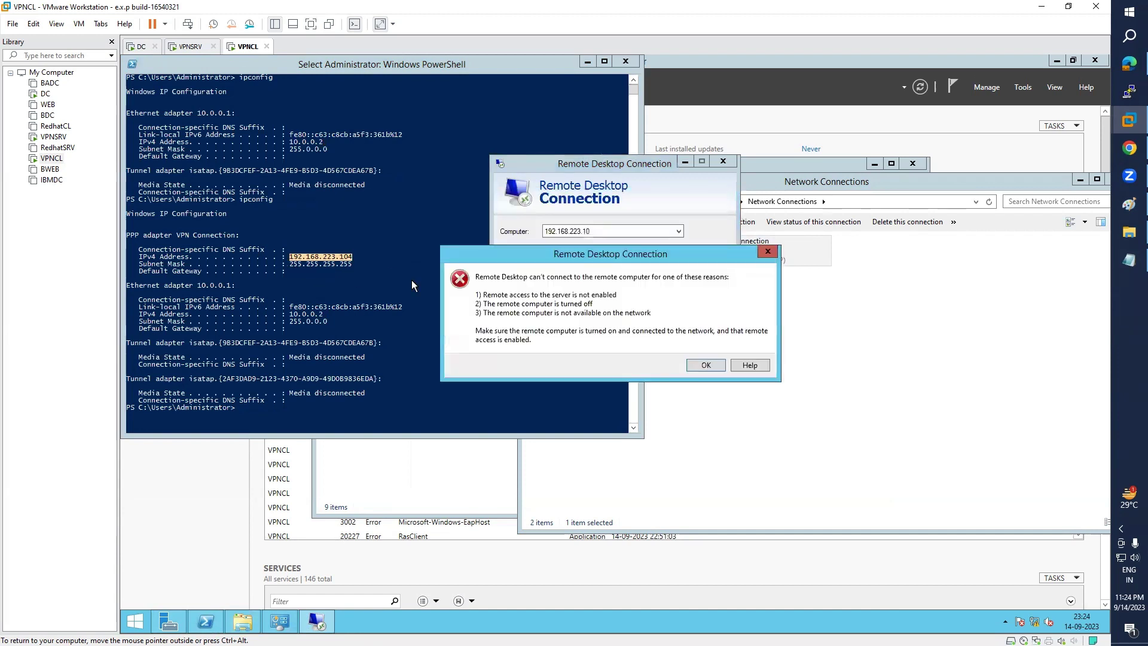
pyautogui.click(707, 366)
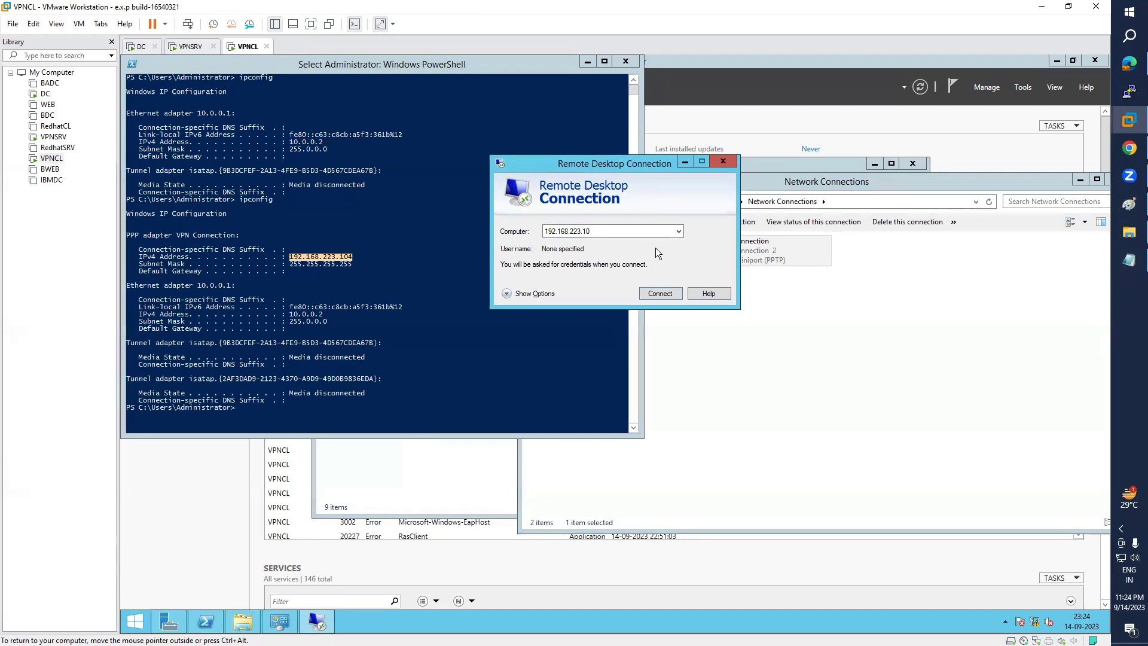
pyautogui.click(45, 94)
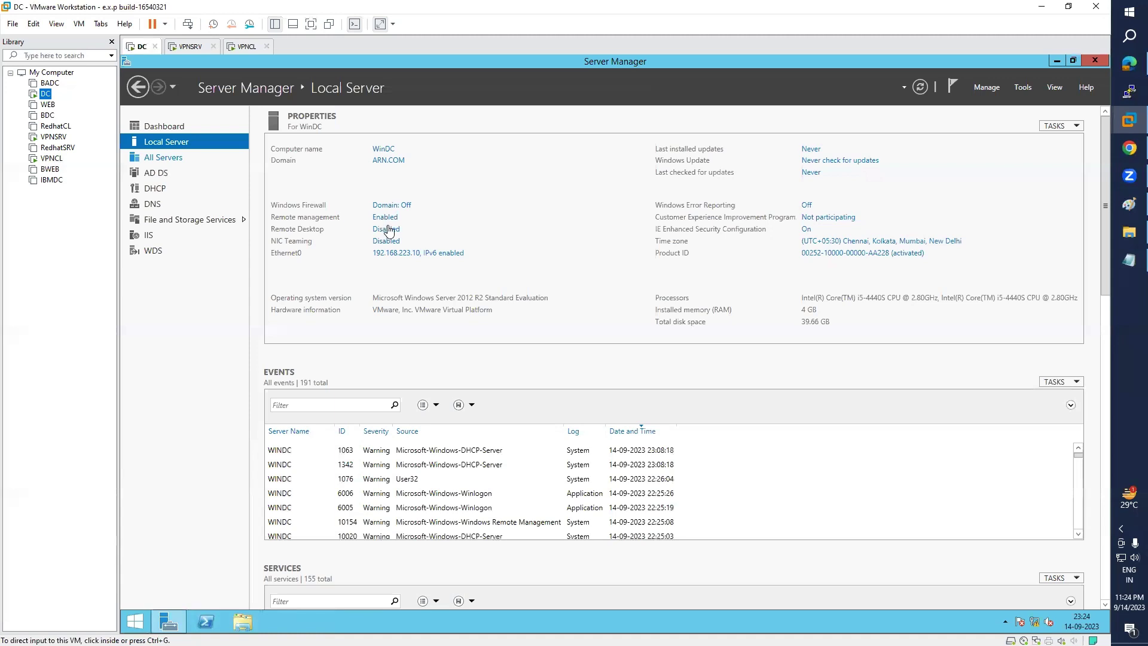
# - On DC, allow remote connections without Network Level Authentication and refresh to show Remote Desktop Enabled
pyautogui.click(385, 235)
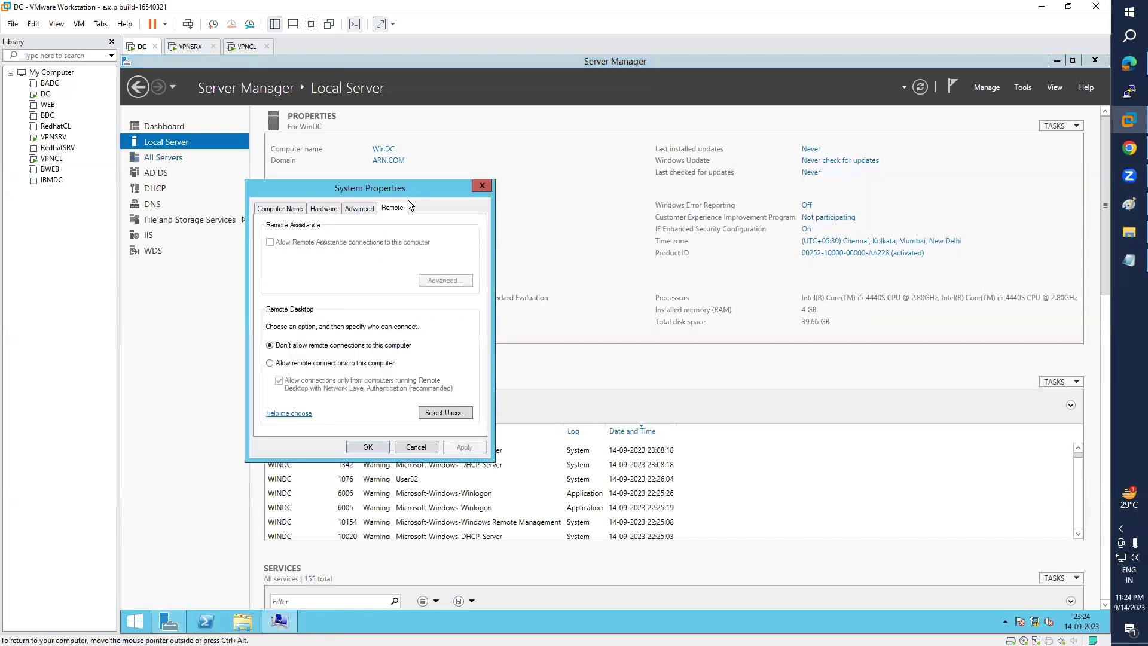
pyautogui.moveTo(409, 184); pyautogui.dragTo(774, 148)
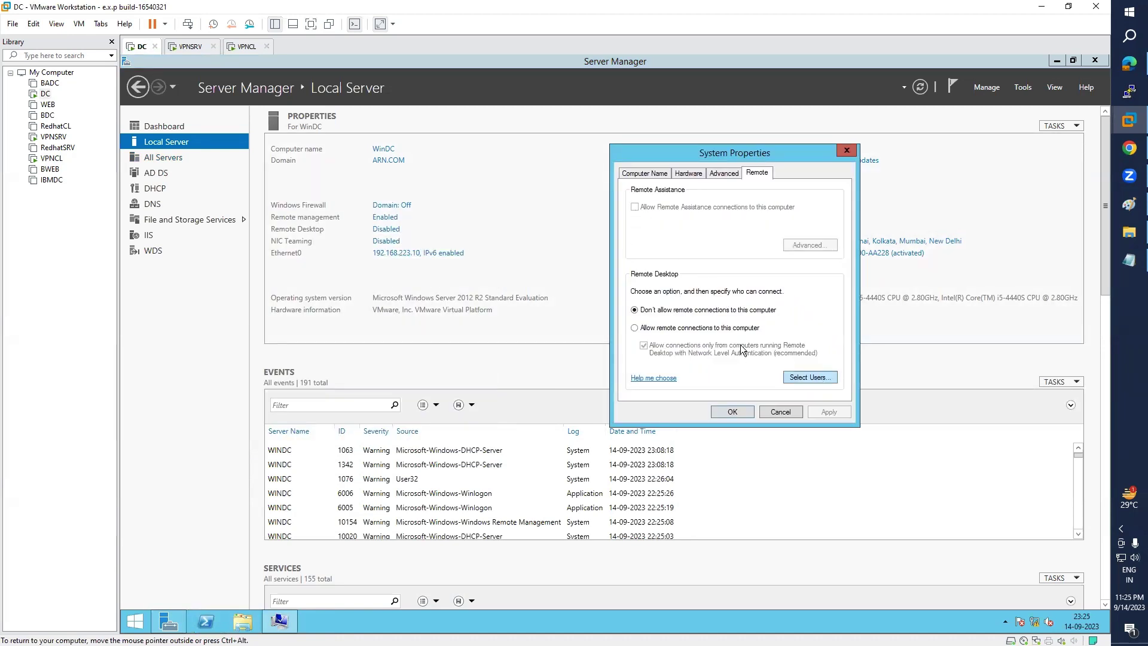
pyautogui.click(635, 328)
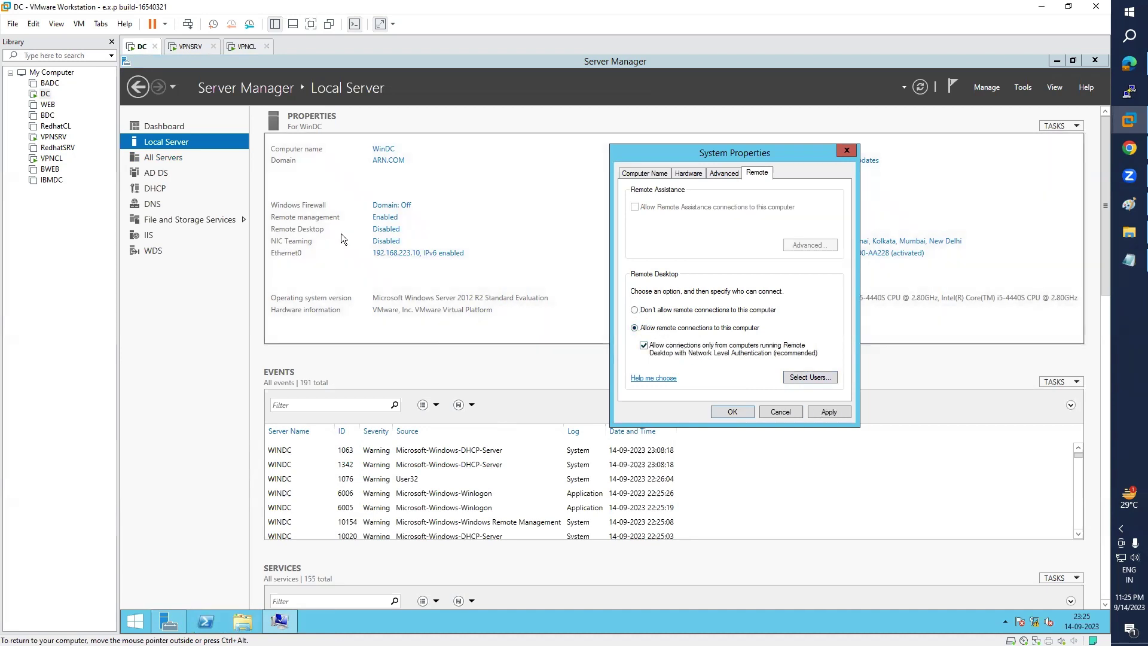
pyautogui.click(817, 378)
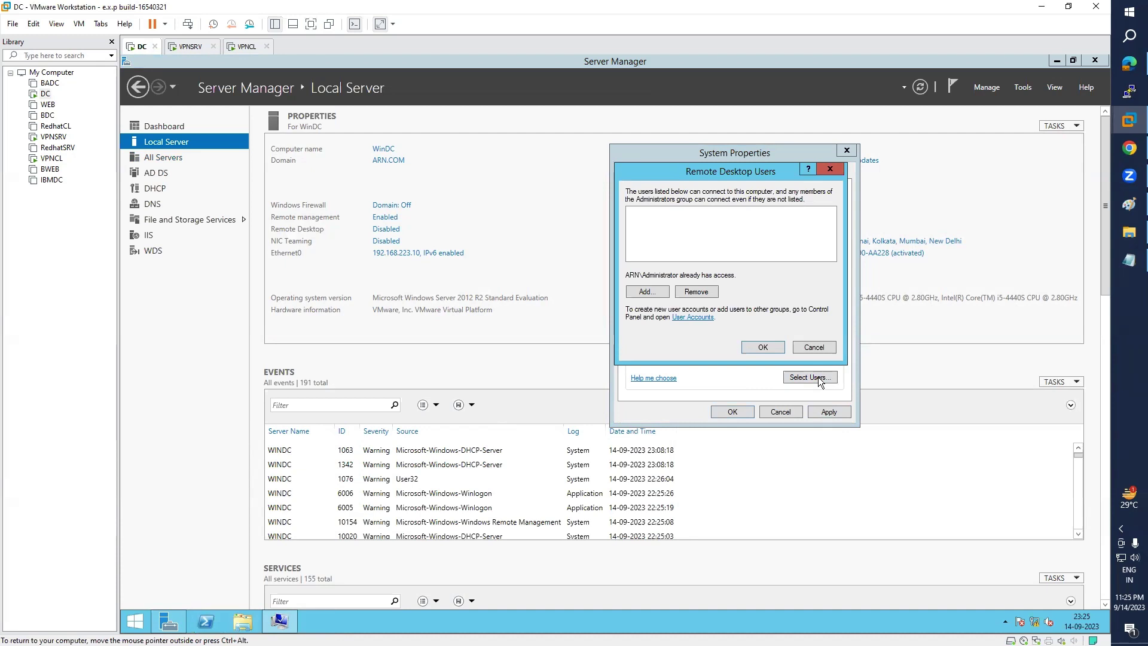
pyautogui.click(813, 348)
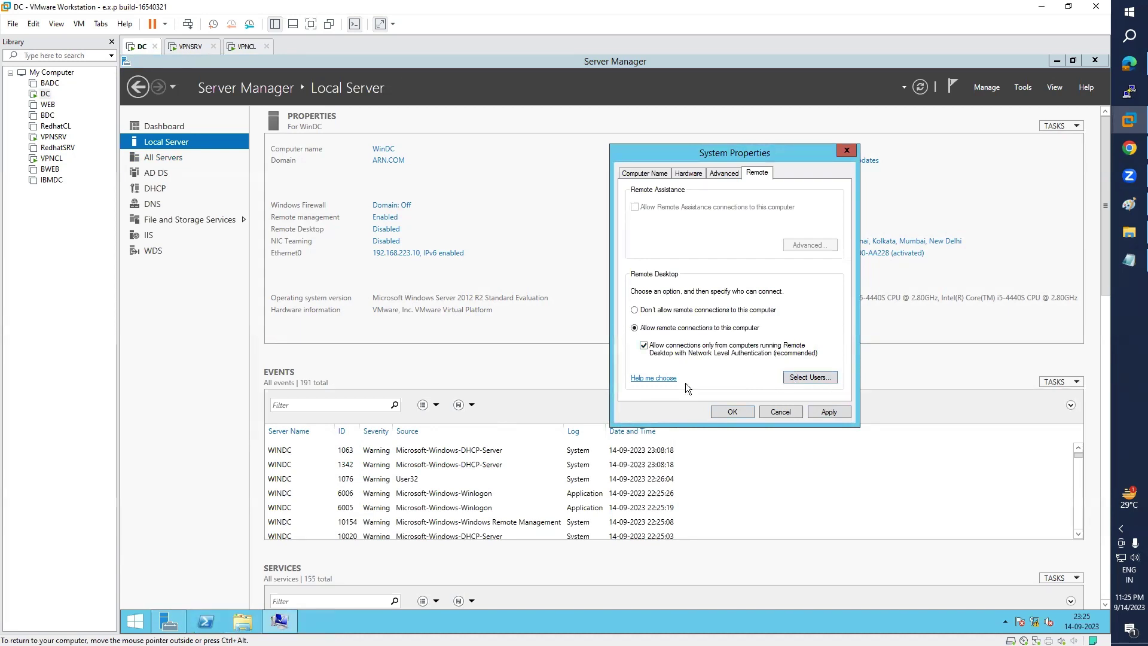
pyautogui.click(644, 347)
pyautogui.click(738, 413)
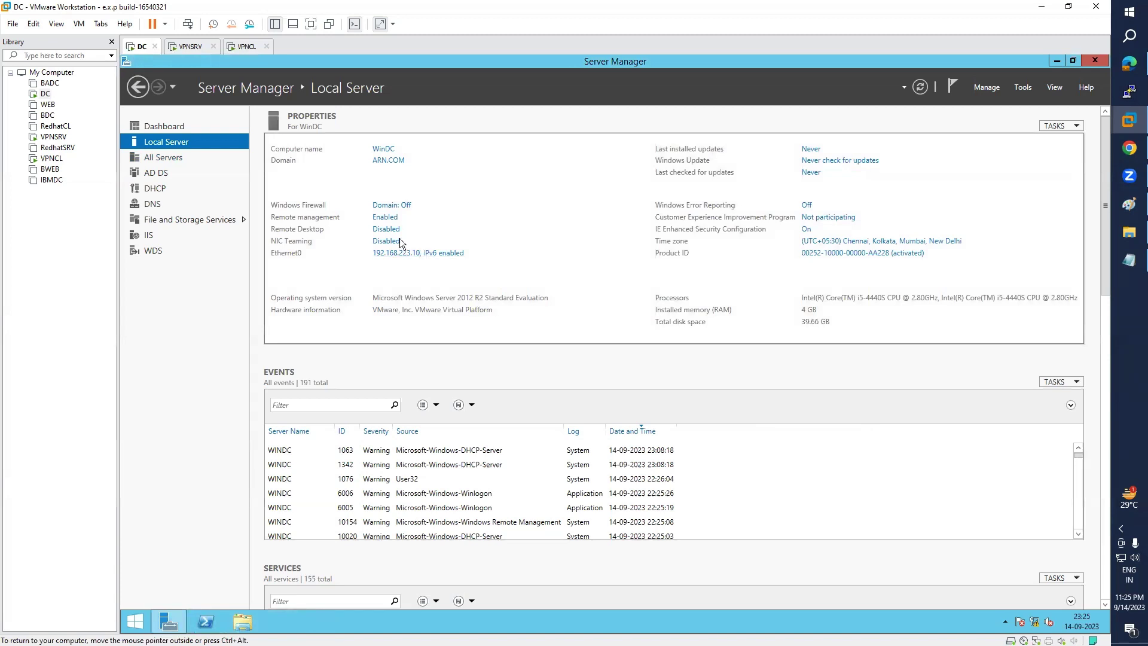
pyautogui.click(922, 88)
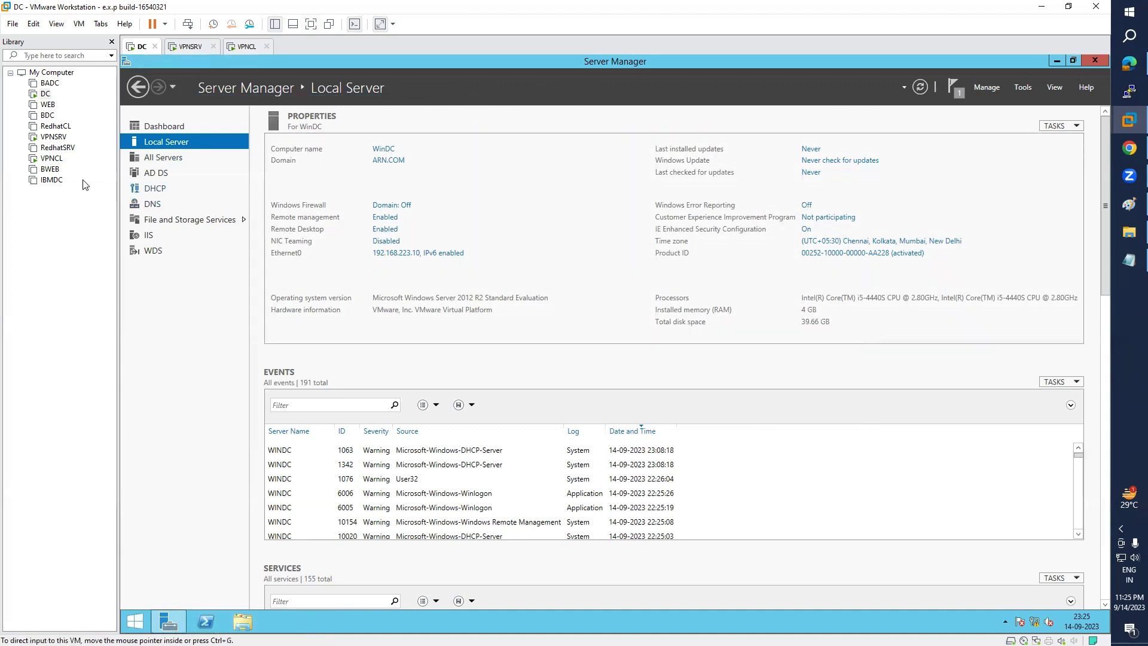
pyautogui.click(51, 158)
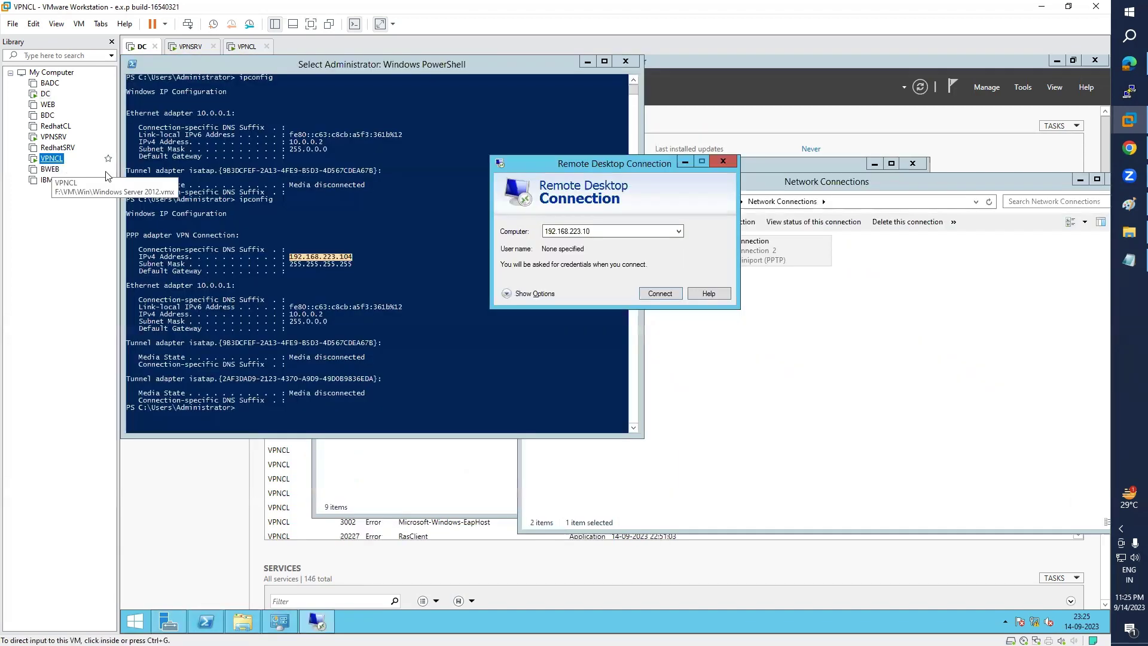
# - Connect to 192.168.223.10 with the domain administrator's credentials and accept the certificate warning
pyautogui.click(608, 232)
pyautogui.click(669, 291)
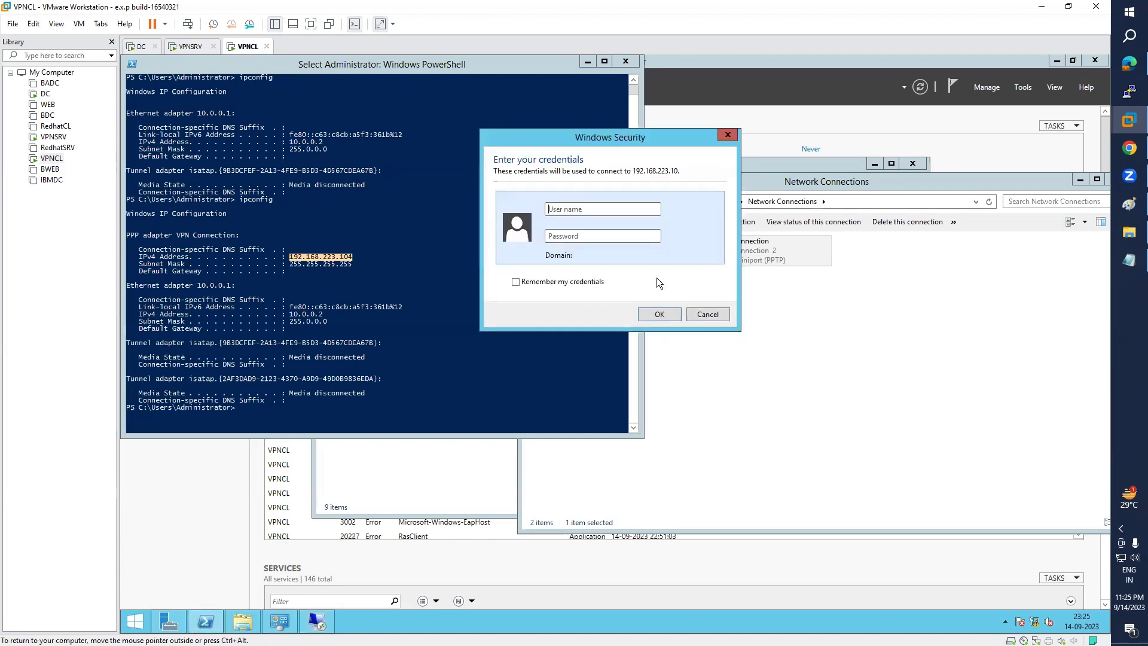
pyautogui.write('adm')
pyautogui.write('ARN\\')
pyautogui.press('Tab')
pyautogui.write('•••')
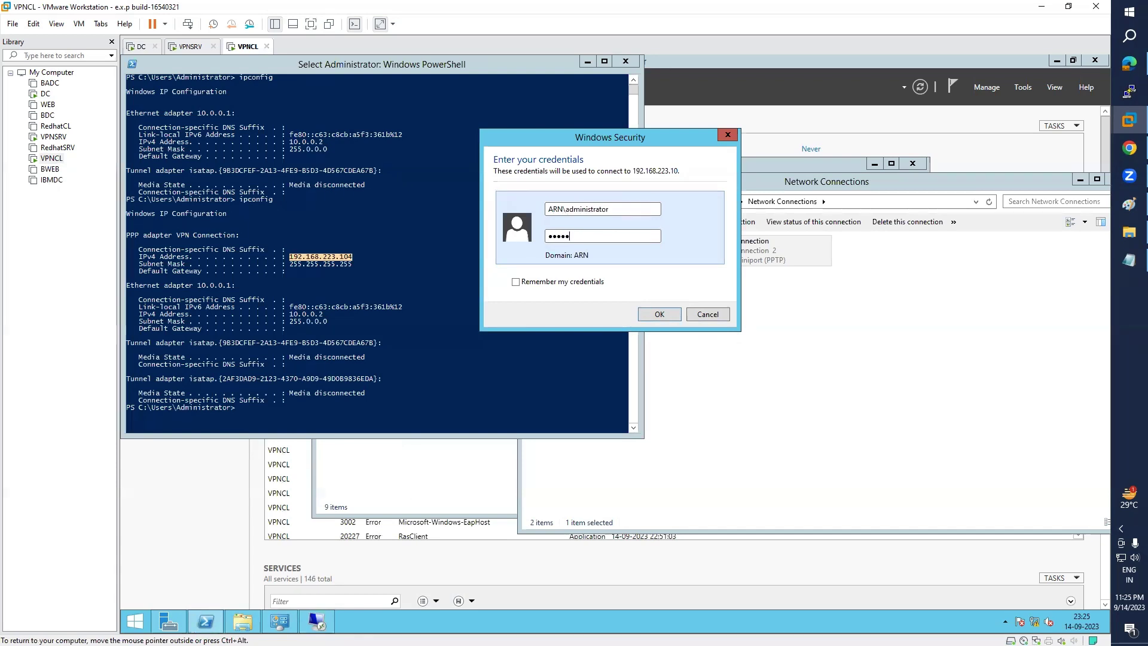
pyautogui.press('Return')
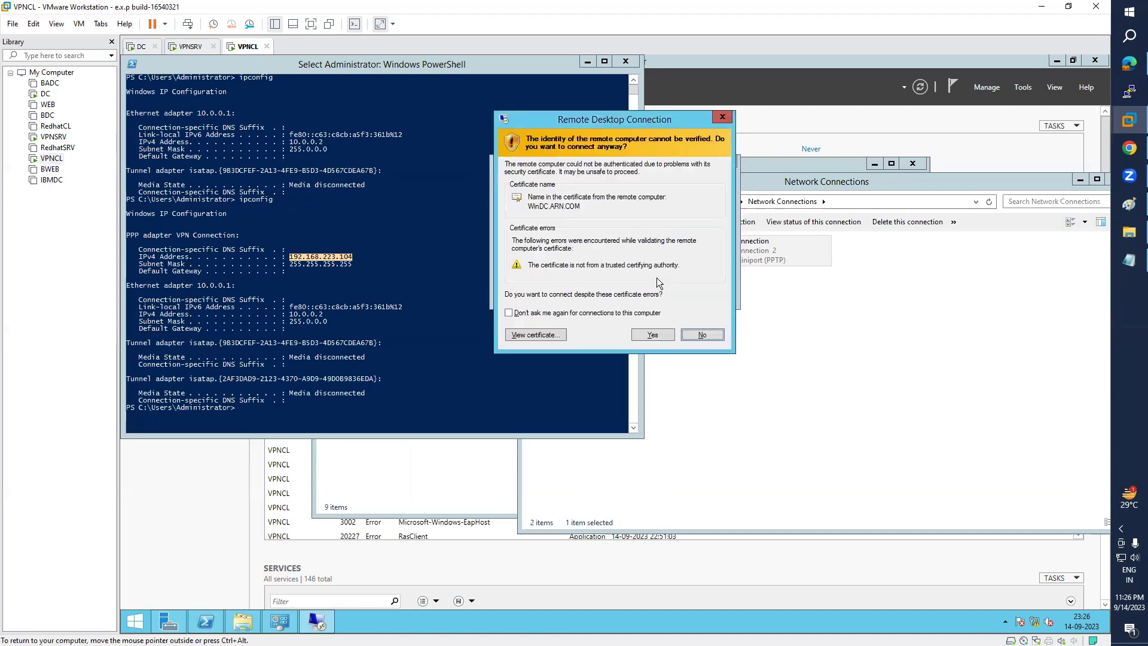
pyautogui.click(655, 333)
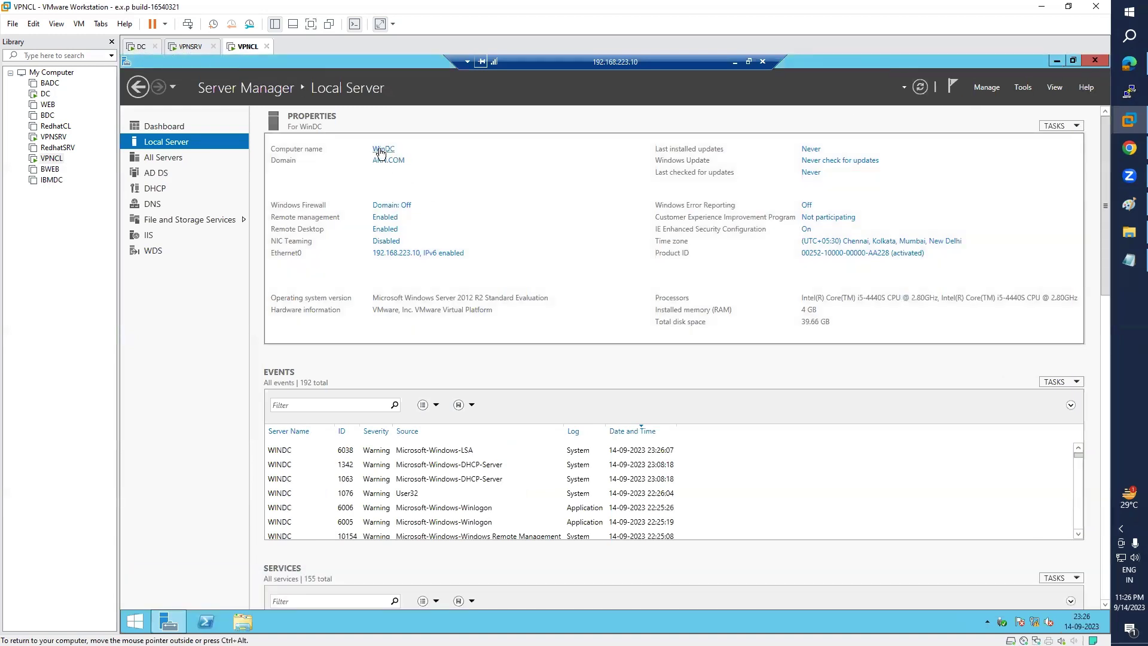
# - Send Ctrl+Alt+Del to DC, pick the administrator account, then return to VPNCL
pyautogui.click(45, 94)
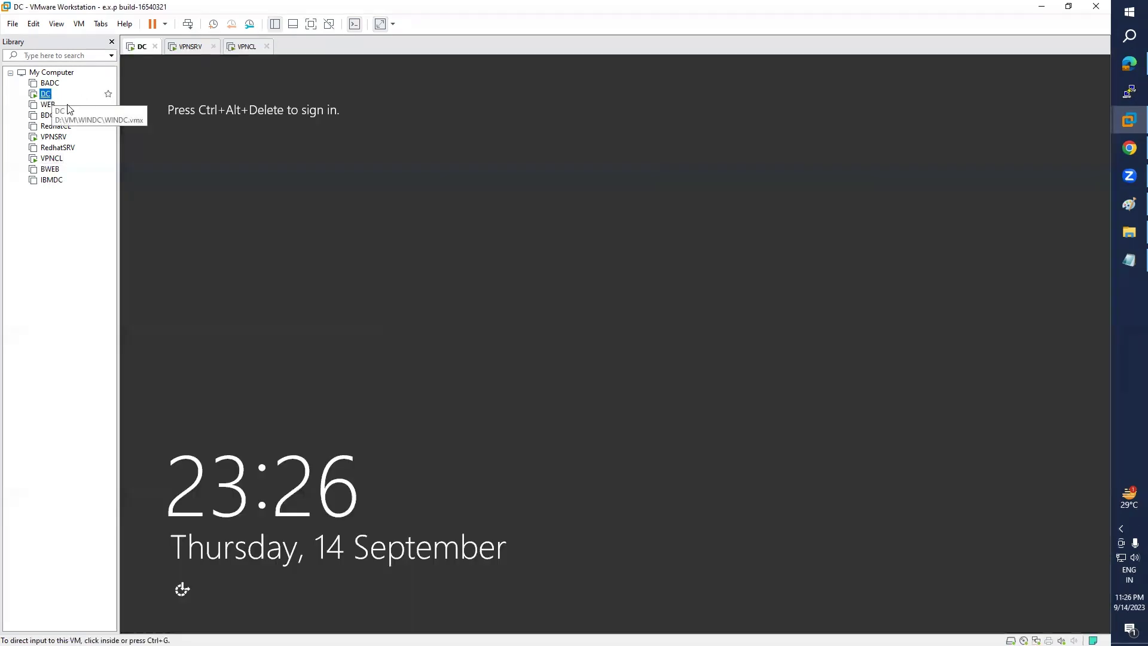
pyautogui.click(78, 24)
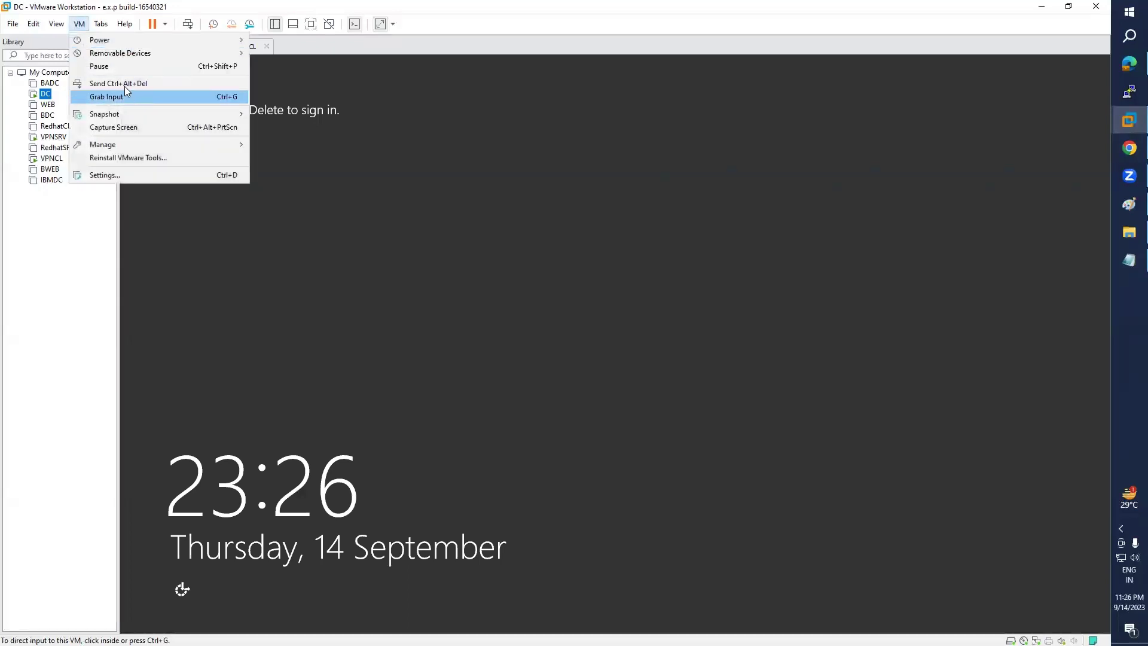
pyautogui.click(125, 86)
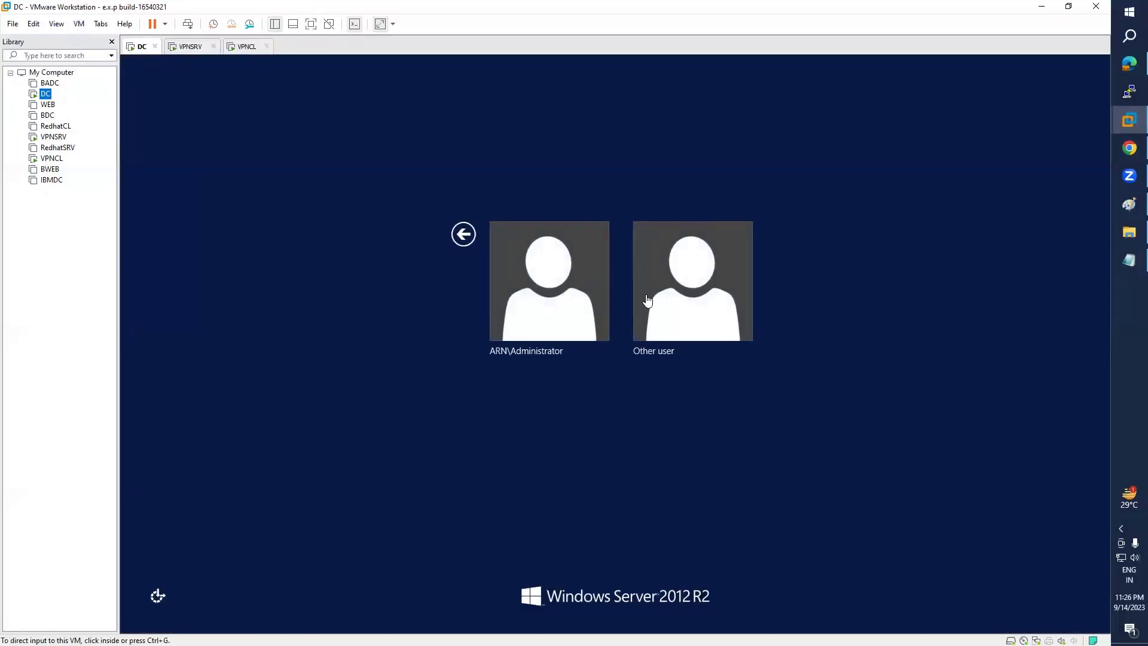
pyautogui.click(682, 301)
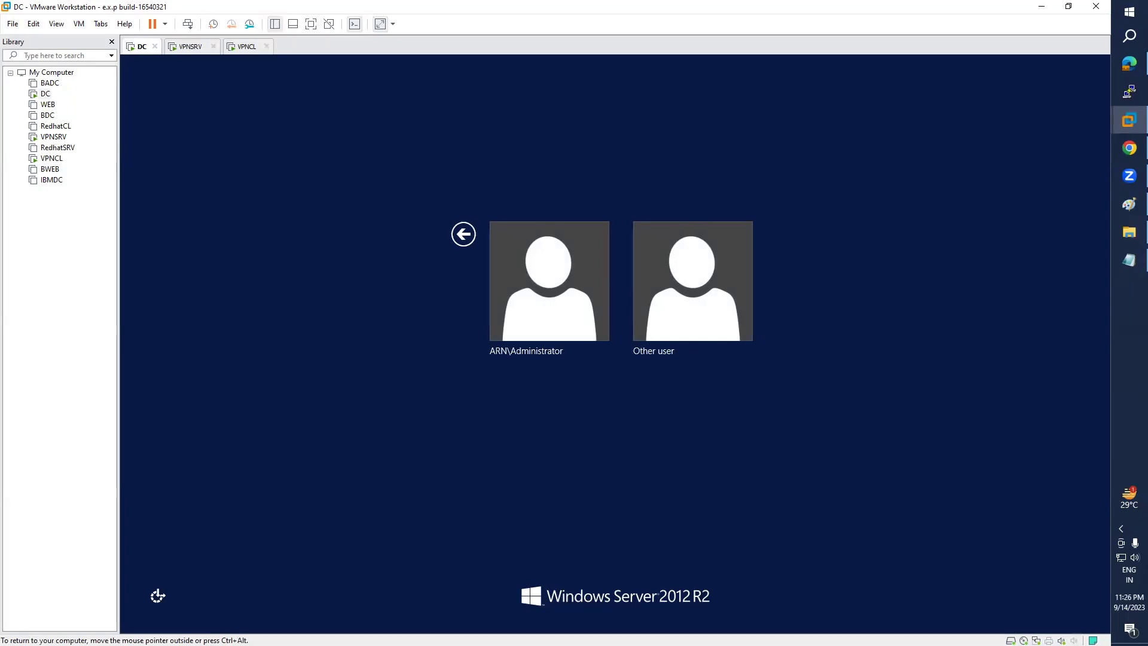
pyautogui.click(598, 321)
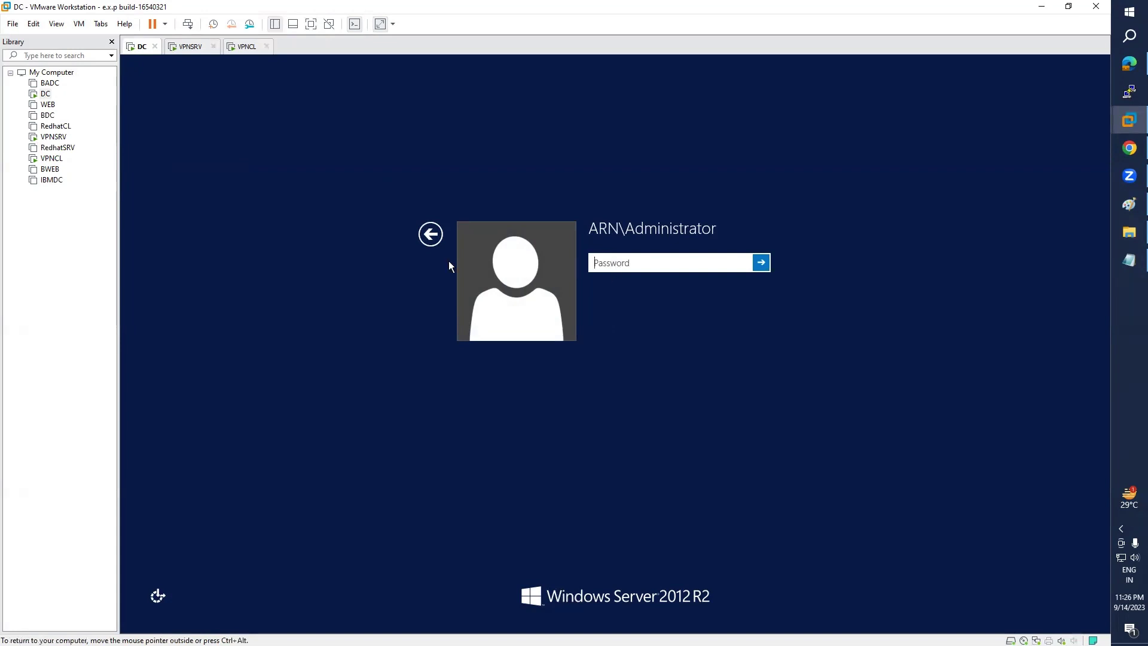
pyautogui.click(52, 159)
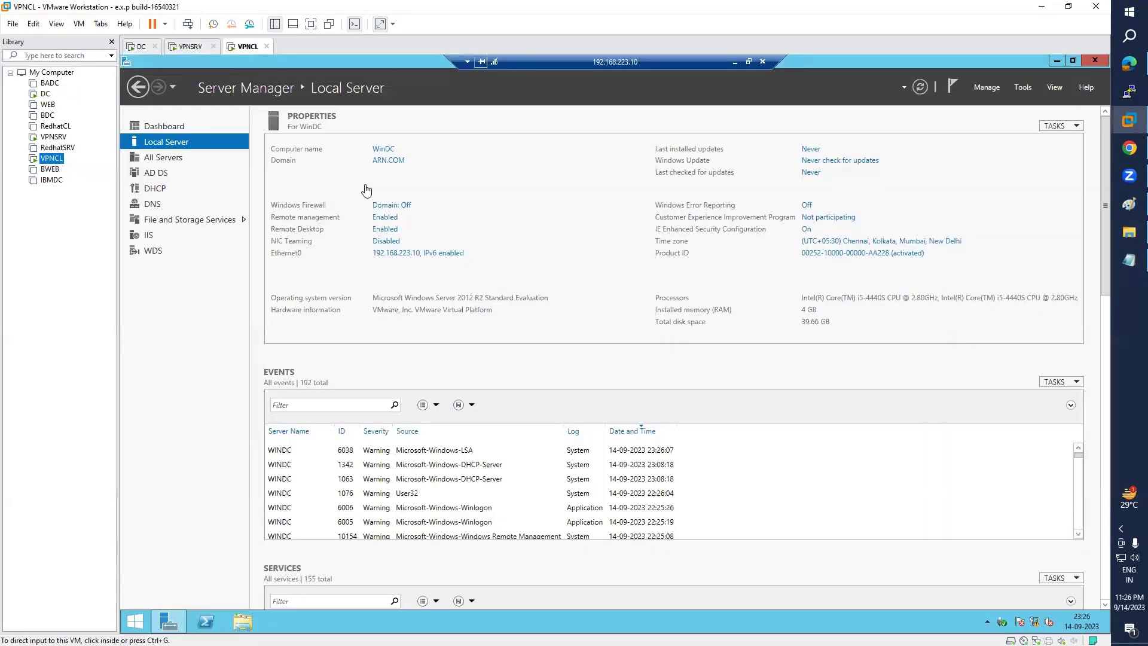
# - Run ipconfig in a PowerShell console inside the remote DC session
pyautogui.click(197, 625)
pyautogui.click(305, 272)
pyautogui.write('ipconfig')
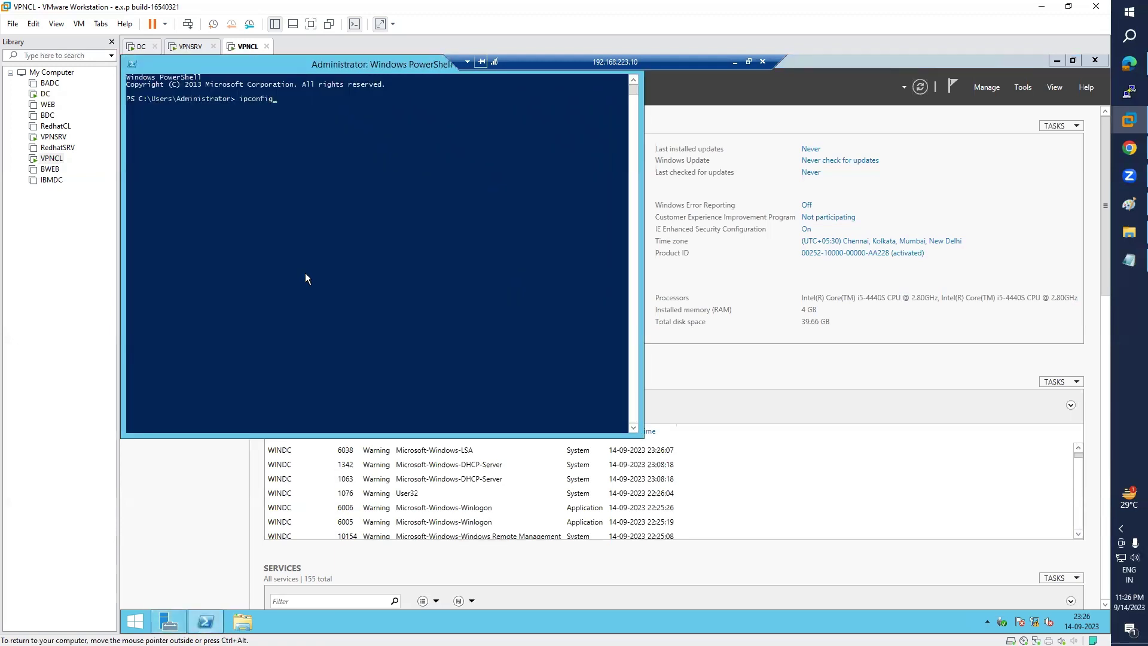
pyautogui.press('Return')
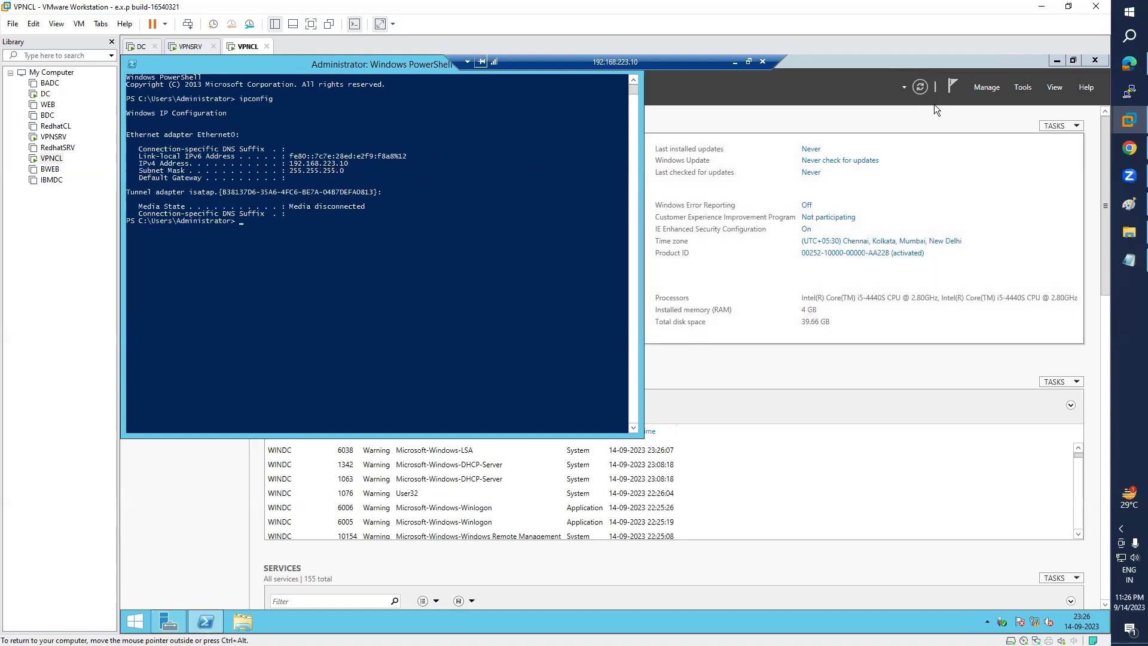
# - View the test user in Active Directory Users and Computers, close the windows, and sign out
pyautogui.click(1019, 86)
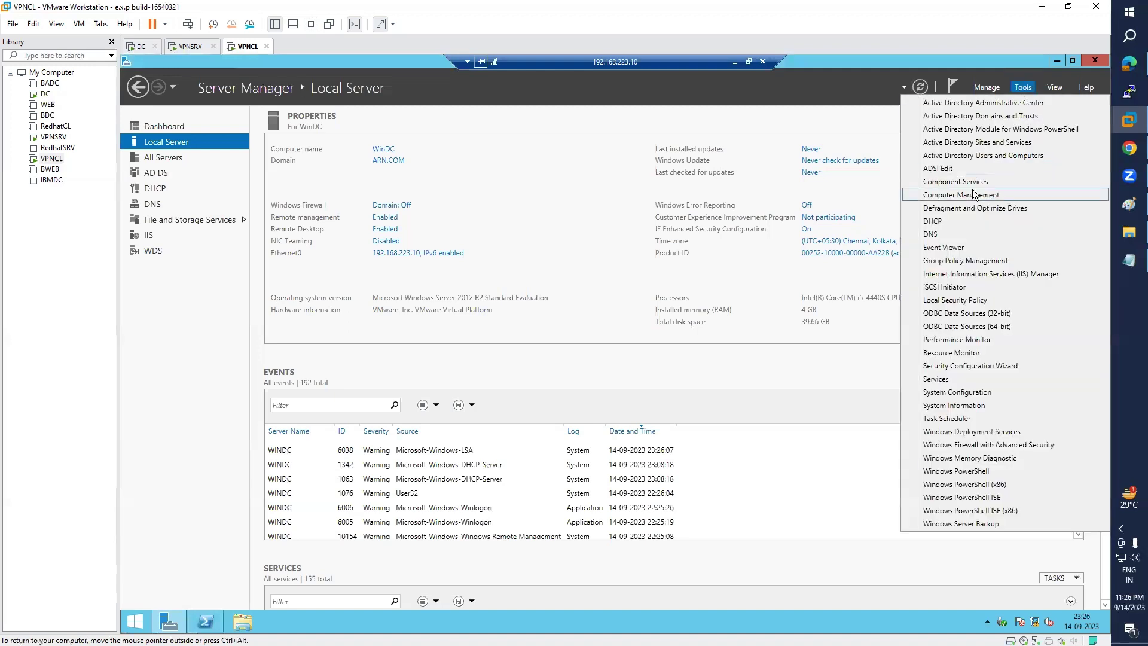
pyautogui.click(954, 156)
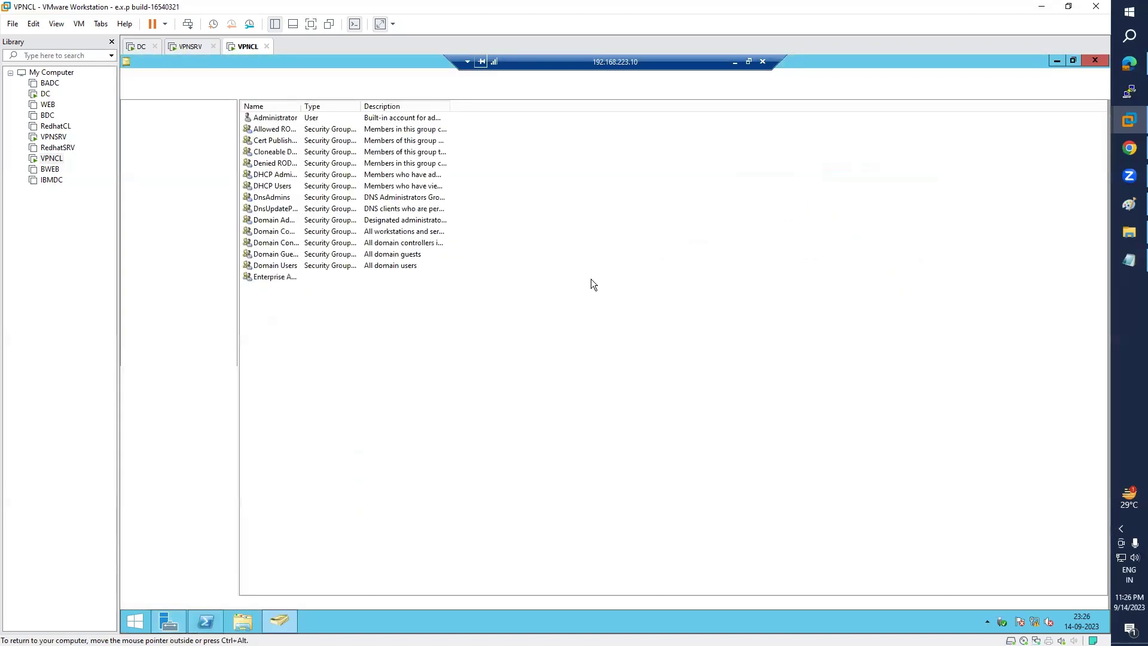
pyautogui.click(268, 379)
pyautogui.click(1099, 59)
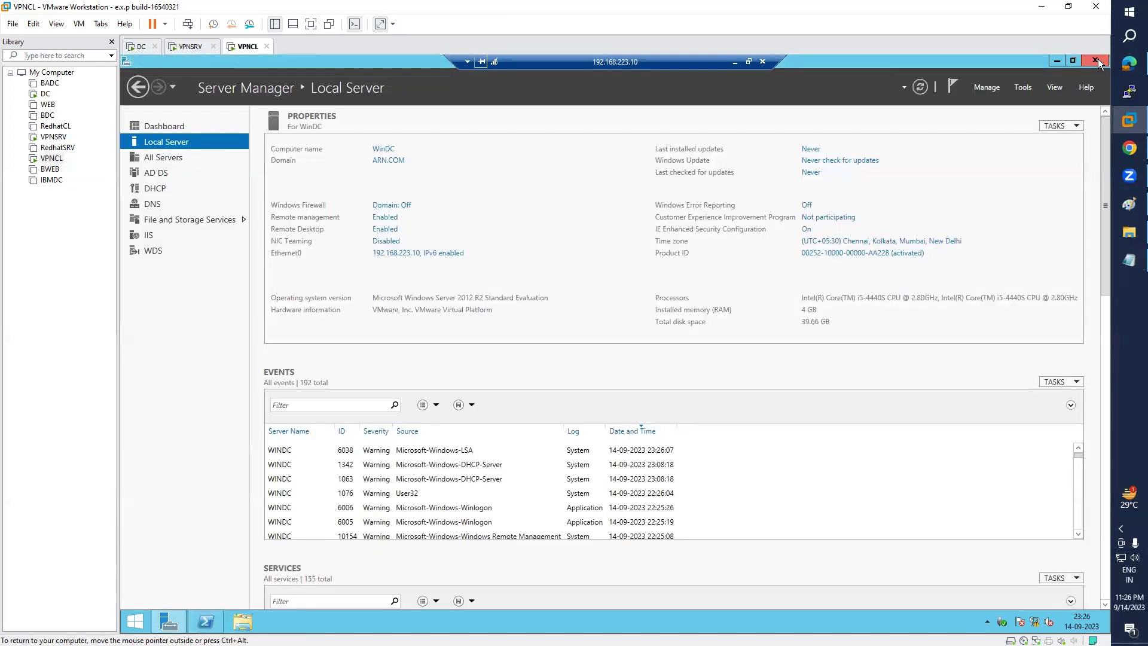
pyautogui.click(1097, 59)
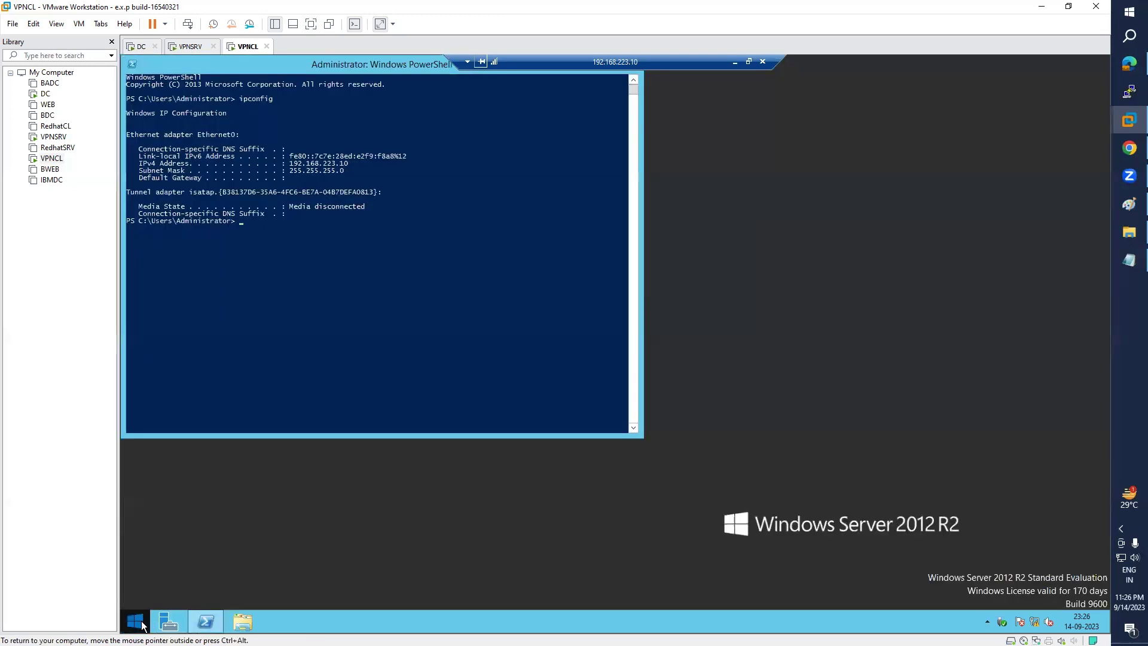
pyautogui.click(143, 626)
pyautogui.click(928, 105)
pyautogui.click(870, 160)
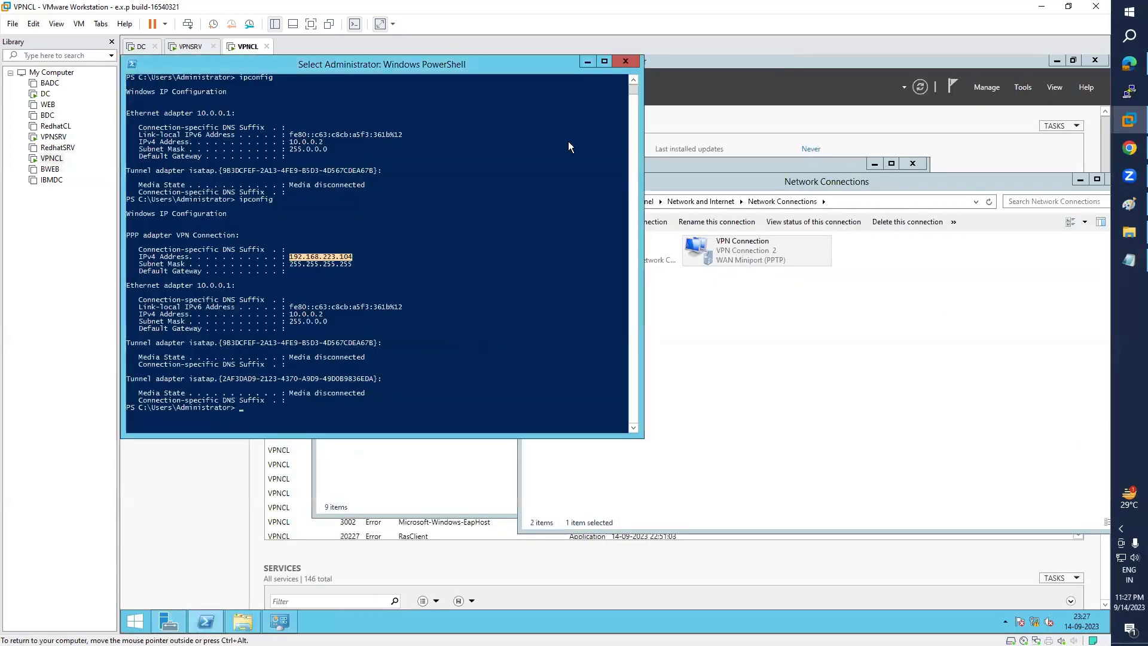
# - Minimize the ipconfig window and disconnect the VPN Connection from the Networks panel
pyautogui.click(587, 61)
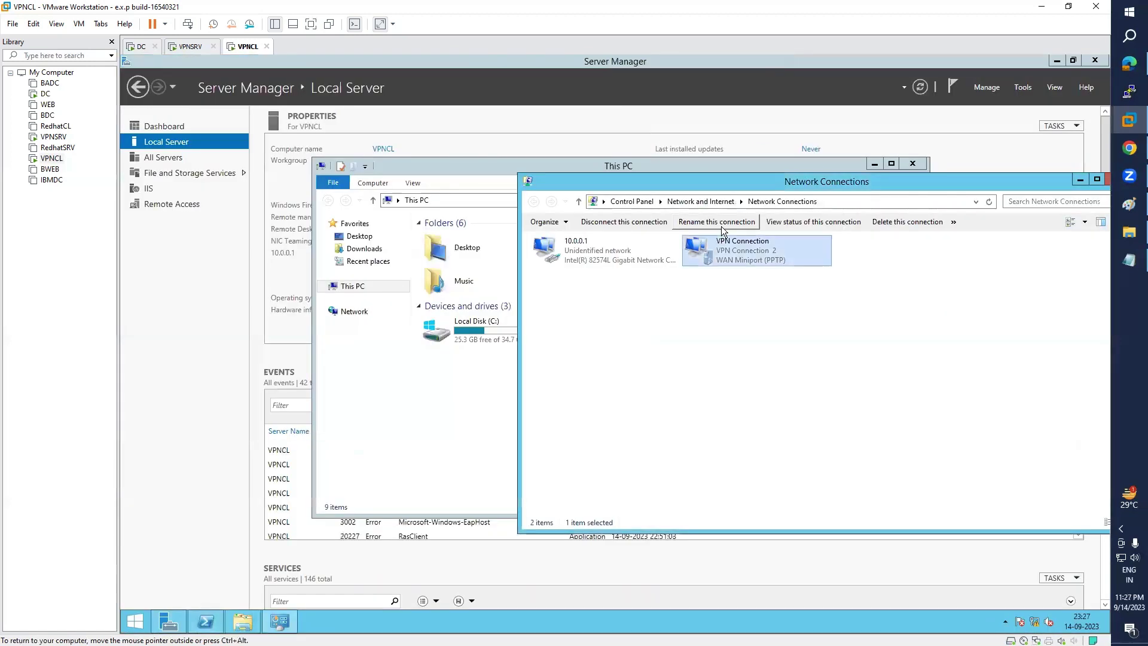
pyautogui.rightClick(750, 258)
pyautogui.click(776, 269)
pyautogui.click(972, 226)
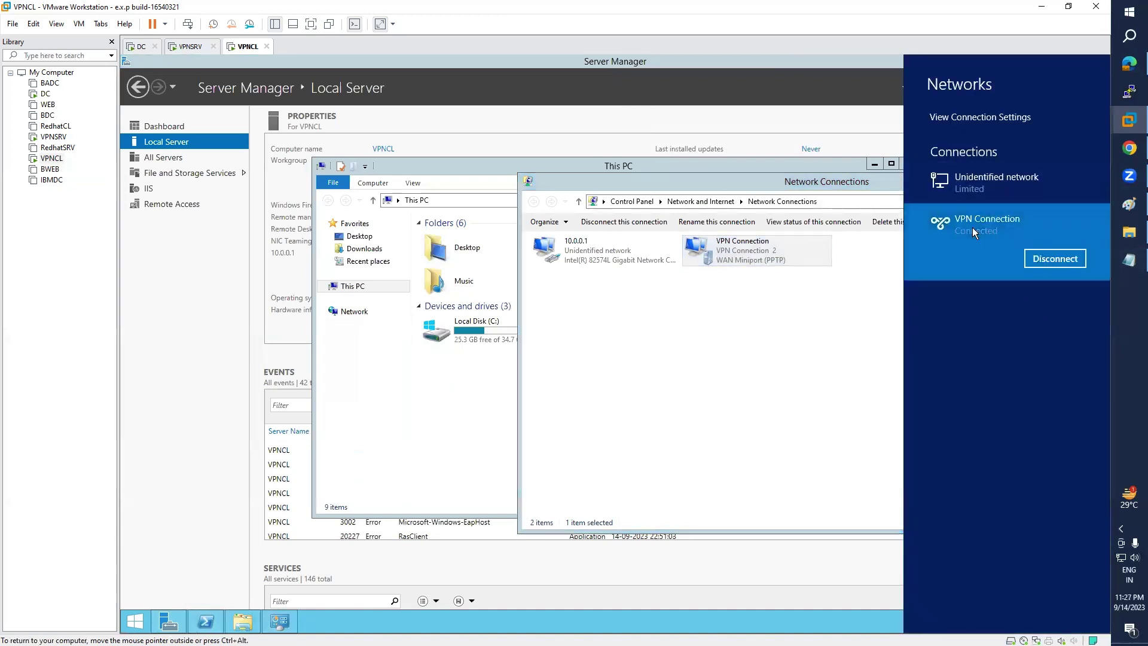
pyautogui.click(1047, 258)
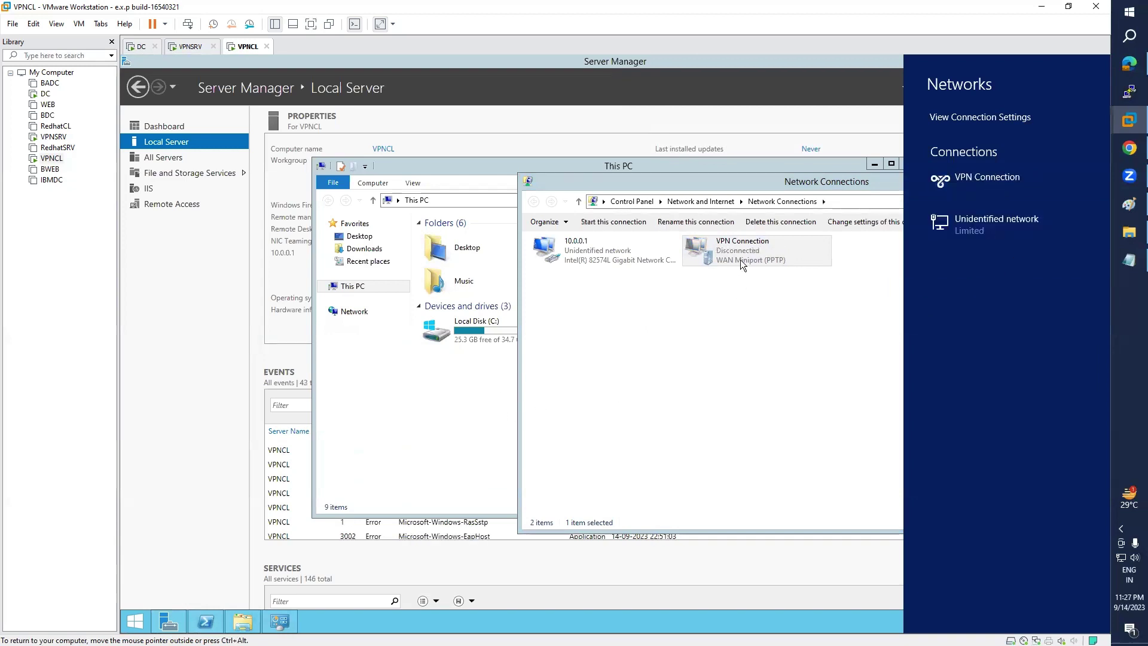
pyautogui.click(823, 262)
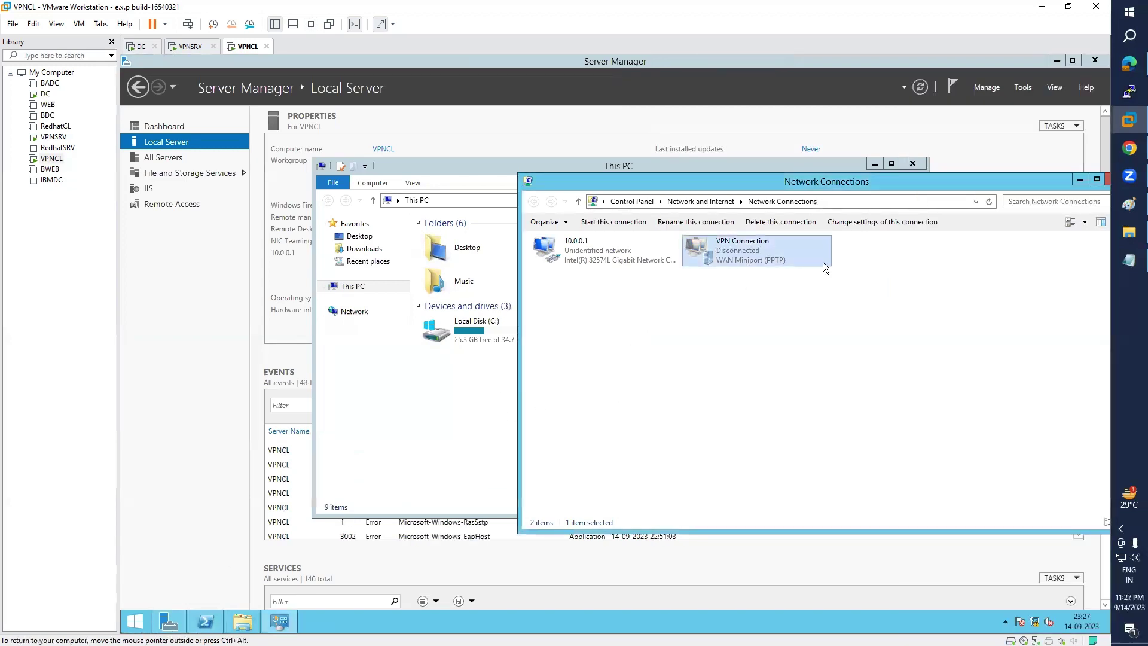
# - Launch Remote Desktop Connection via a Start search for msts, targeting 192.168.223.10
pyautogui.click(136, 621)
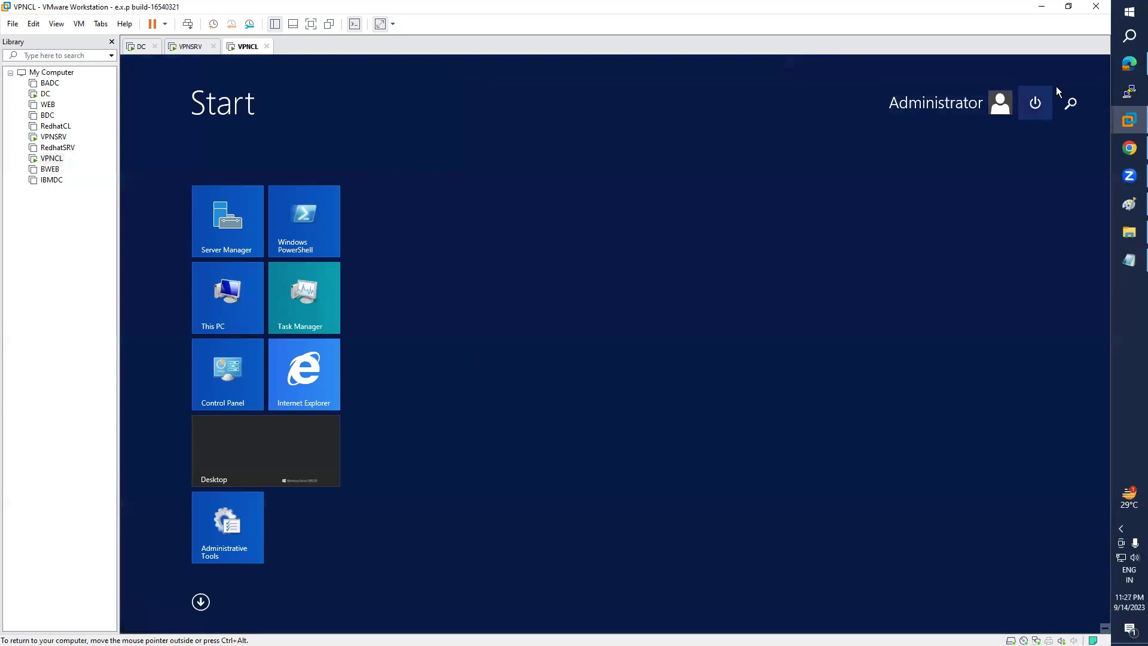
pyautogui.click(1072, 104)
pyautogui.write('msts')
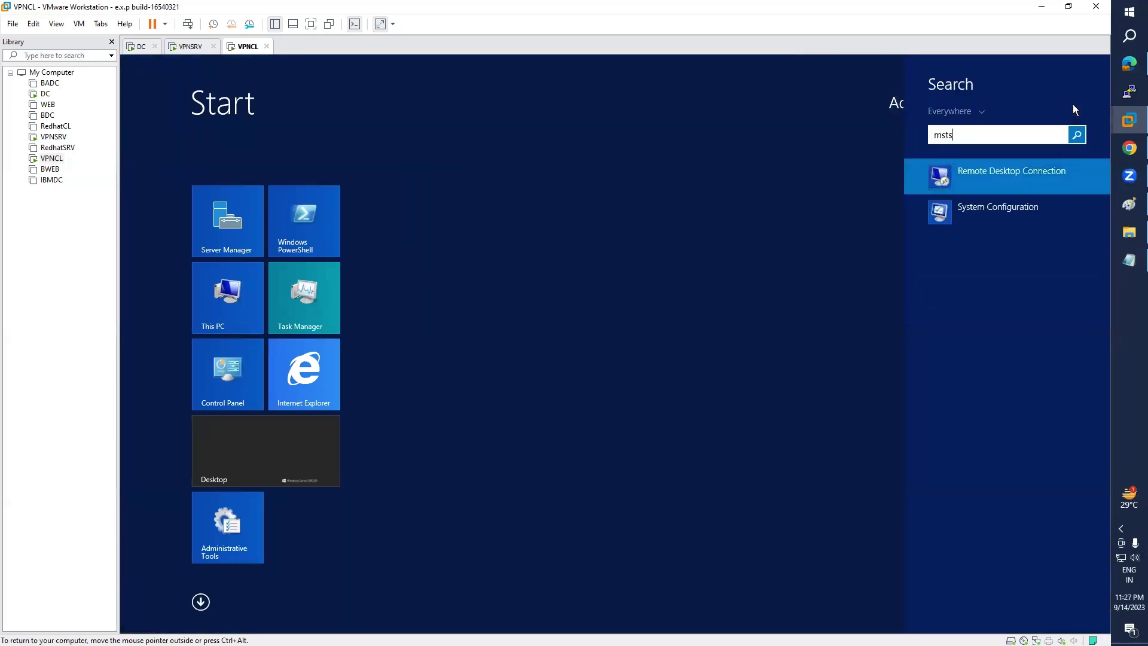
pyautogui.press('Return')
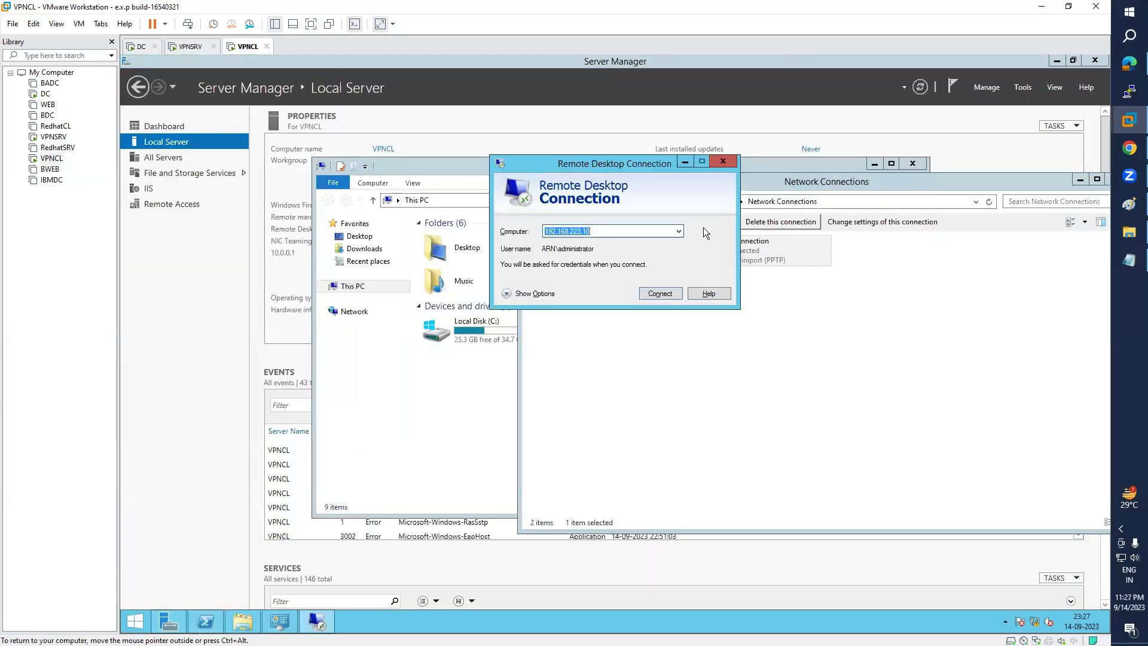
pyautogui.click(629, 232)
# - Attempt a Remote Desktop connection to 192.168.223.10 without the VPN and dismiss the can't-connect error
pyautogui.click(660, 293)
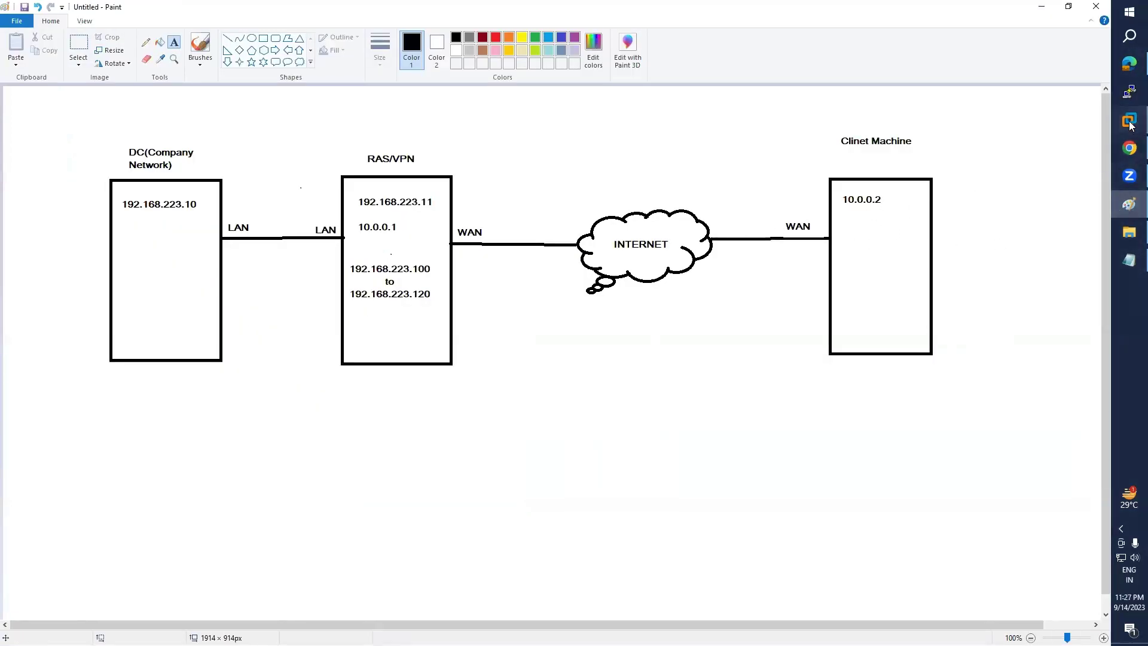
pyautogui.moveTo(1129, 121)
pyautogui.click(1047, 280)
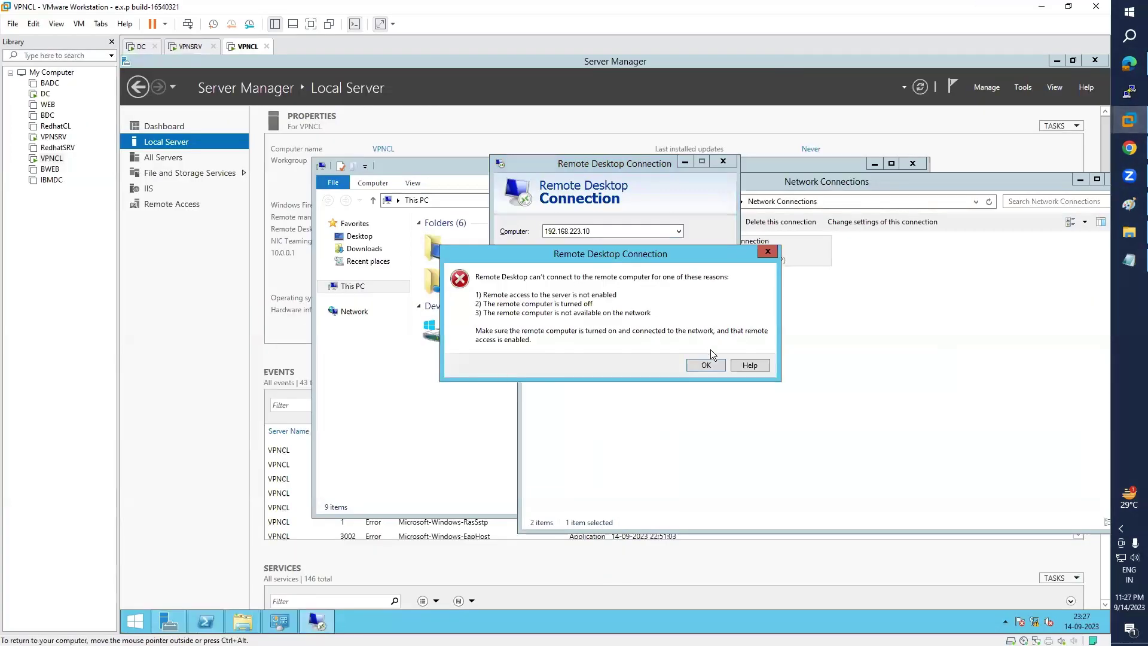
pyautogui.click(705, 365)
pyautogui.click(360, 115)
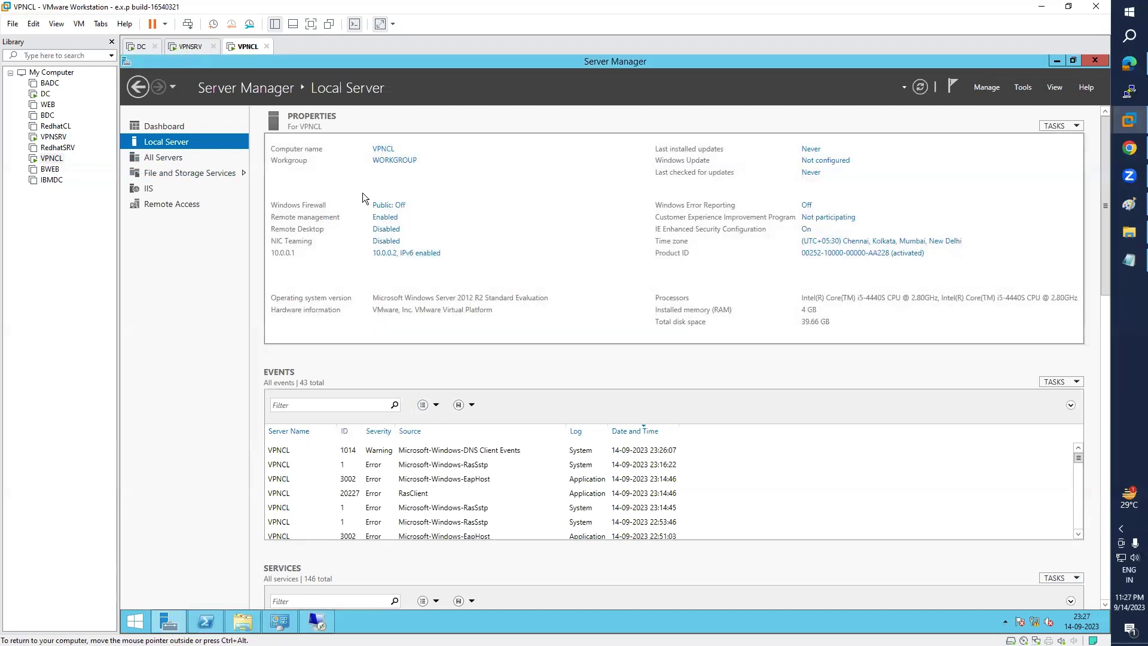
# - Reconnect VPNCL's VPN Connection from the Networks pane
pyautogui.click(315, 622)
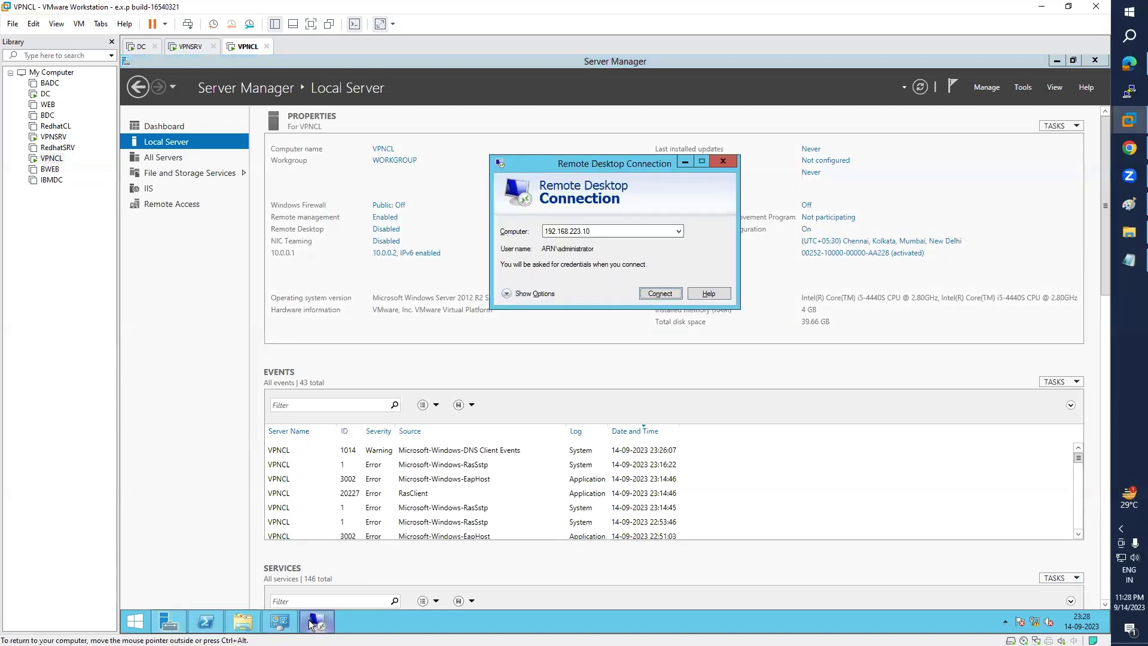
pyautogui.click(282, 624)
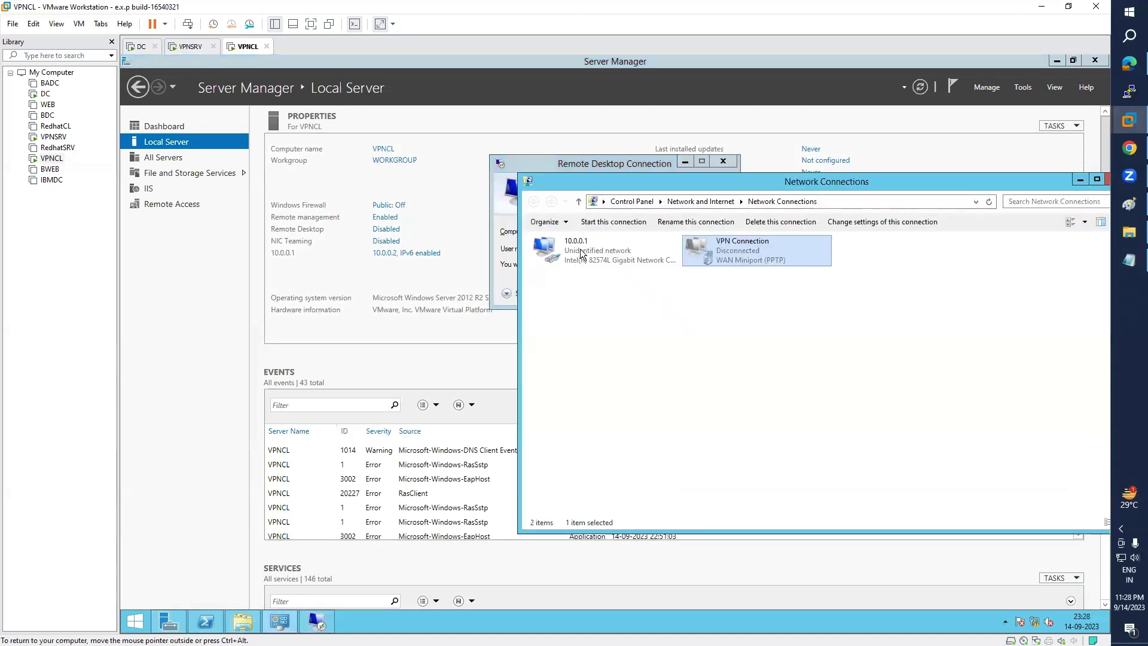
pyautogui.rightClick(744, 254)
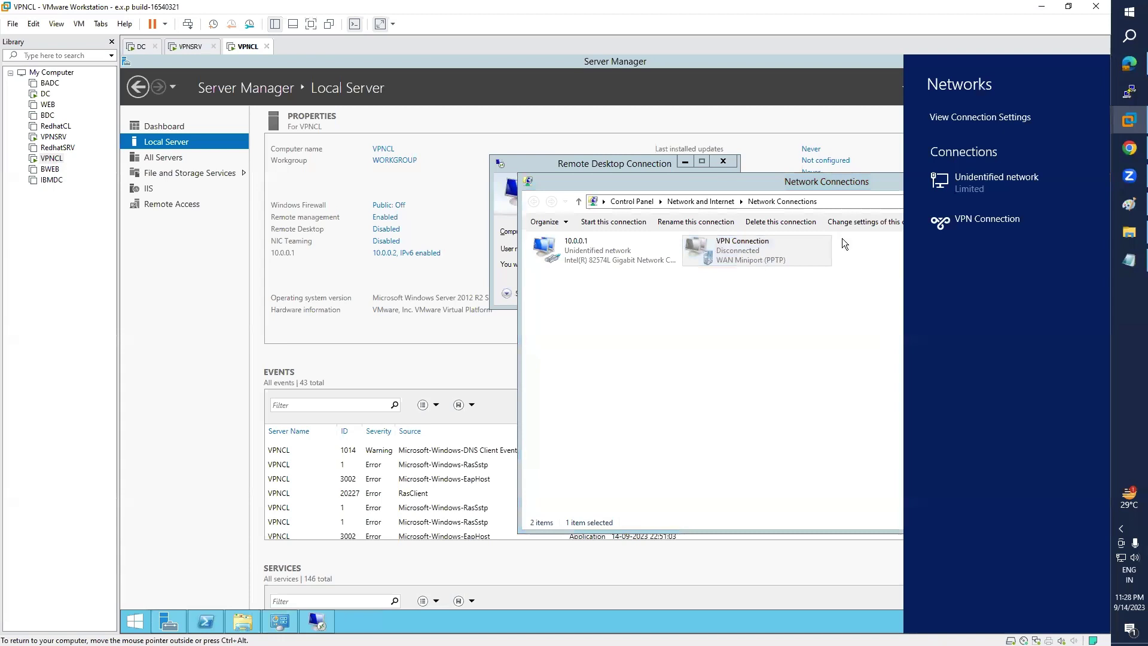
pyautogui.click(969, 219)
pyautogui.click(1043, 250)
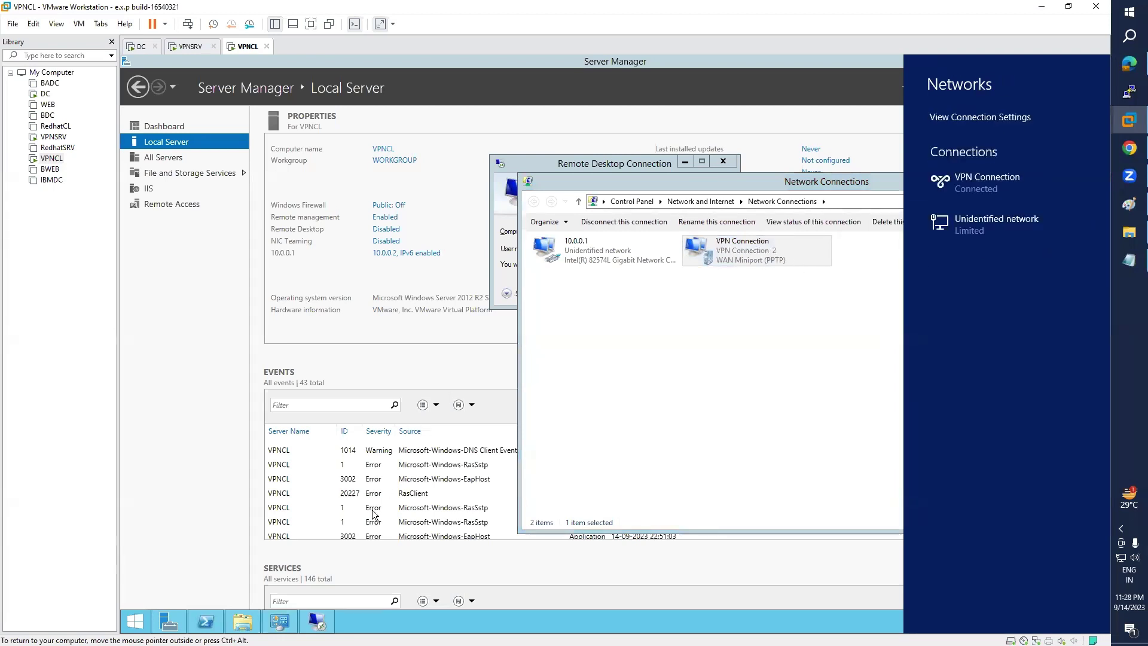
pyautogui.click(327, 620)
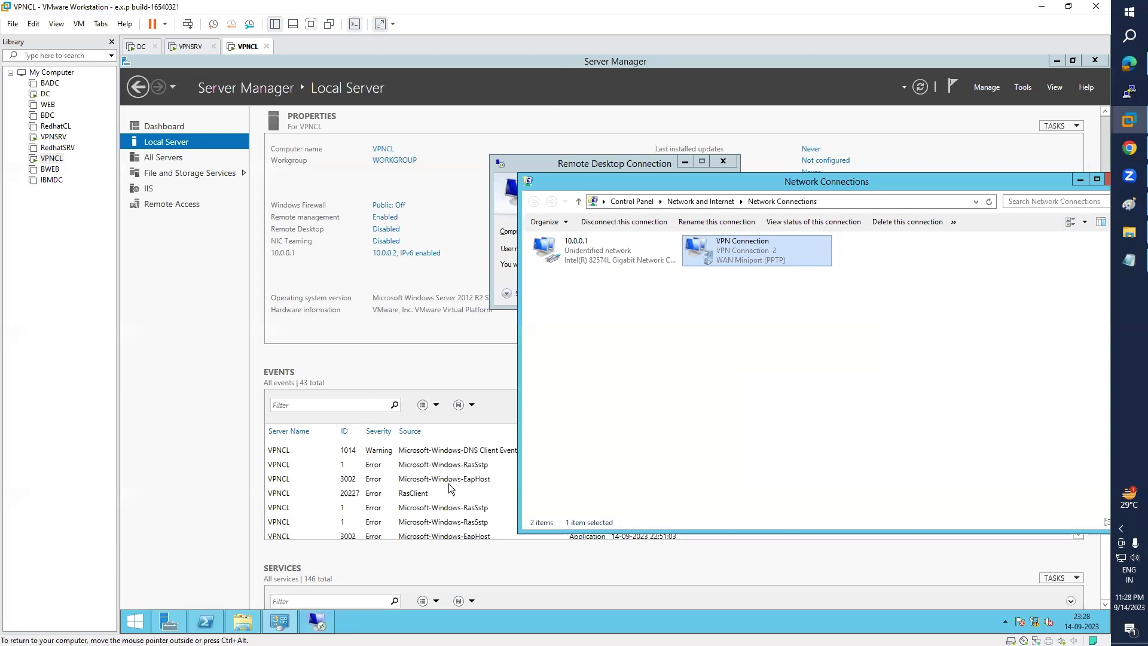
# - Connect Remote Desktop to 192.168.223.10, entering the administrator password
pyautogui.click(317, 620)
pyautogui.click(660, 293)
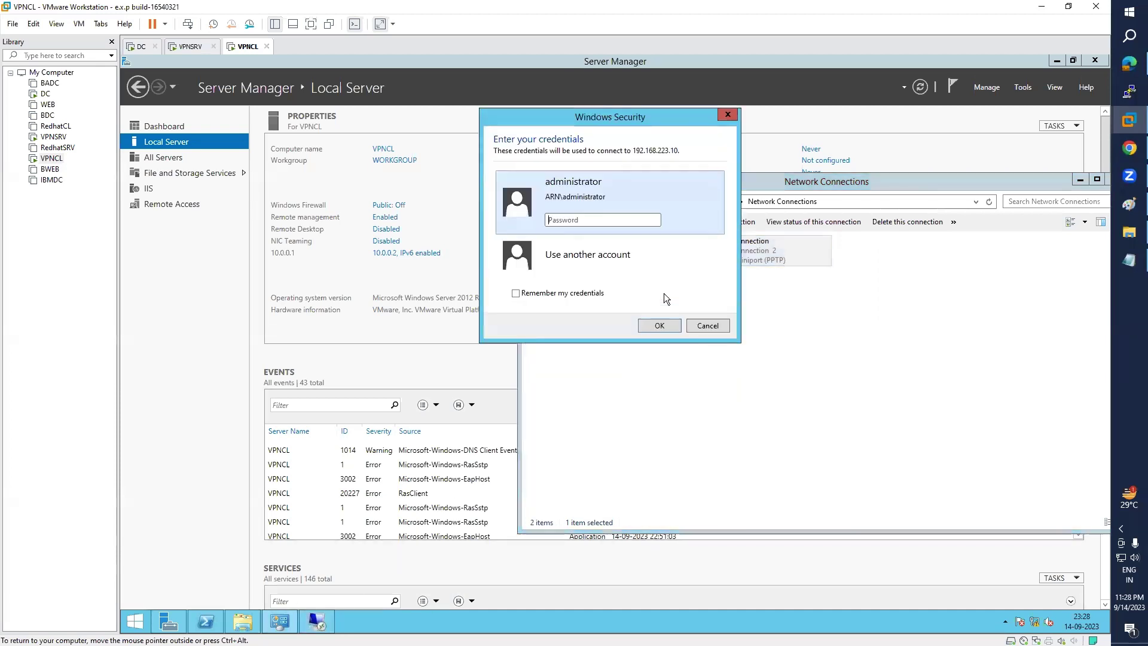
pyautogui.click(578, 218)
pyautogui.write('Password@1')
pyautogui.press('Return')
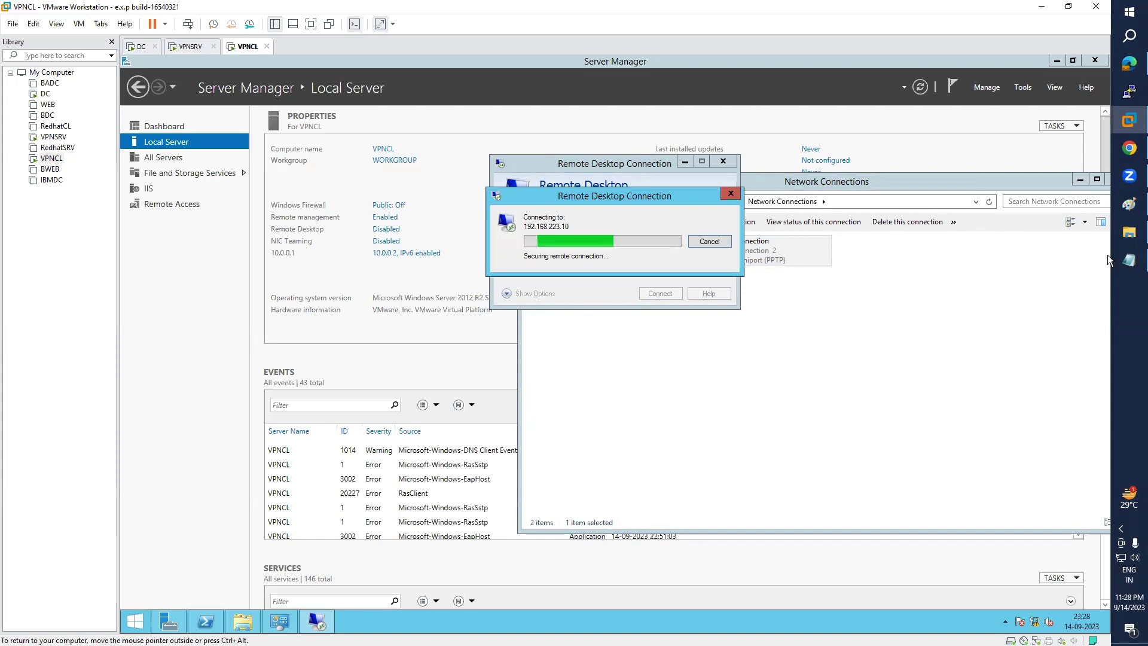
pyautogui.click(1129, 262)
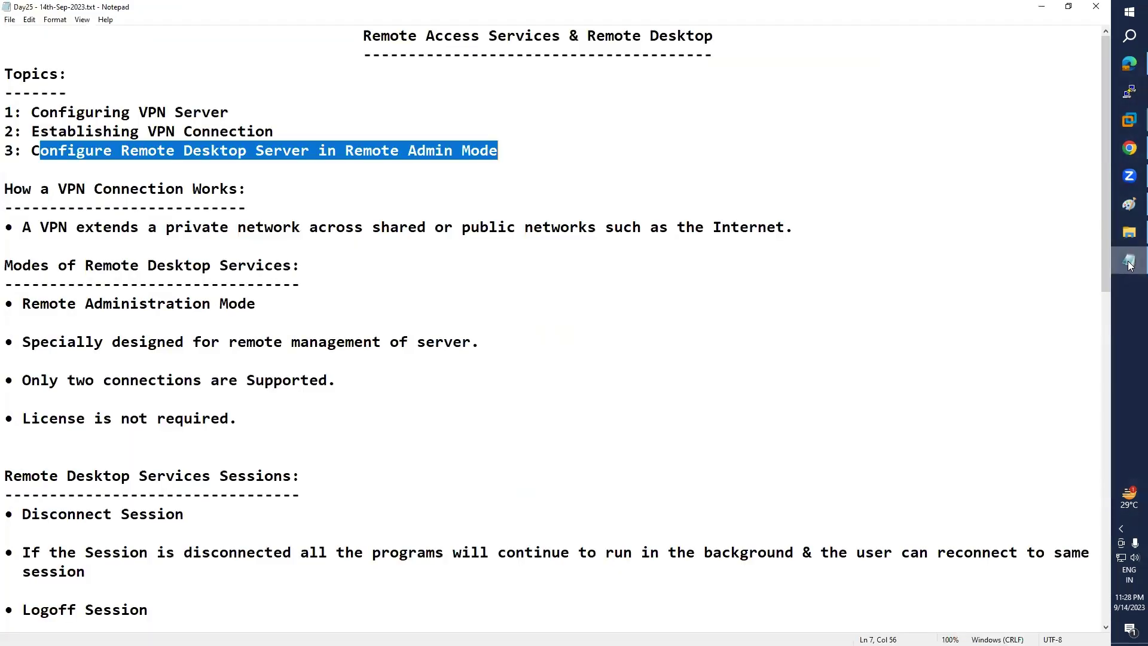
# - Hide the Notepad lesson notes and accept the DC's certificate to open the RDP session
pyautogui.click(1129, 263)
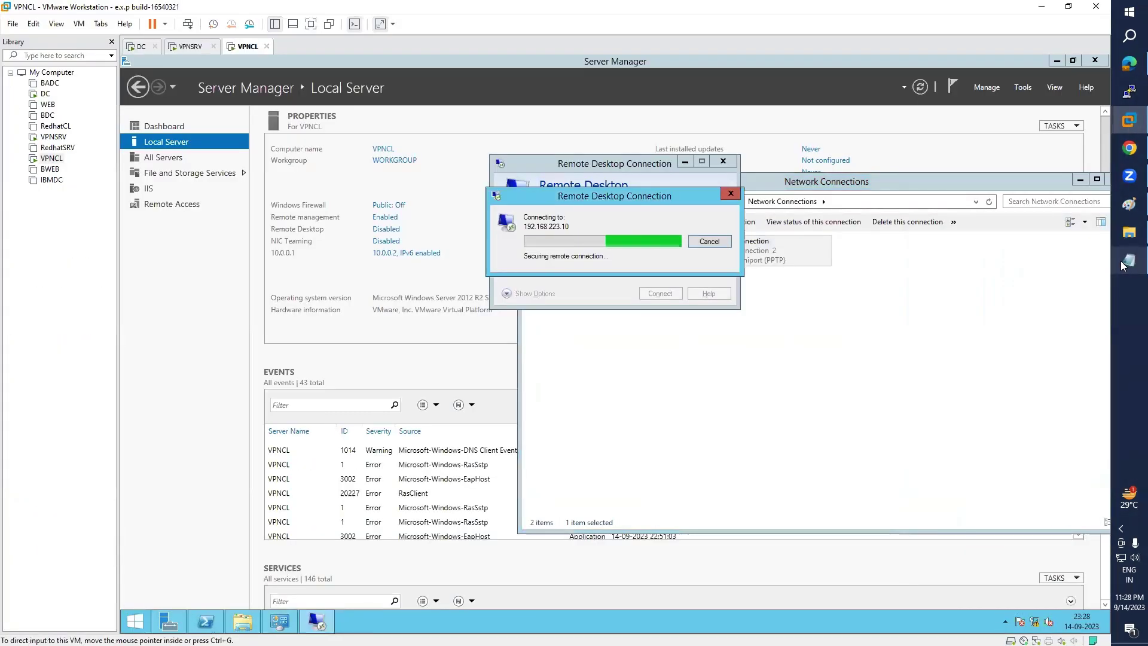
pyautogui.click(1124, 265)
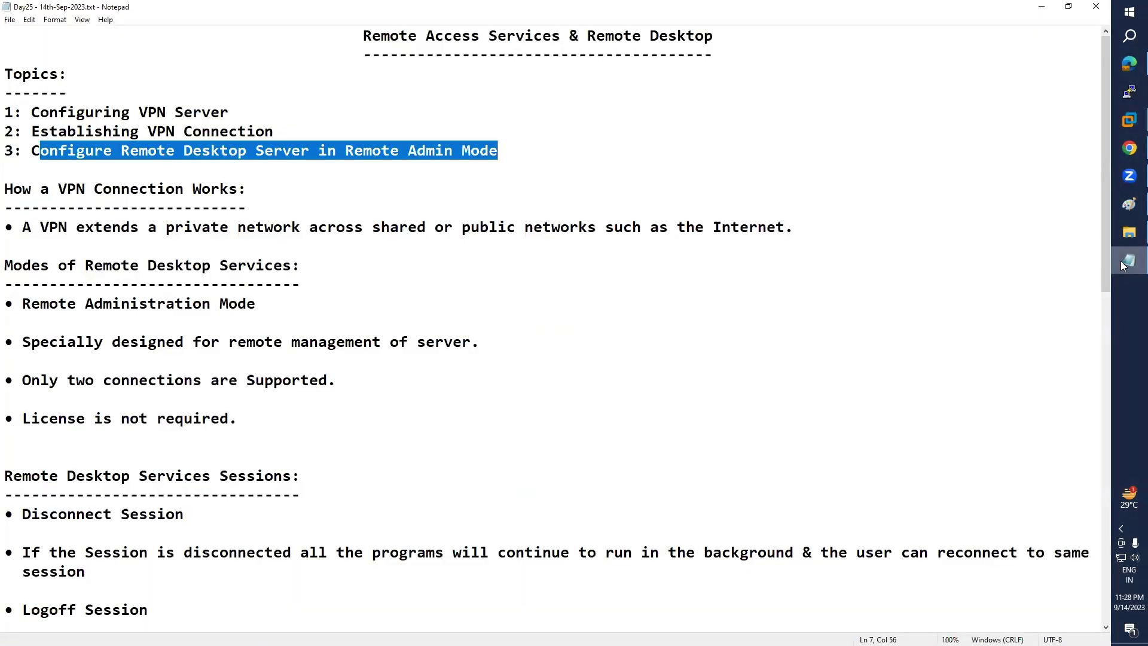
pyautogui.click(1120, 261)
pyautogui.click(670, 337)
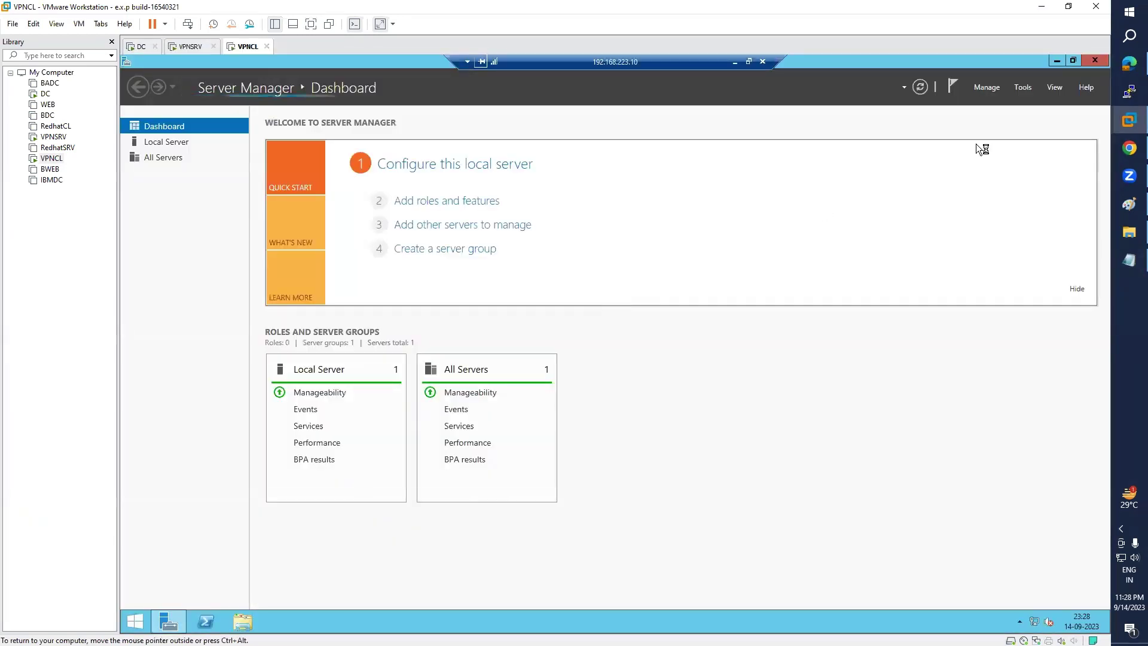
# - Close the DC's Server Manager and sign the Administrator out of the Remote Desktop session
pyautogui.click(1096, 61)
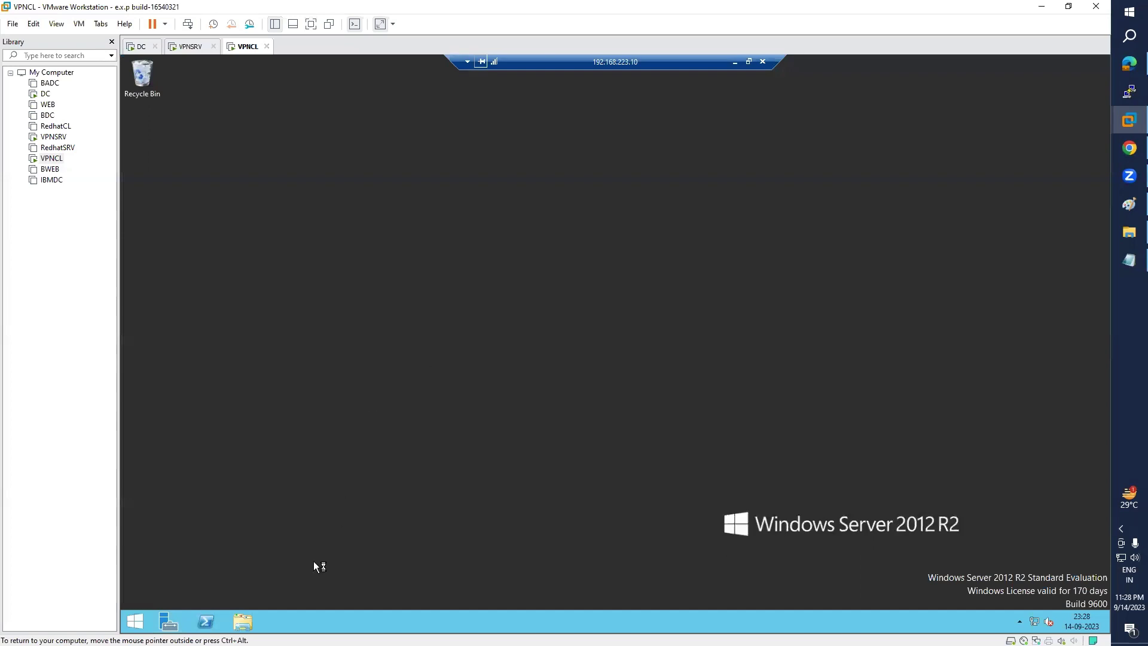
pyautogui.click(135, 622)
pyautogui.click(948, 112)
pyautogui.click(907, 165)
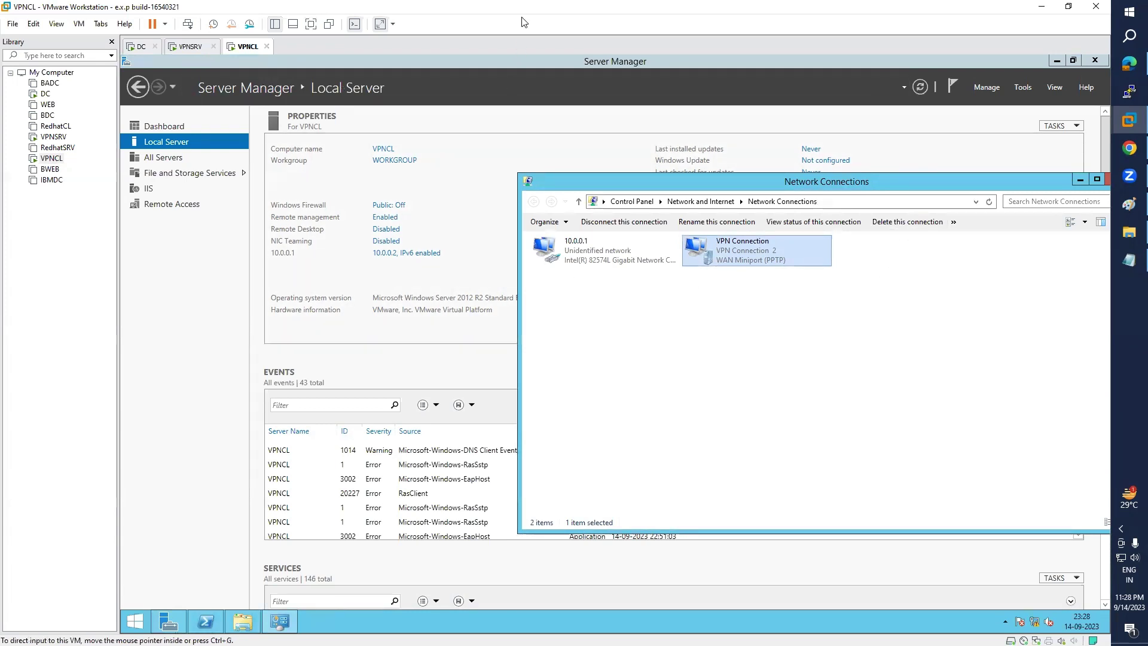
pyautogui.click(1129, 292)
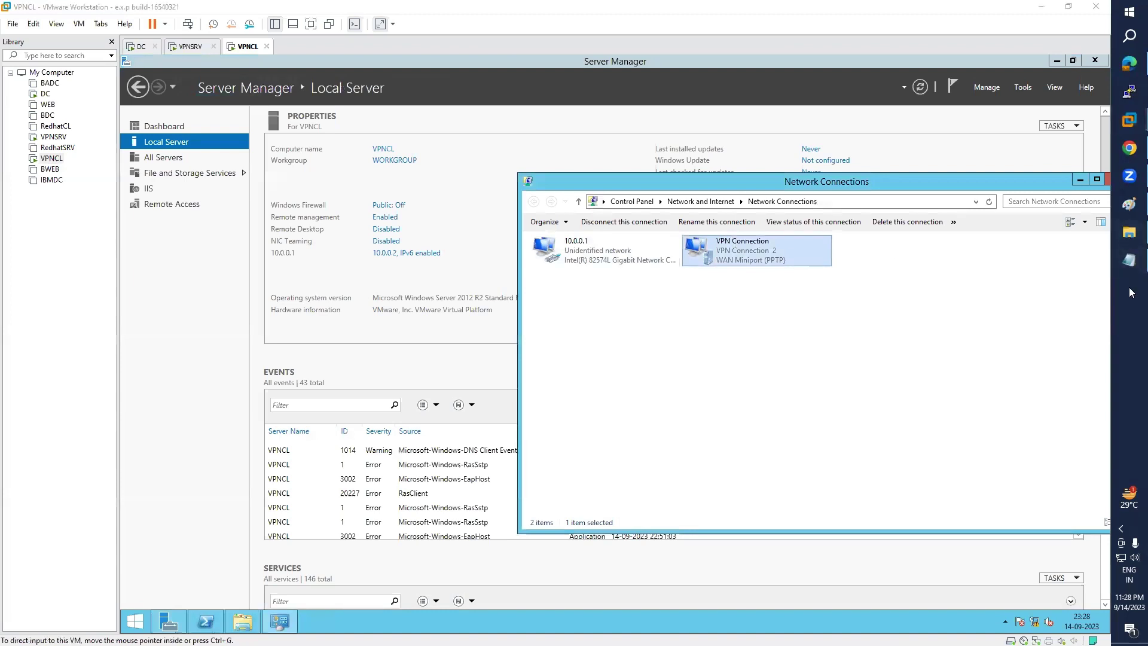